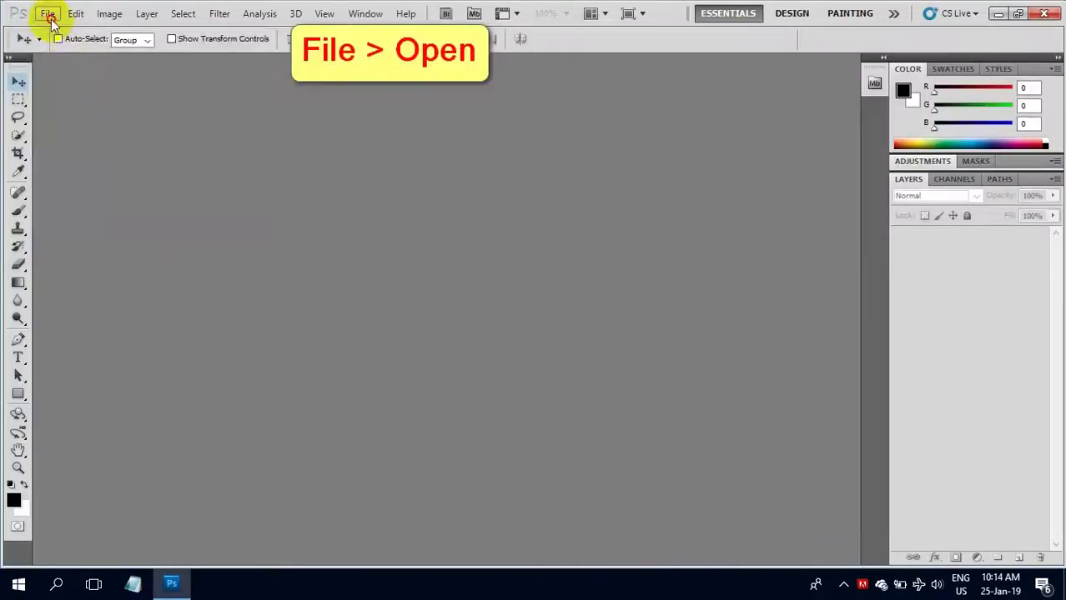
Step: Open both Lesson-15 JPG images together
{"action": "left_click", "coordinate": [50, 17]}
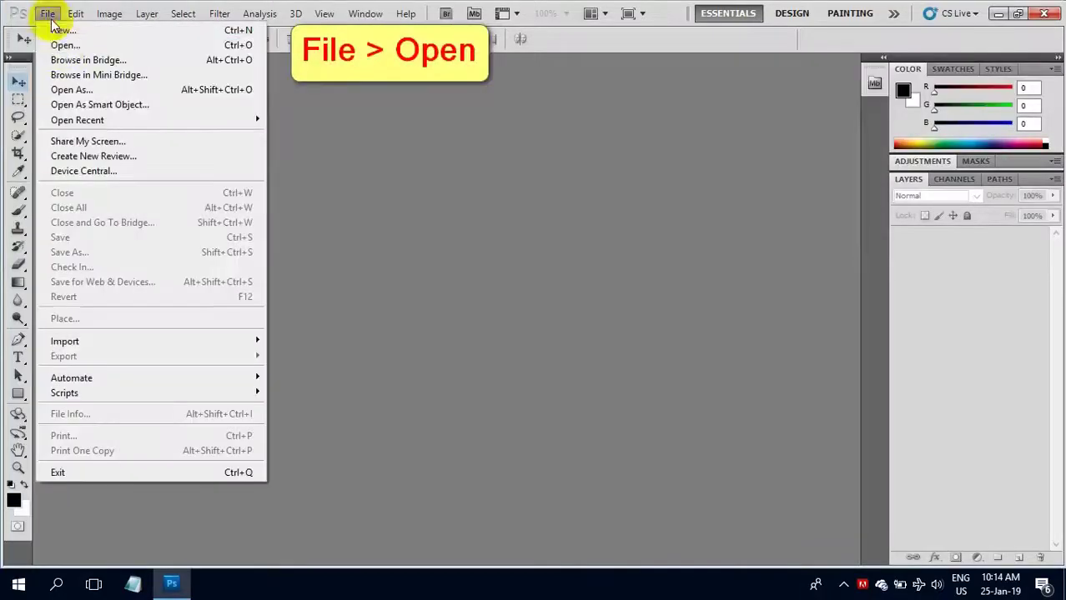
{"action": "left_click", "coordinate": [53, 40]}
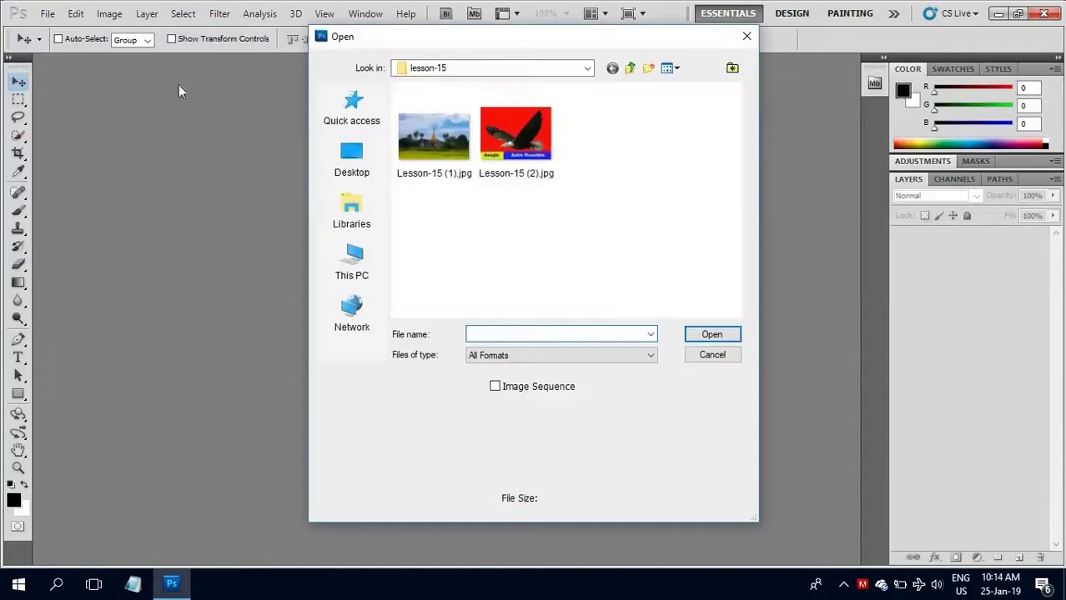
{"action": "left_click_drag", "start_coordinate": [570, 193], "coordinate": [397, 108]}
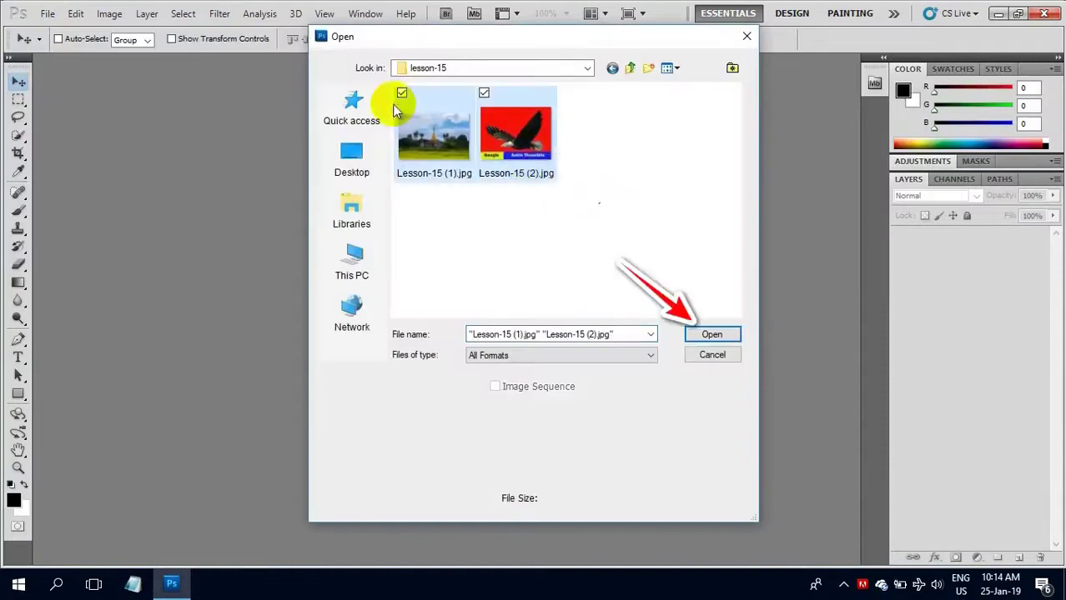
{"action": "left_click", "coordinate": [701, 333]}
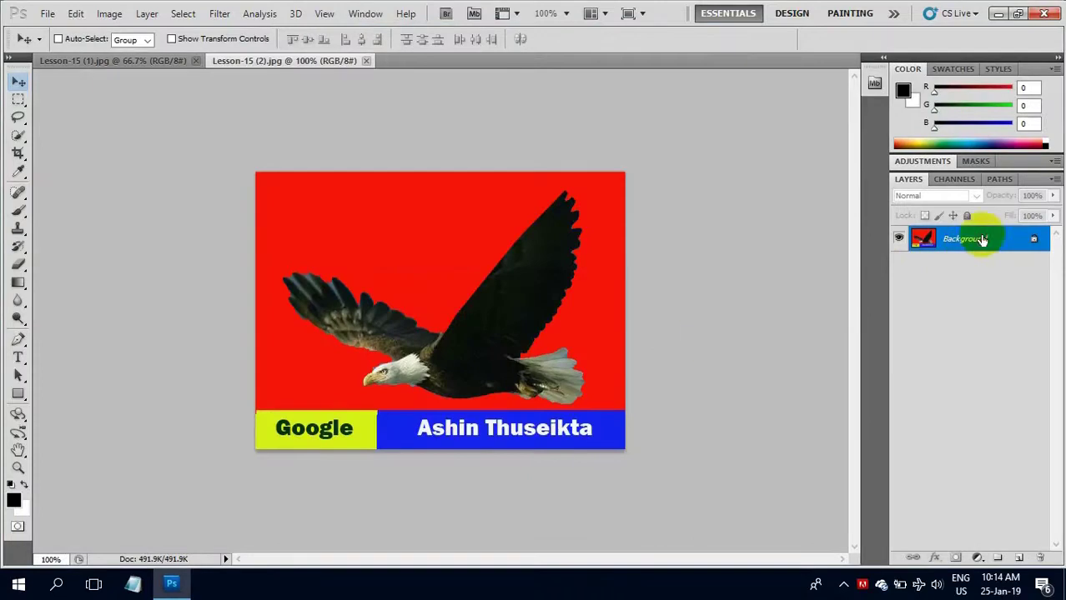
Step: Convert the Background of each image into an editable Layer 0
{"action": "double_click", "coordinate": [982, 240]}
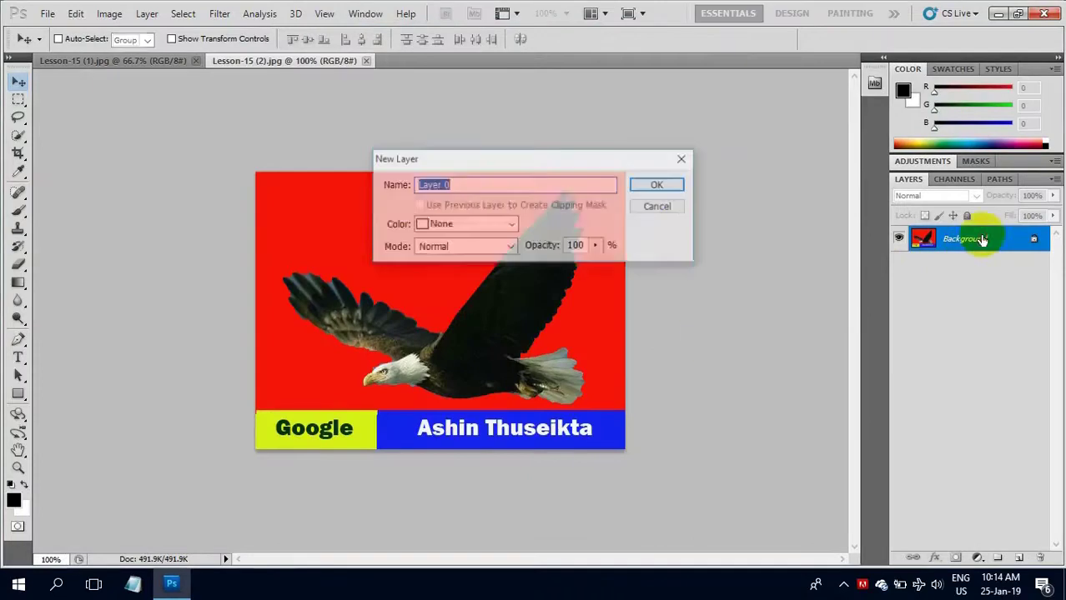
{"action": "left_click", "coordinate": [672, 186]}
{"action": "left_click", "coordinate": [157, 62]}
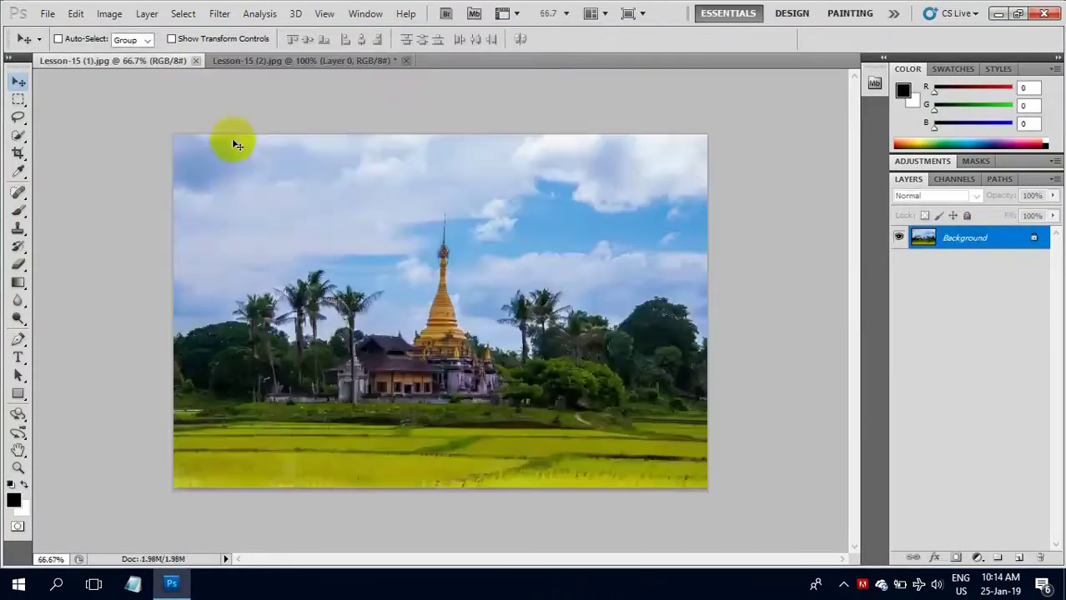
{"action": "double_click", "coordinate": [970, 241]}
{"action": "left_click", "coordinate": [647, 171]}
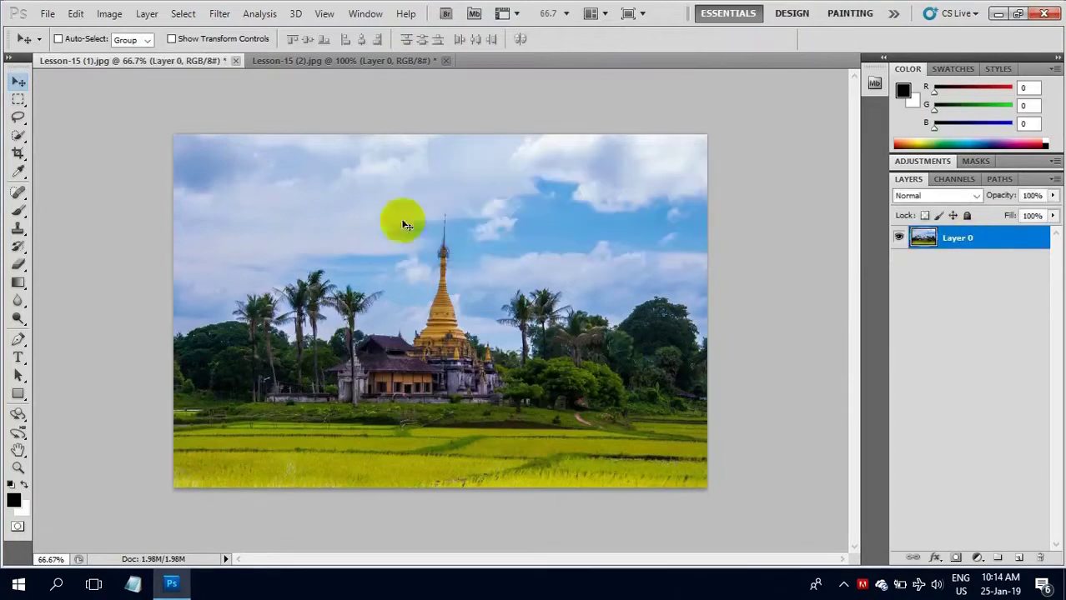
Step: Choose the Brush Tool with a strong blue foreground colour (R37 G65 B205)
{"action": "left_click", "coordinate": [25, 212]}
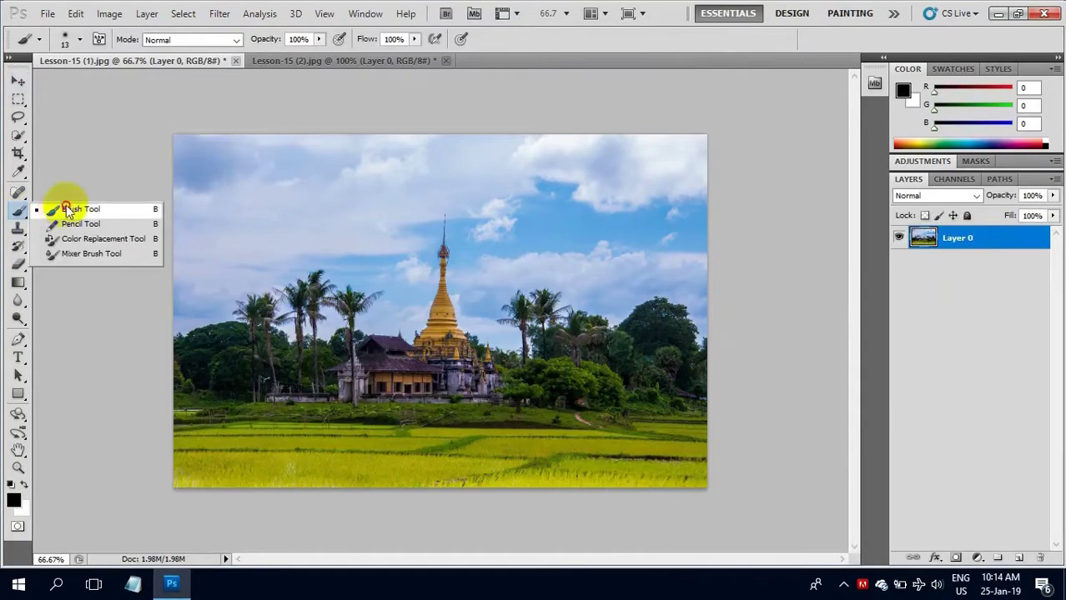
{"action": "left_click", "coordinate": [67, 209]}
{"action": "left_click", "coordinate": [14, 497]}
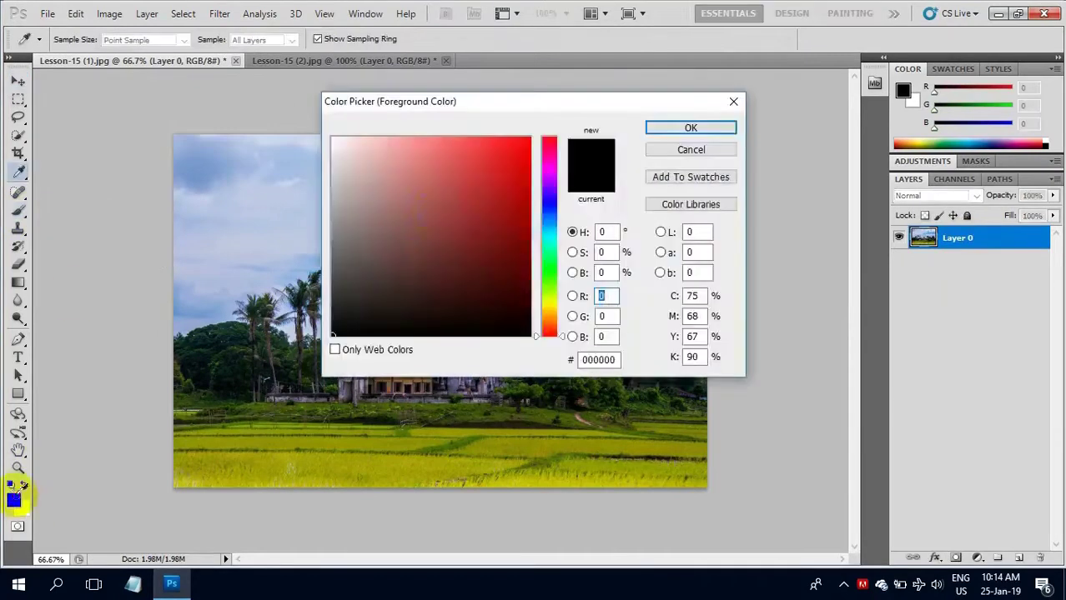
{"action": "left_click", "coordinate": [549, 209]}
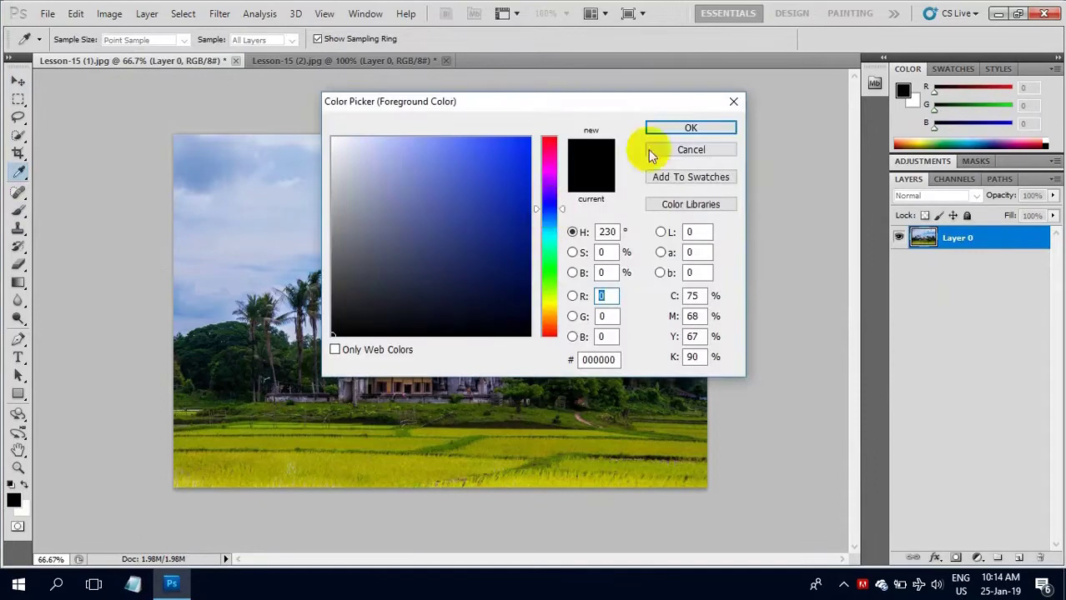
{"action": "left_click", "coordinate": [494, 177]}
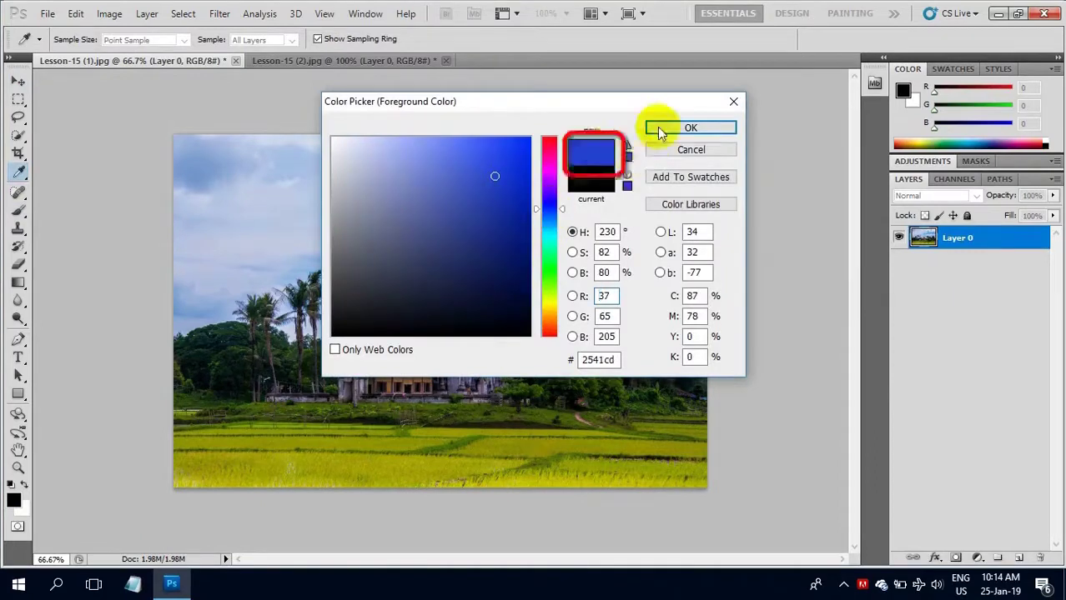
{"action": "left_click", "coordinate": [689, 127]}
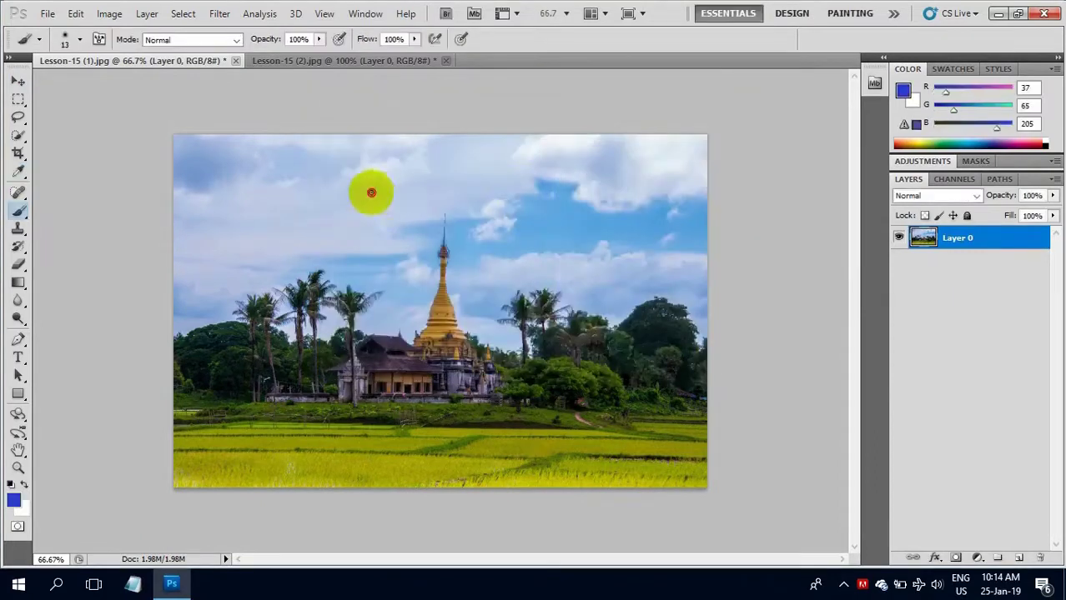
Step: Paint a thin blue line across the sky, then enlarge the brush to 49 px
{"action": "left_click_drag", "start_coordinate": [371, 192], "coordinate": [539, 173]}
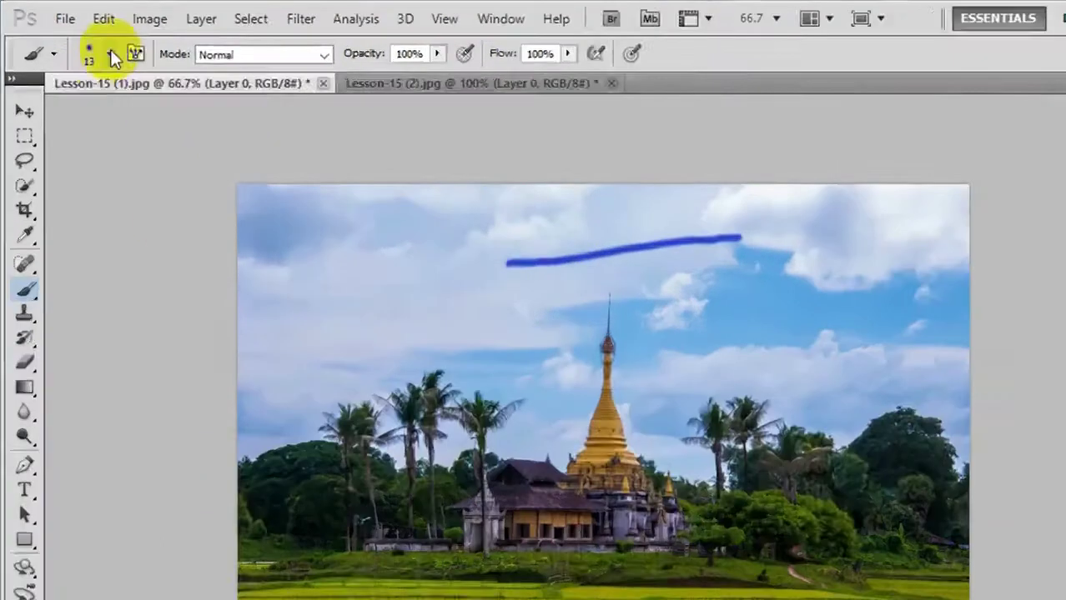
{"action": "left_click", "coordinate": [112, 55]}
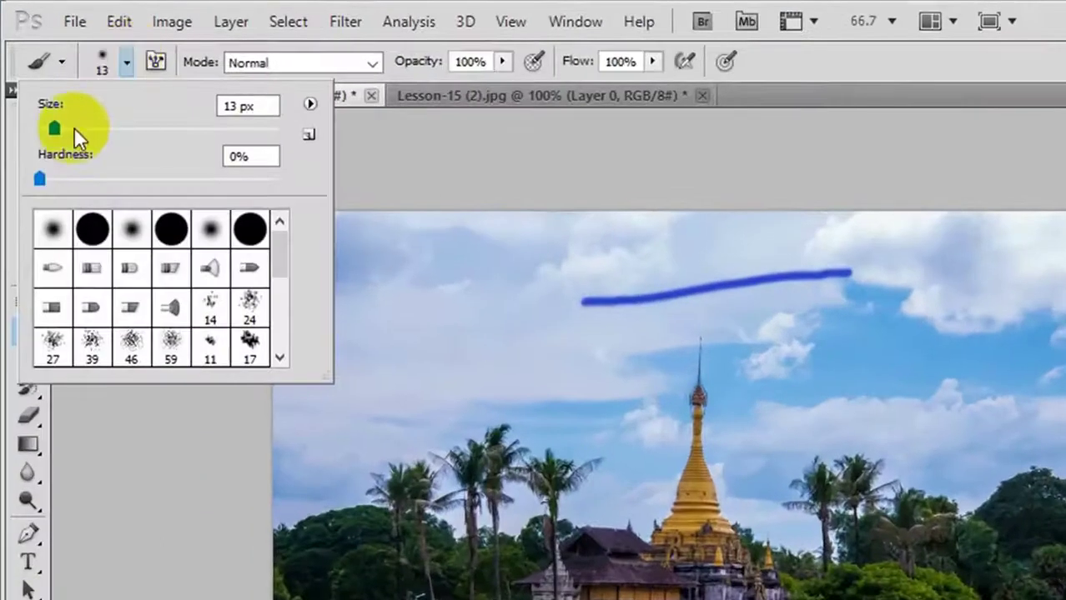
{"action": "left_click_drag", "start_coordinate": [54, 130], "coordinate": [97, 129]}
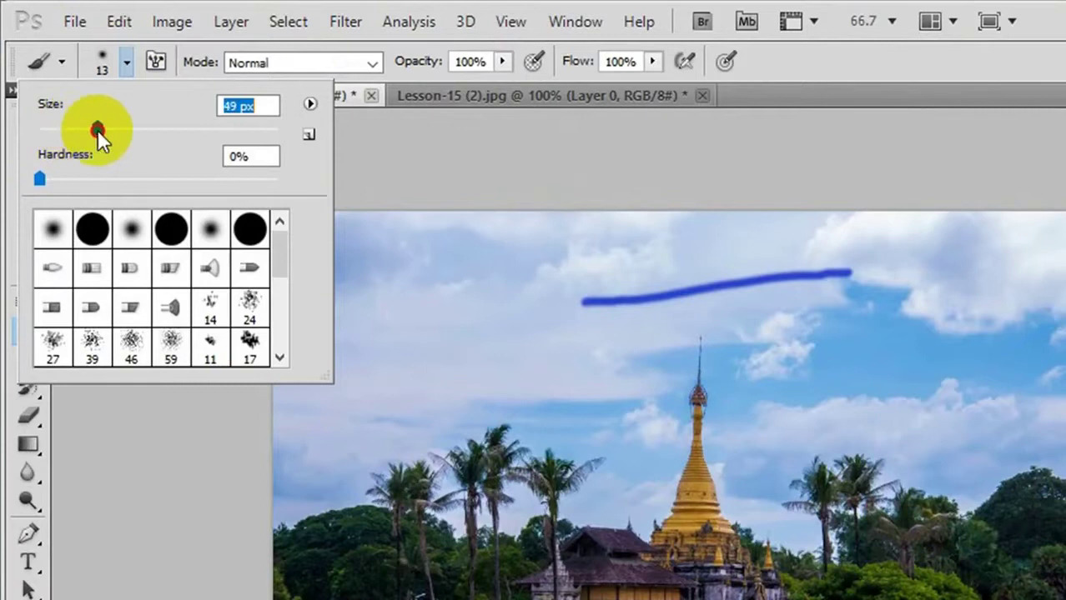
{"action": "left_click", "coordinate": [388, 314]}
Step: Paint seven thick soft blue strokes across the sky, left of the stupa included
{"action": "mouse_move", "coordinate": [387, 314]}
{"action": "left_mouse_down"}
{"action": "mouse_move", "coordinate": [323, 216]}
{"action": "mouse_move", "coordinate": [405, 218]}
{"action": "left_mouse_up"}
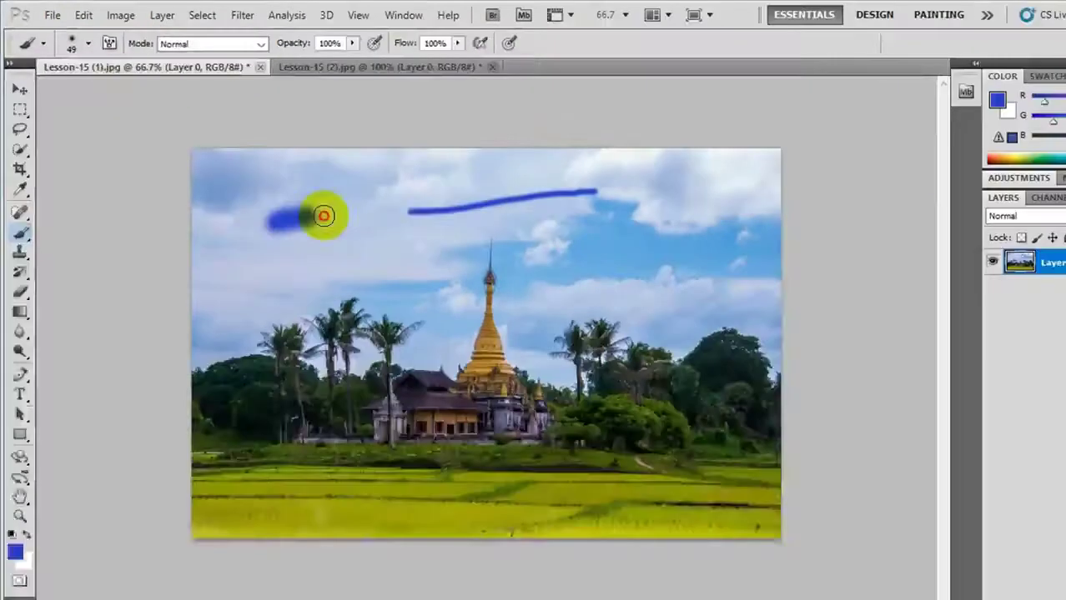
{"action": "left_click_drag", "start_coordinate": [286, 271], "coordinate": [450, 238]}
{"action": "left_click_drag", "start_coordinate": [543, 229], "coordinate": [905, 227]}
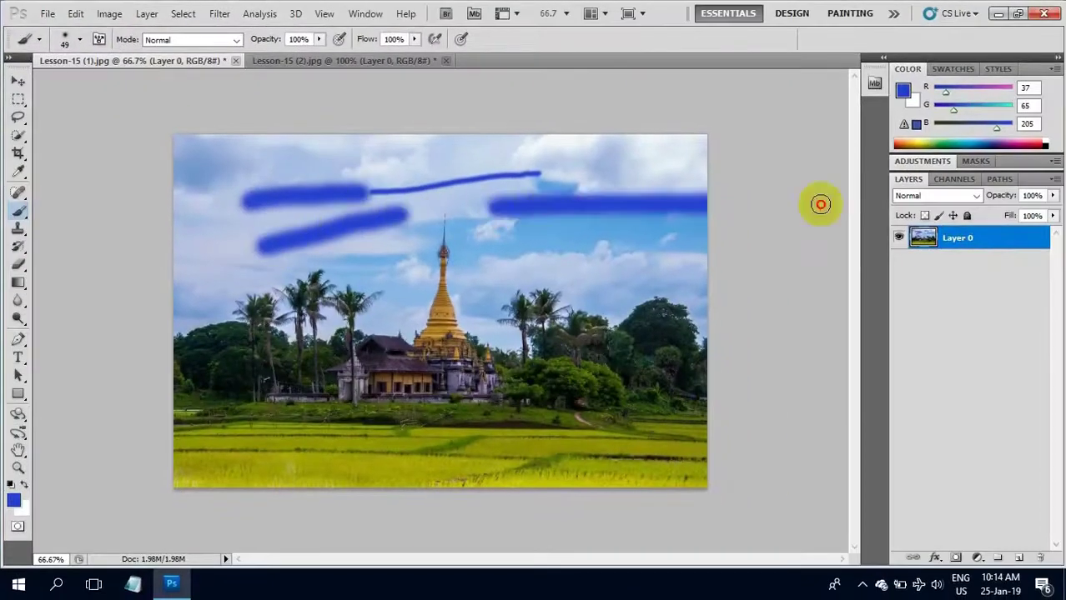
{"action": "left_click_drag", "start_coordinate": [656, 246], "coordinate": [498, 251]}
{"action": "left_click_drag", "start_coordinate": [404, 164], "coordinate": [236, 164]}
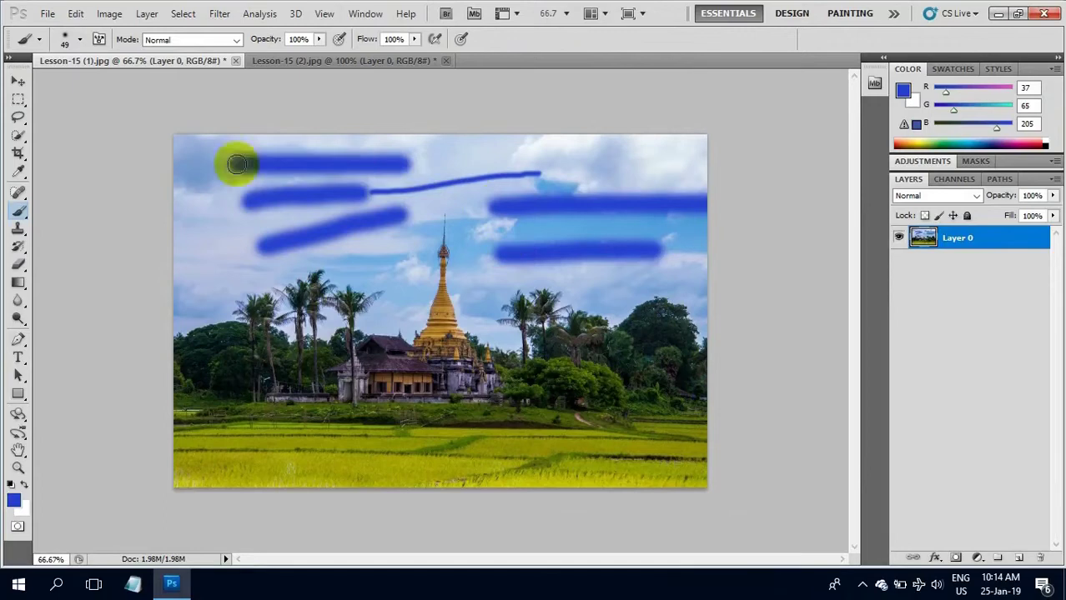
{"action": "left_click_drag", "start_coordinate": [186, 278], "coordinate": [236, 267]}
{"action": "left_click_drag", "start_coordinate": [361, 250], "coordinate": [371, 252]}
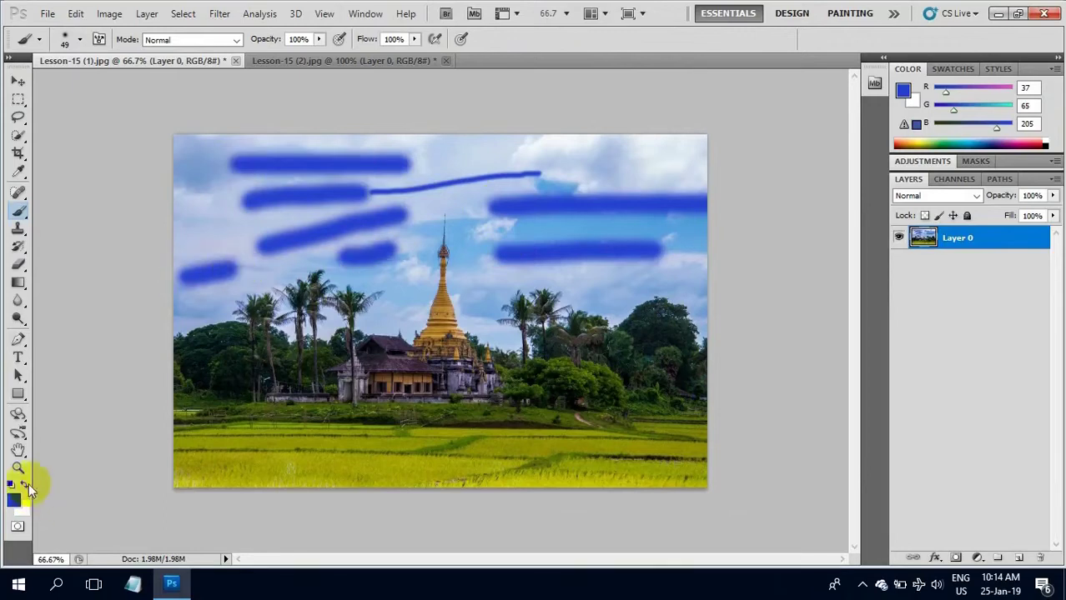
Step: Make white the foreground and paint six white sky strokes, one crossing the stupa
{"action": "left_click", "coordinate": [25, 484]}
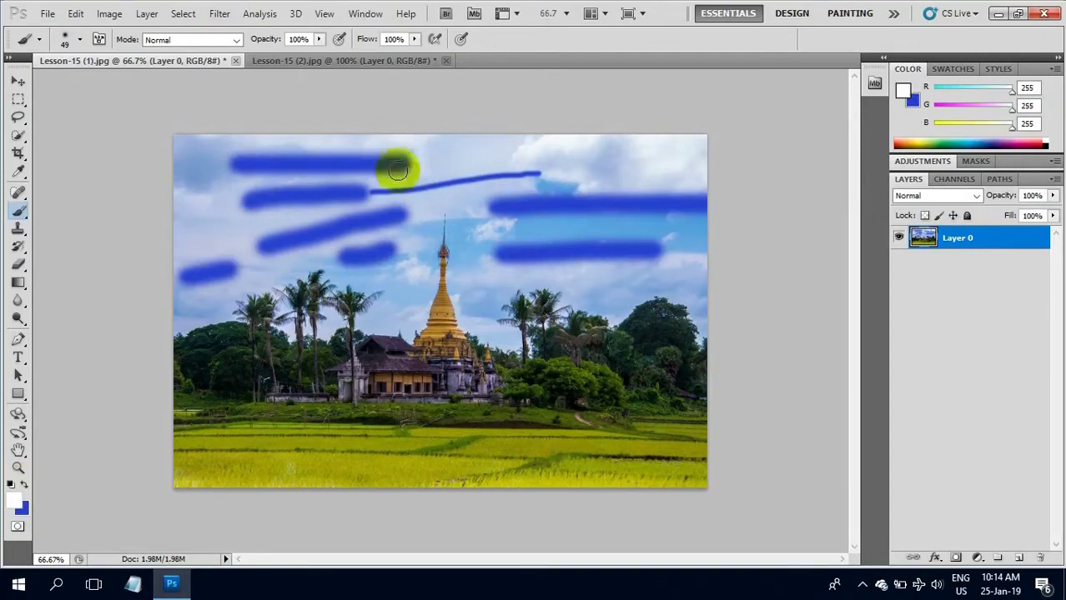
{"action": "left_click_drag", "start_coordinate": [425, 156], "coordinate": [571, 155]}
{"action": "left_click_drag", "start_coordinate": [552, 219], "coordinate": [377, 230]}
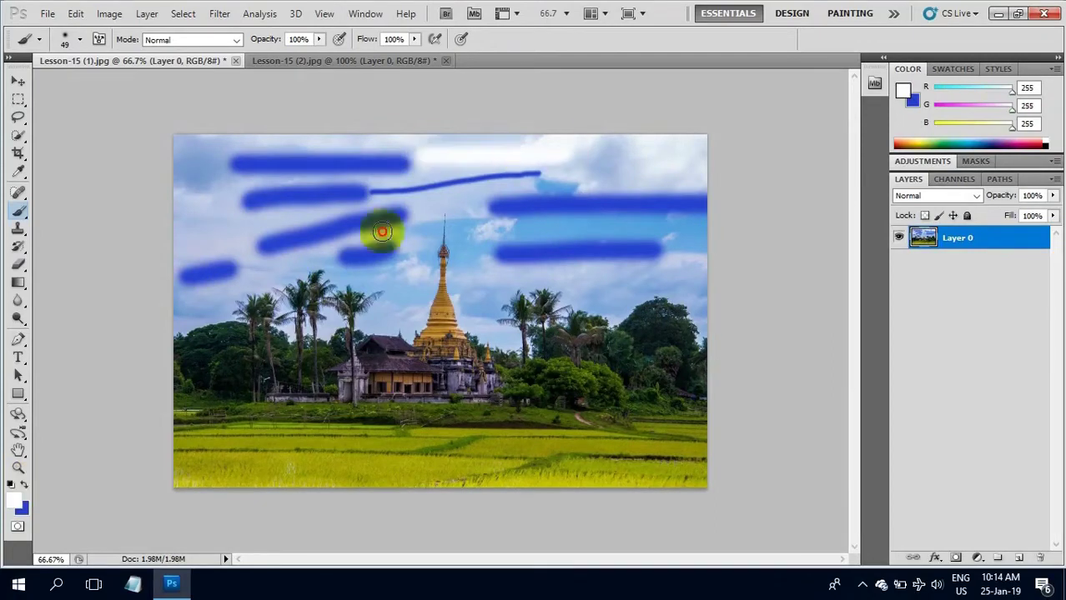
{"action": "left_click_drag", "start_coordinate": [366, 291], "coordinate": [501, 279]}
{"action": "left_click_drag", "start_coordinate": [226, 250], "coordinate": [304, 226]}
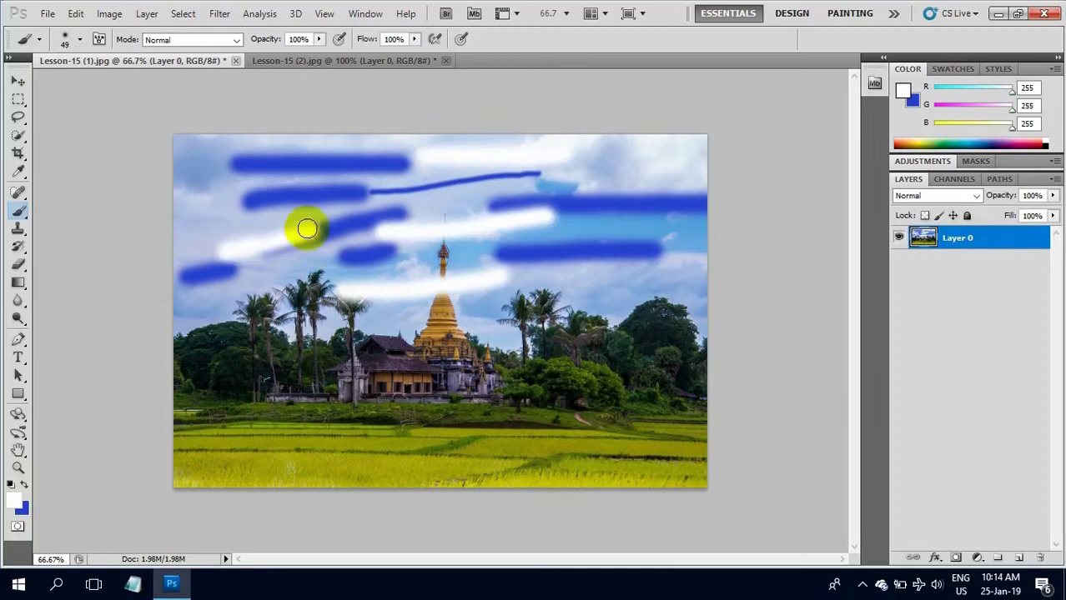
{"action": "left_click_drag", "start_coordinate": [204, 213], "coordinate": [274, 195]}
{"action": "left_click_drag", "start_coordinate": [200, 181], "coordinate": [279, 167]}
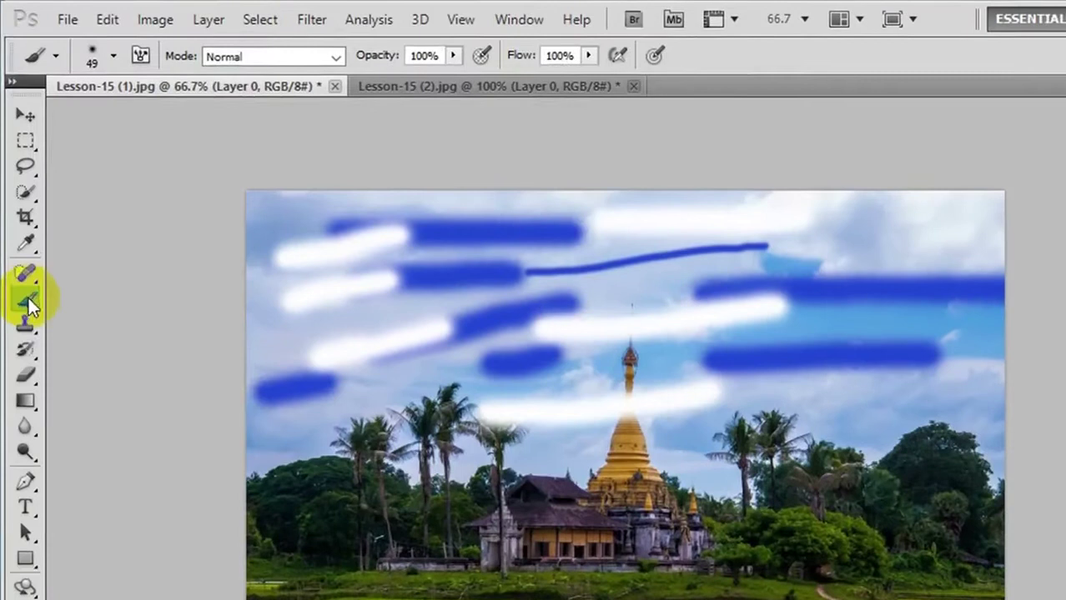
{"action": "right_click", "coordinate": [29, 297]}
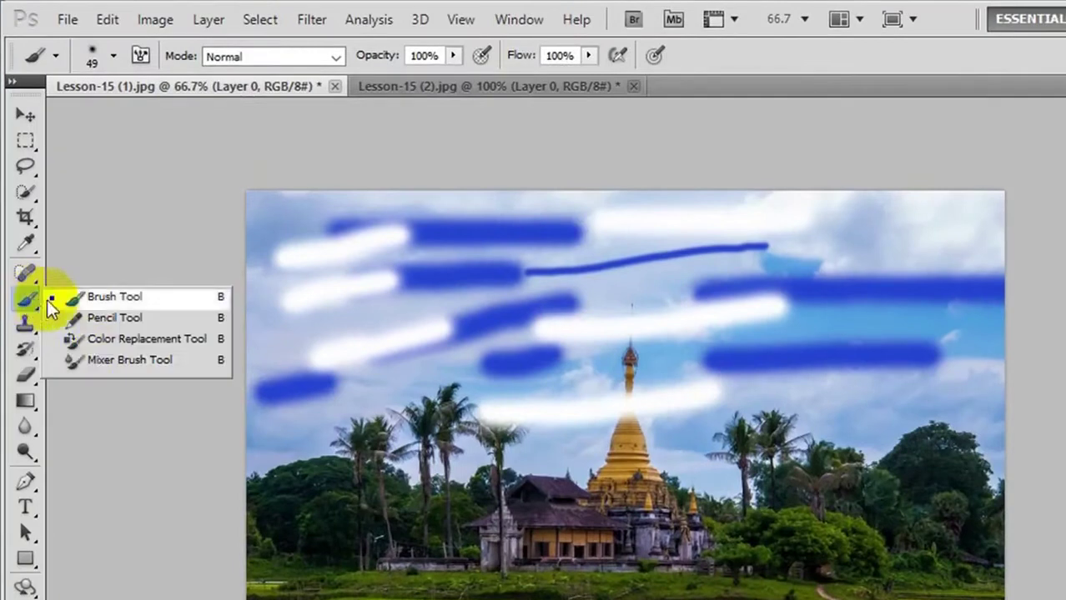
Step: Select the Mixer Brush at 13 px with Wet 80%, Load 75%, Mix 90%
{"action": "left_click", "coordinate": [94, 360]}
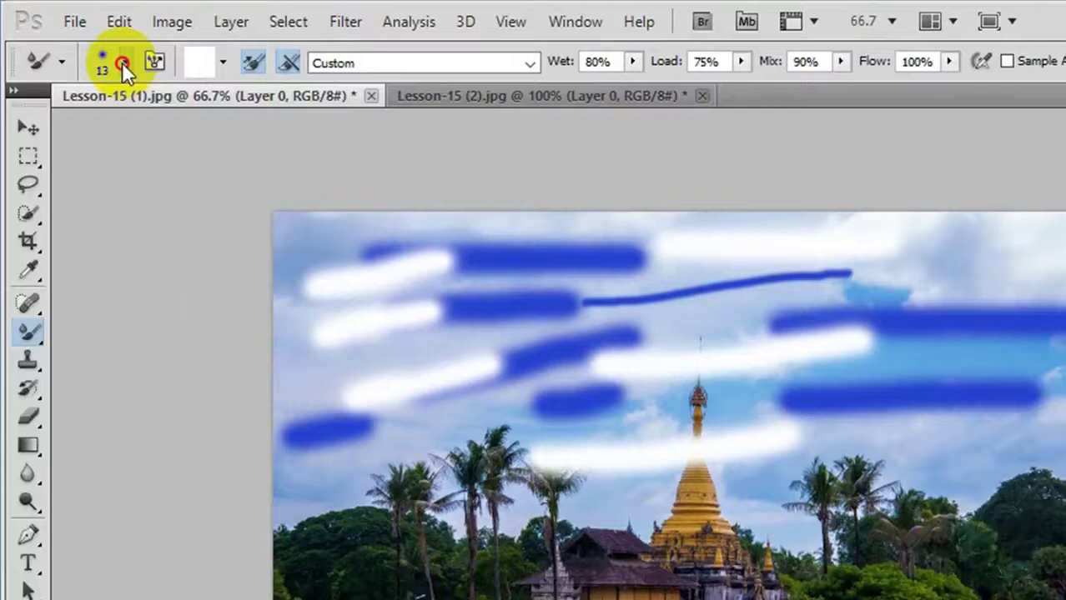
{"action": "left_click", "coordinate": [80, 40]}
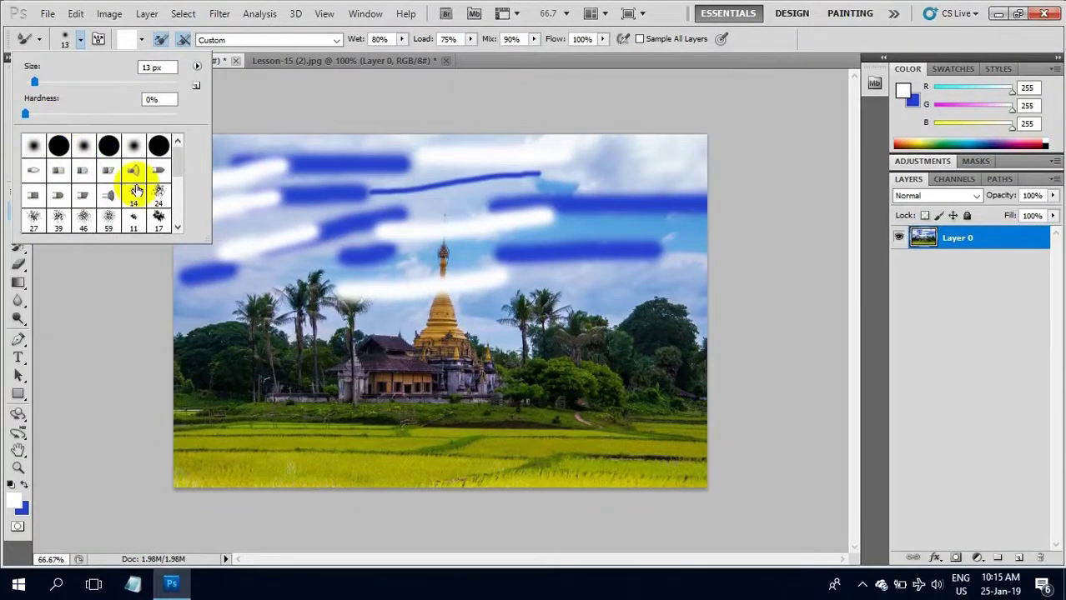
{"action": "left_click", "coordinate": [271, 118]}
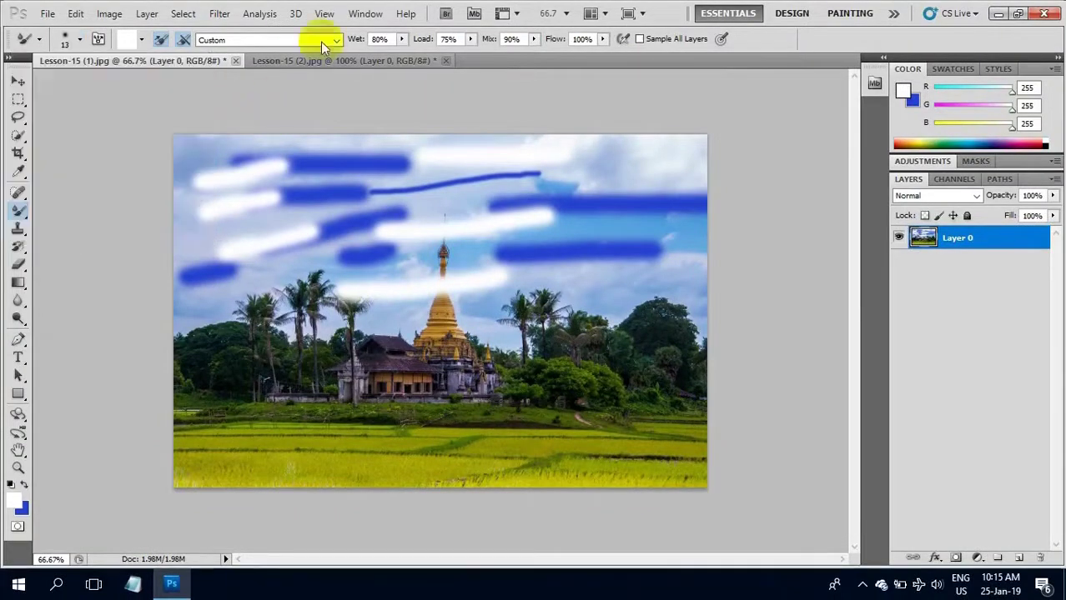
{"action": "left_click", "coordinate": [363, 15]}
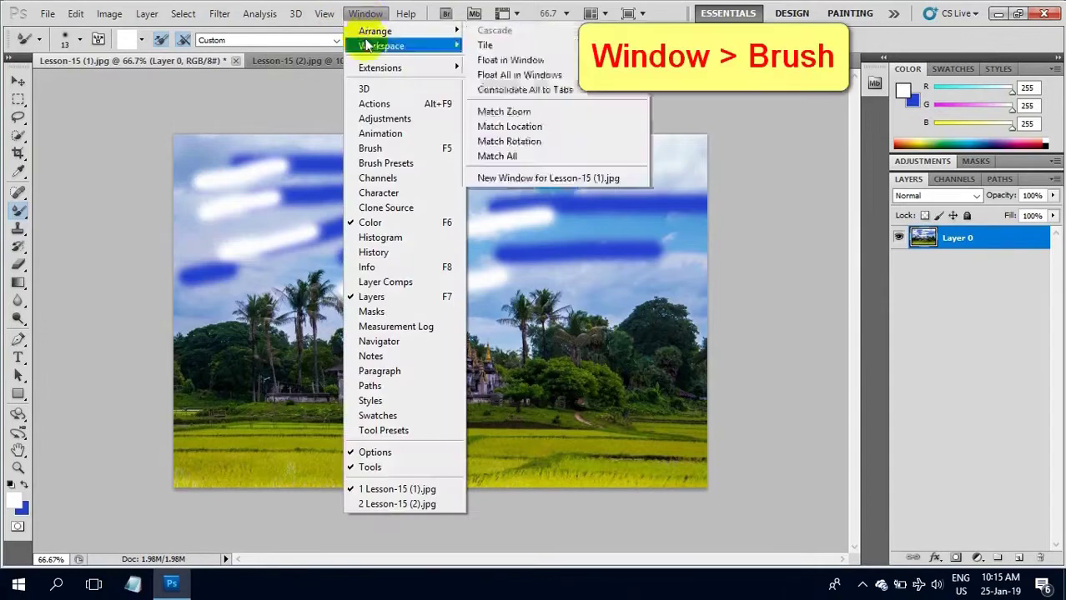
Step: Give the mixer brush a 25 px Round Fan tip: Bristles 54%, Length 117%, Thickness 17%, Angle -35°
{"action": "left_click", "coordinate": [361, 147]}
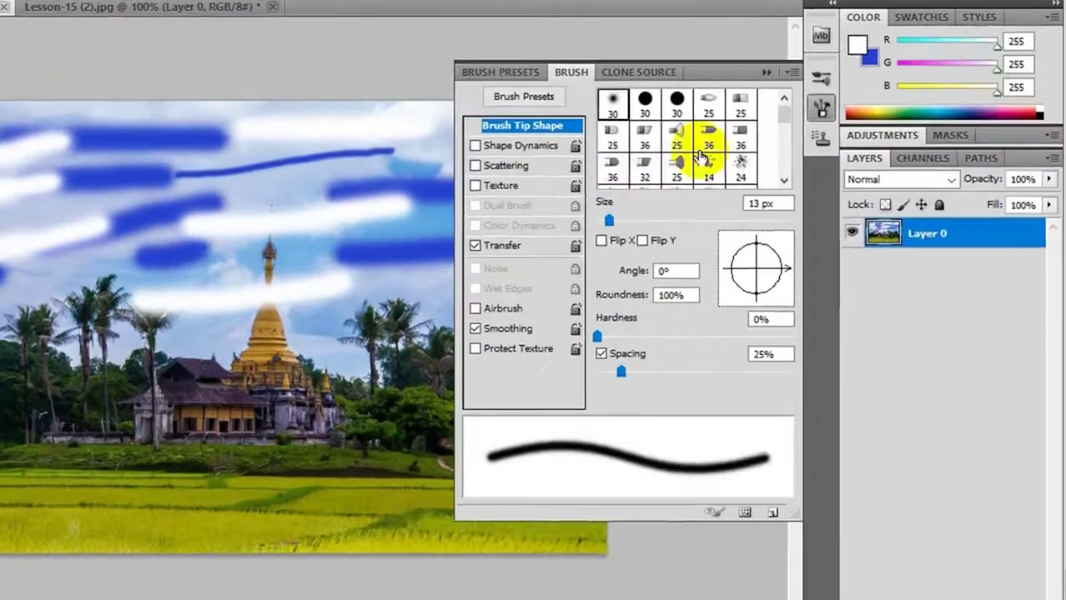
{"action": "left_click_drag", "start_coordinate": [842, 148], "coordinate": [845, 150]}
{"action": "left_click_drag", "start_coordinate": [783, 121], "coordinate": [776, 107]}
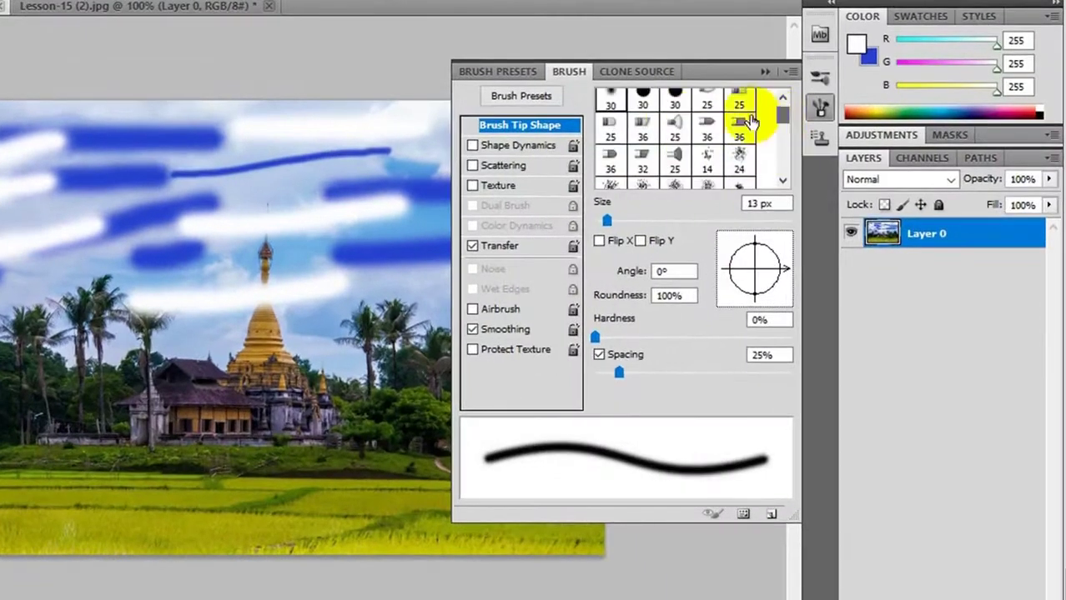
{"action": "left_click", "coordinate": [675, 126]}
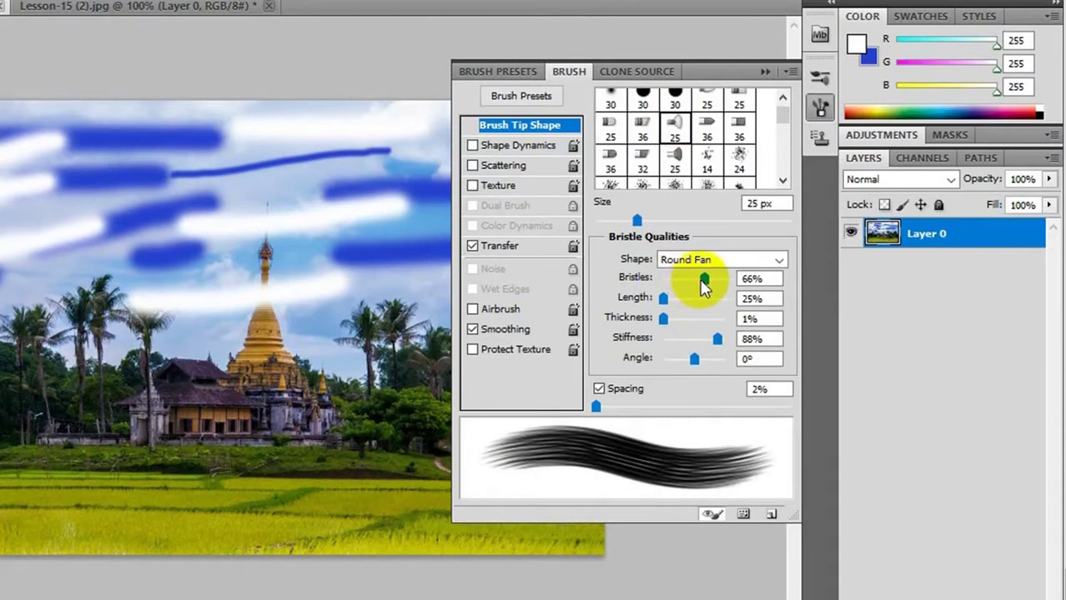
{"action": "mouse_move", "coordinate": [703, 280]}
{"action": "left_mouse_down"}
{"action": "mouse_move", "coordinate": [692, 282]}
{"action": "mouse_move", "coordinate": [757, 290]}
{"action": "mouse_move", "coordinate": [752, 315]}
{"action": "left_mouse_up"}
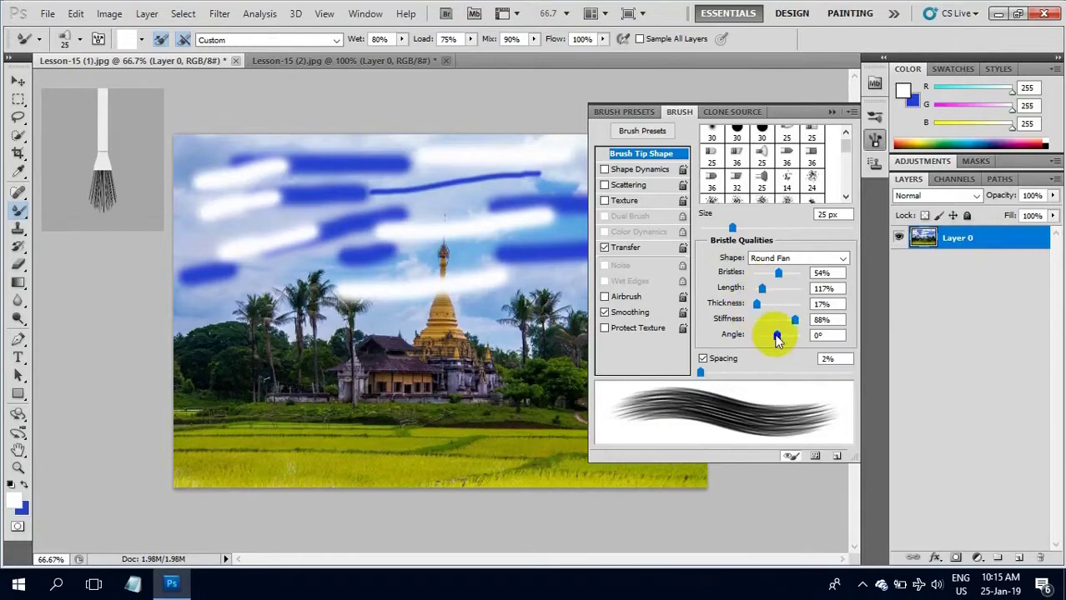
{"action": "left_click_drag", "start_coordinate": [777, 336], "coordinate": [773, 337]}
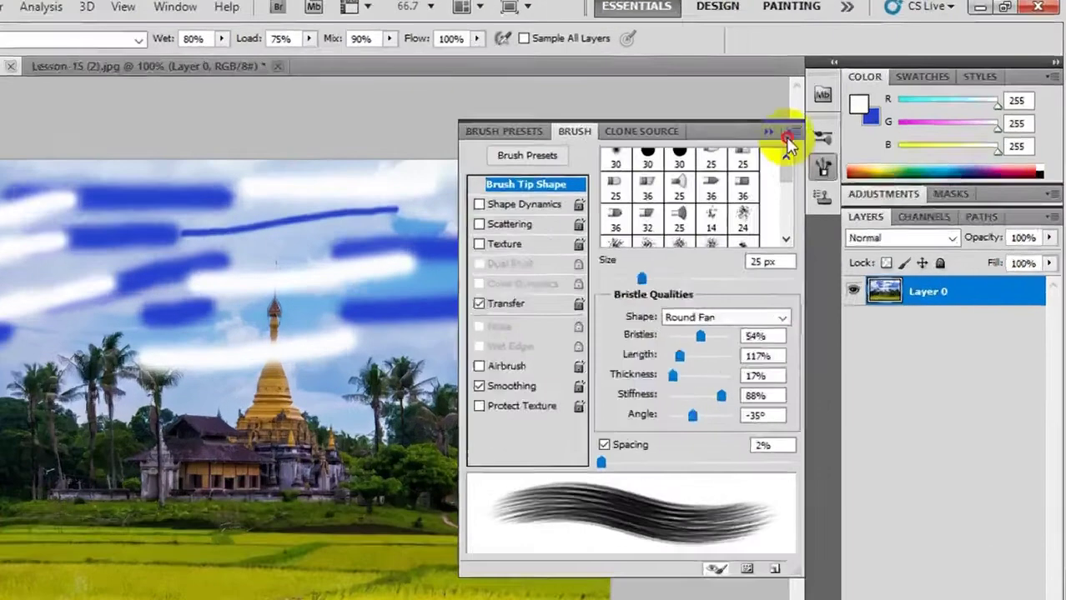
Step: Store the 25 px Round Fan settings as a brush preset called '999'
{"action": "left_click", "coordinate": [851, 112]}
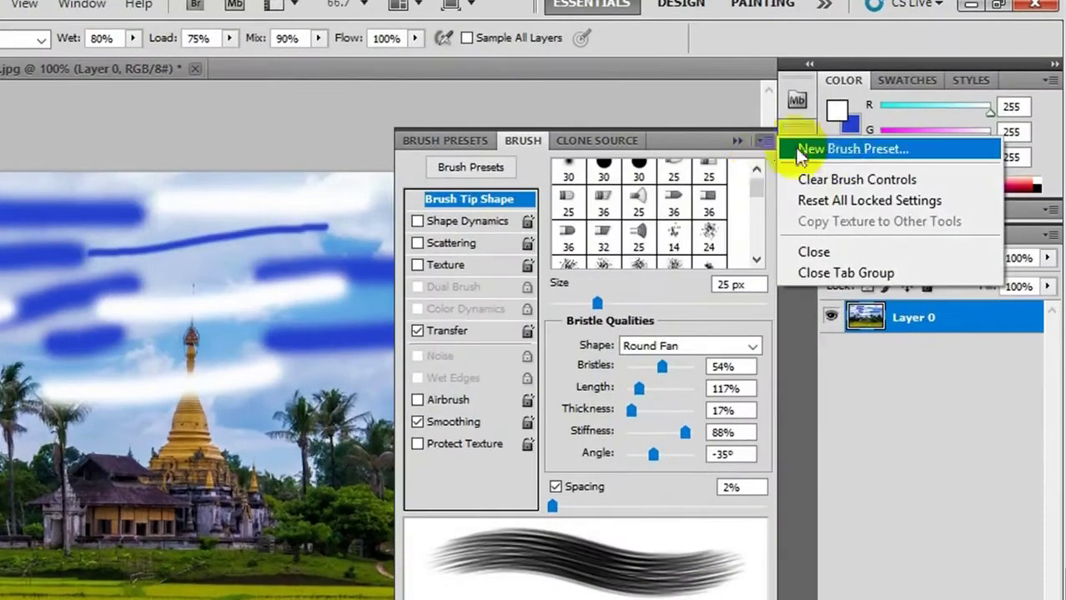
{"action": "left_click", "coordinate": [830, 150]}
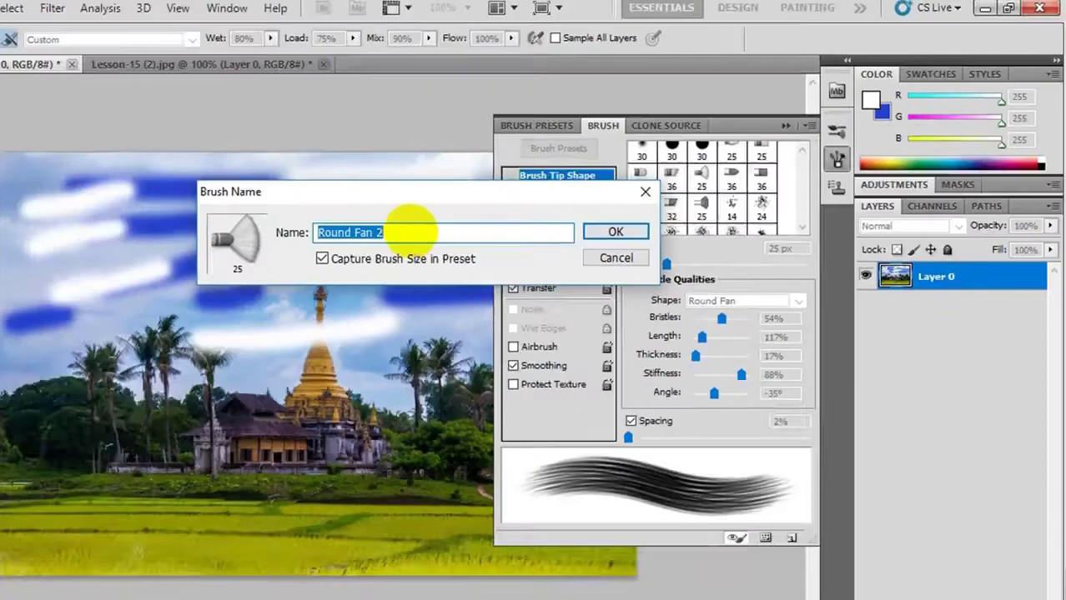
{"action": "type", "text": "9"}
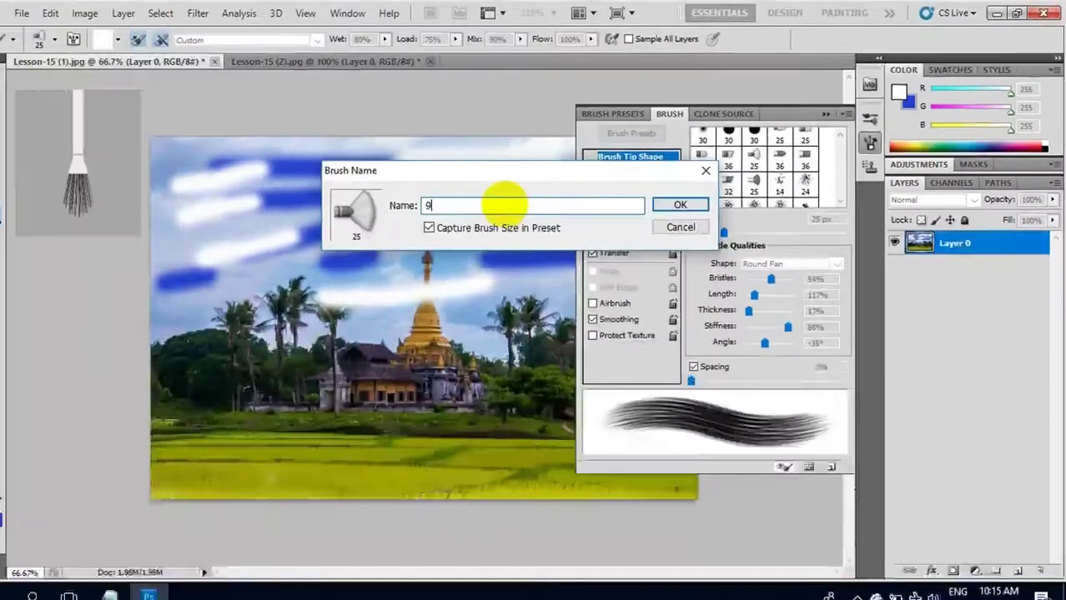
{"action": "type", "text": "99"}
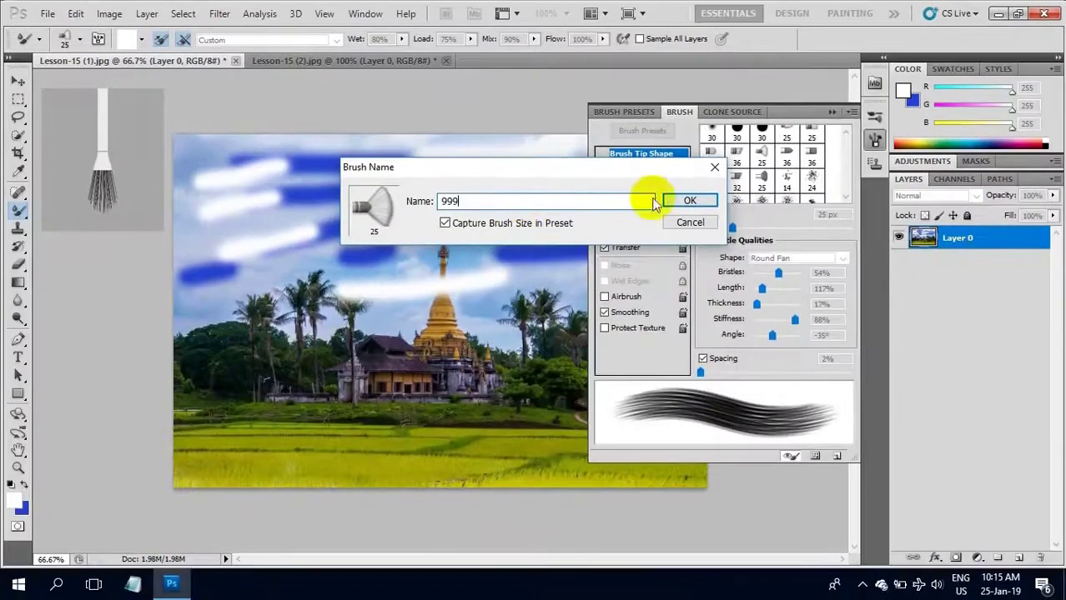
{"action": "left_click", "coordinate": [686, 201]}
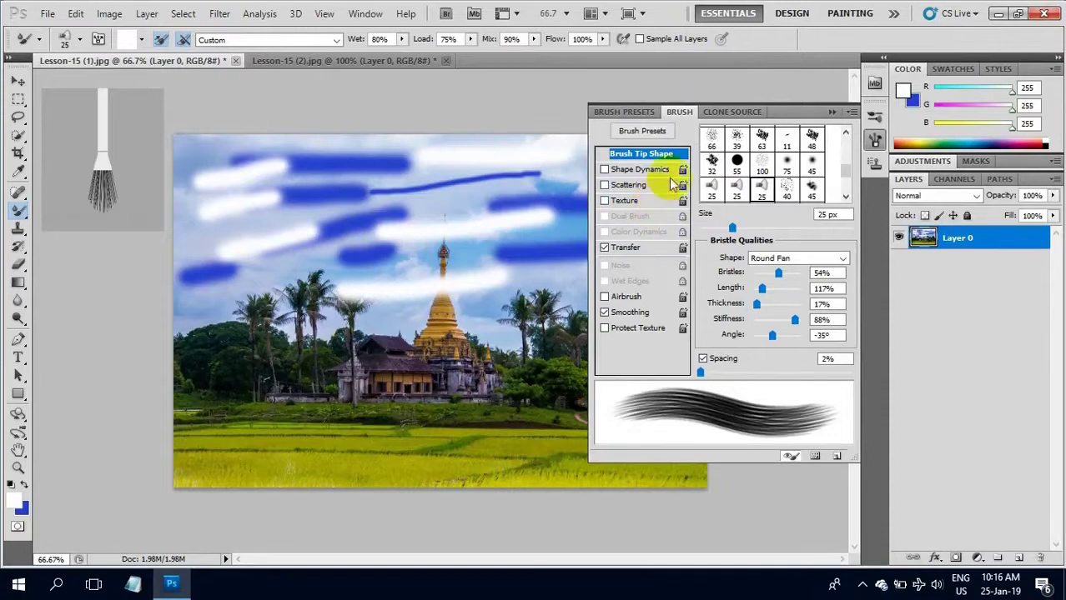
Step: Show the Brush Presets panel as a Large List
{"action": "left_click", "coordinate": [638, 113]}
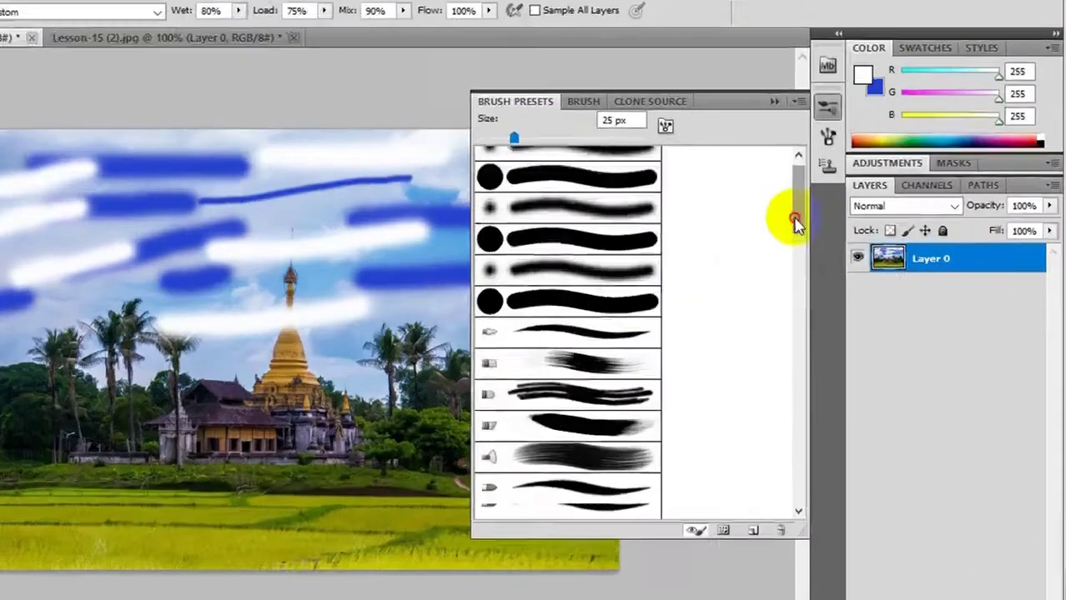
{"action": "left_click_drag", "start_coordinate": [848, 209], "coordinate": [836, 238]}
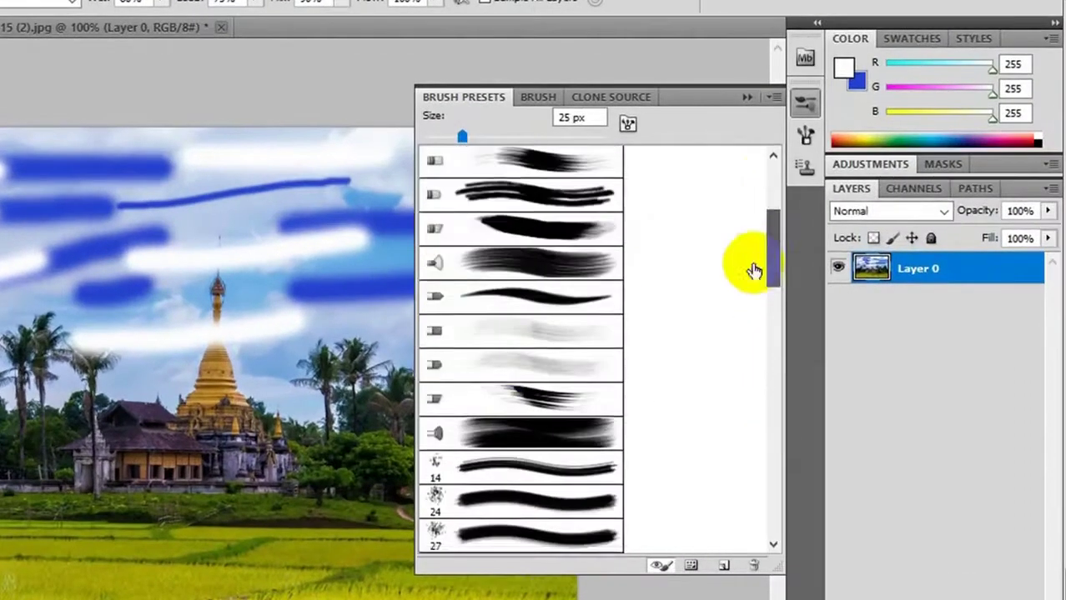
{"action": "scroll", "coordinate": [542, 333], "scroll_direction": "up", "scroll_amount": 1}
{"action": "left_click", "coordinate": [772, 98]}
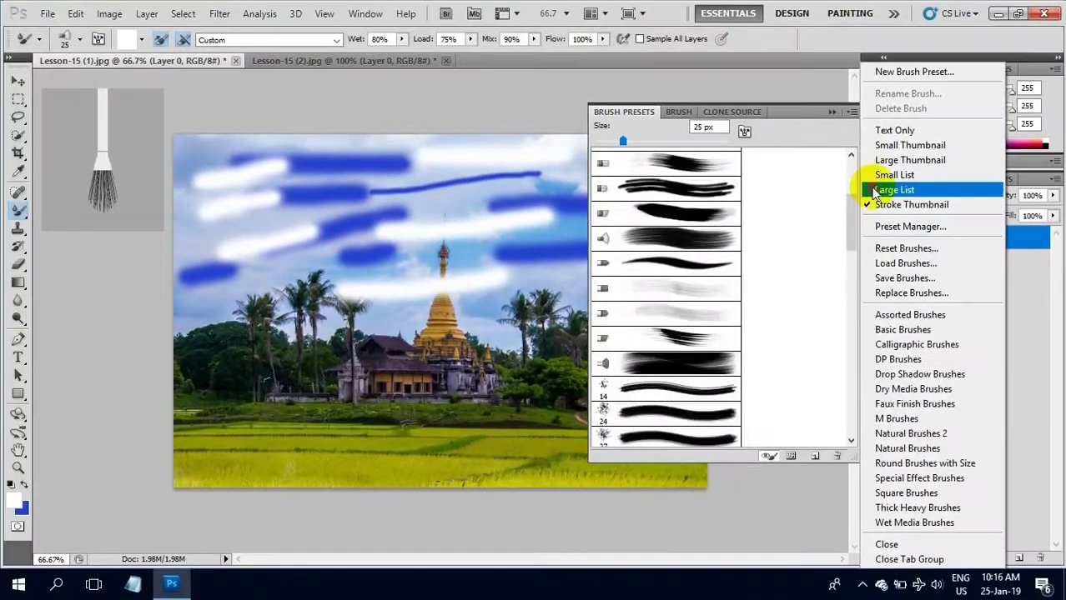
{"action": "left_click", "coordinate": [876, 193]}
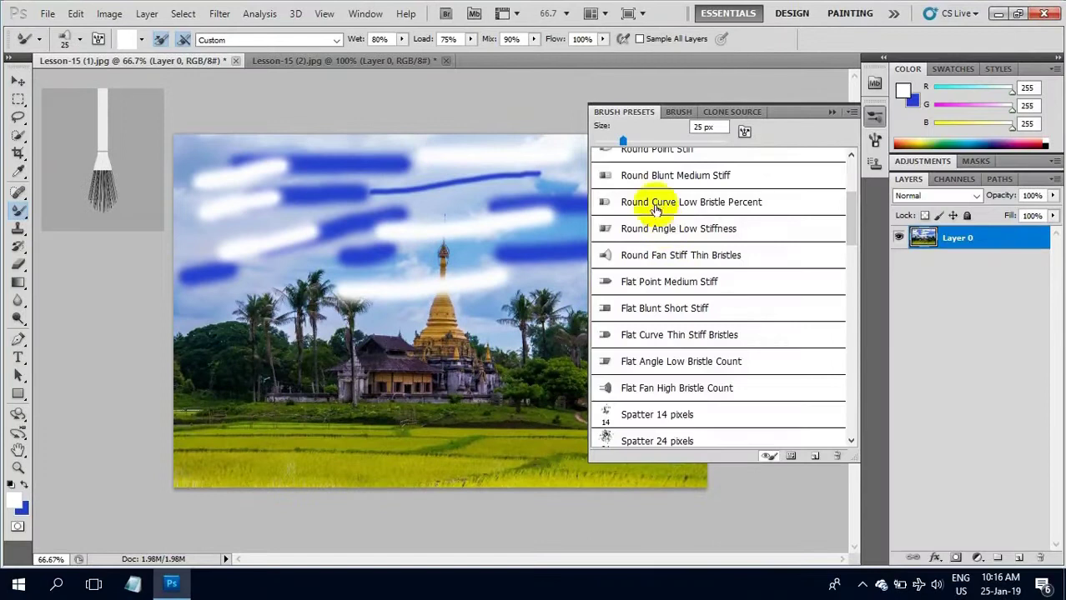
Step: Delete the duplicate '999' brush preset, leaving one
{"action": "left_click_drag", "start_coordinate": [851, 227], "coordinate": [855, 436]}
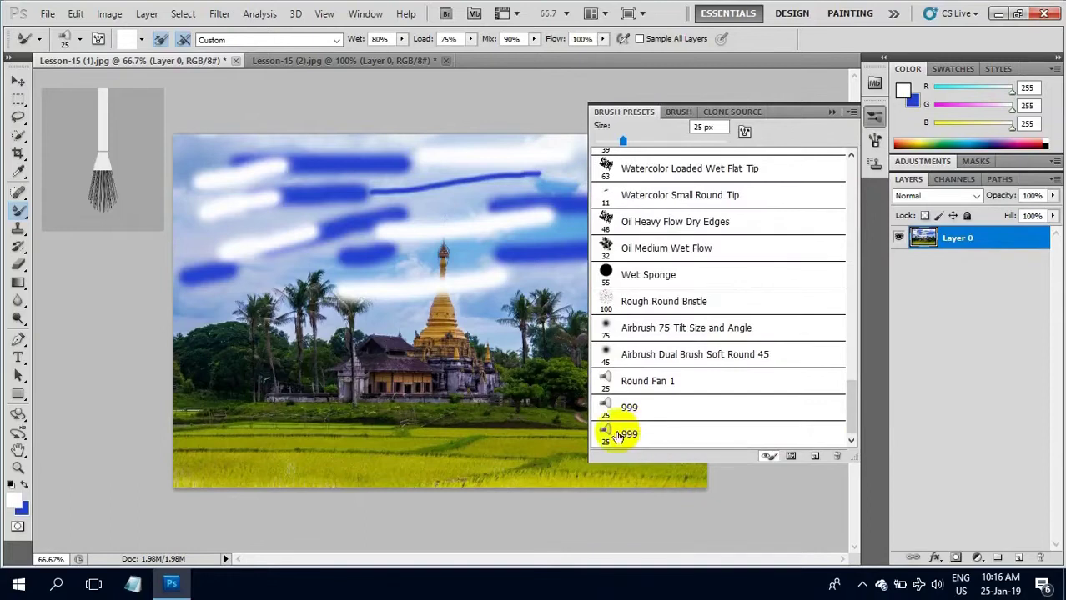
{"action": "left_click", "coordinate": [640, 406]}
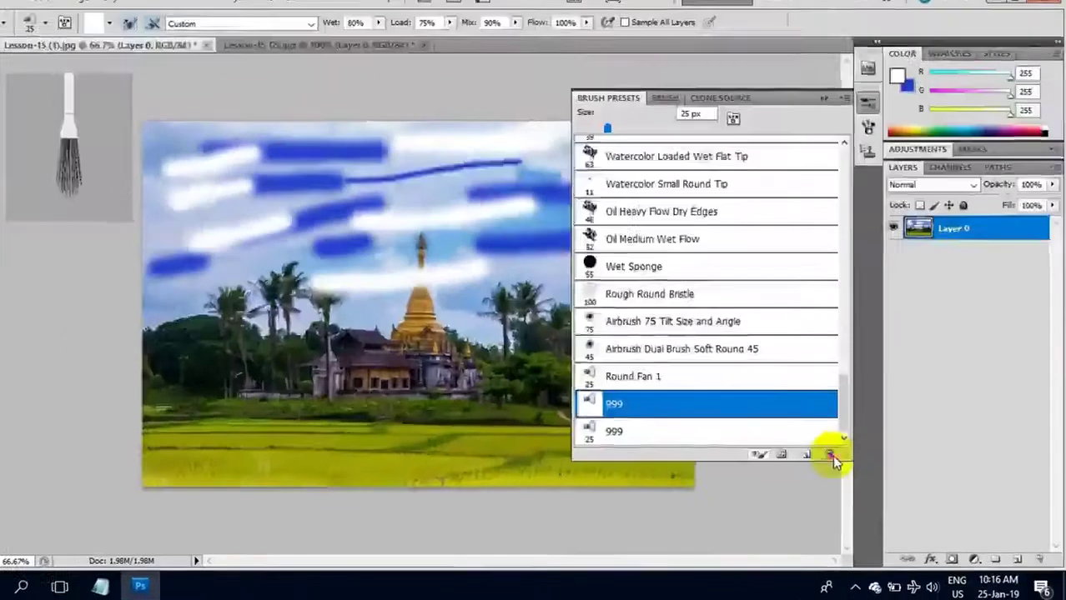
{"action": "left_click", "coordinate": [838, 456]}
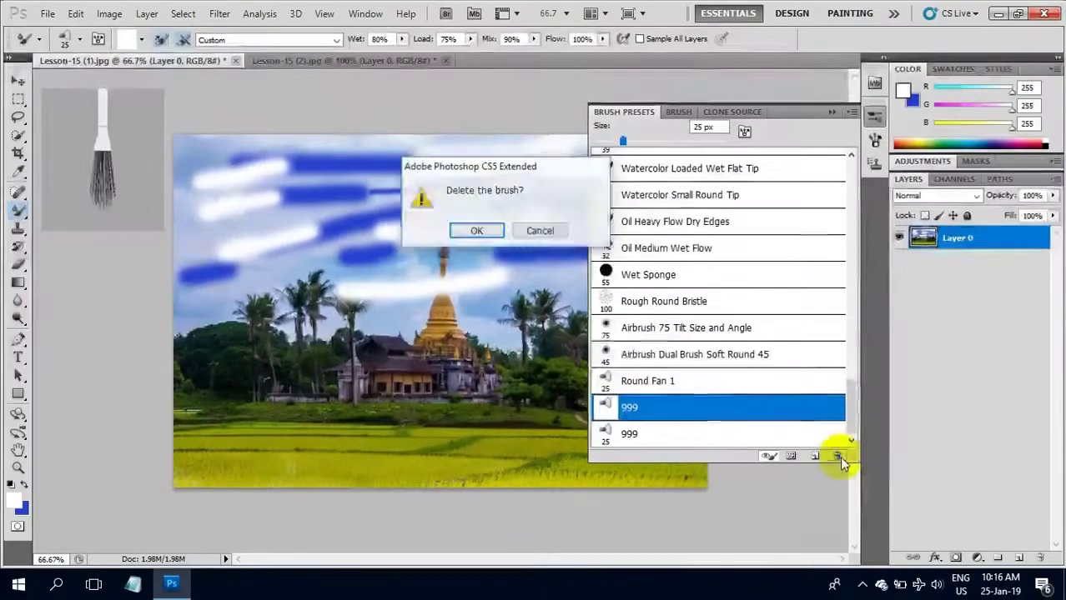
{"action": "left_click", "coordinate": [476, 231]}
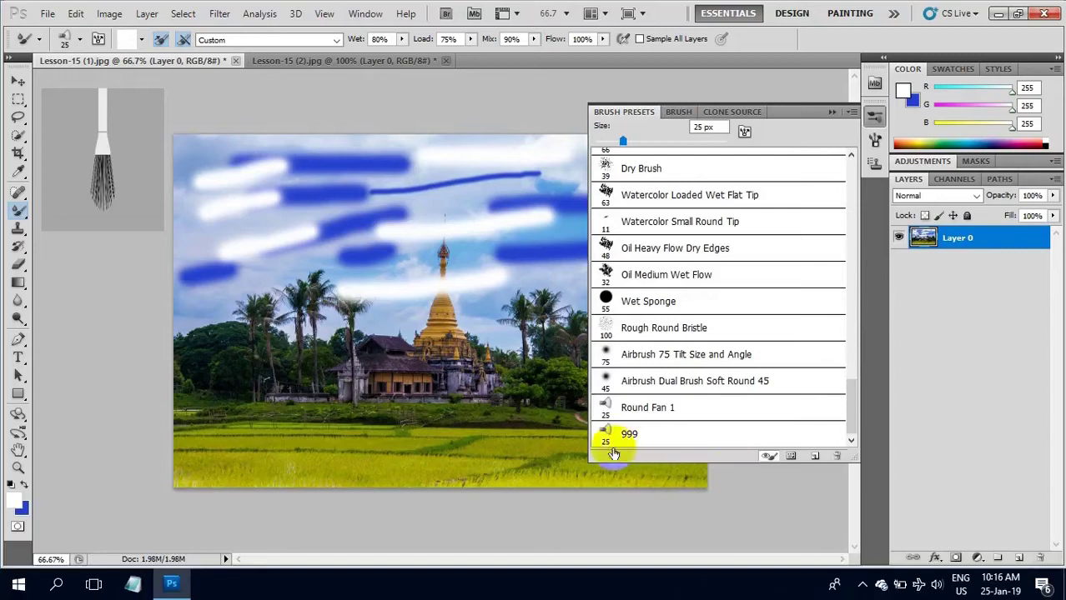
{"action": "left_click", "coordinate": [650, 435]}
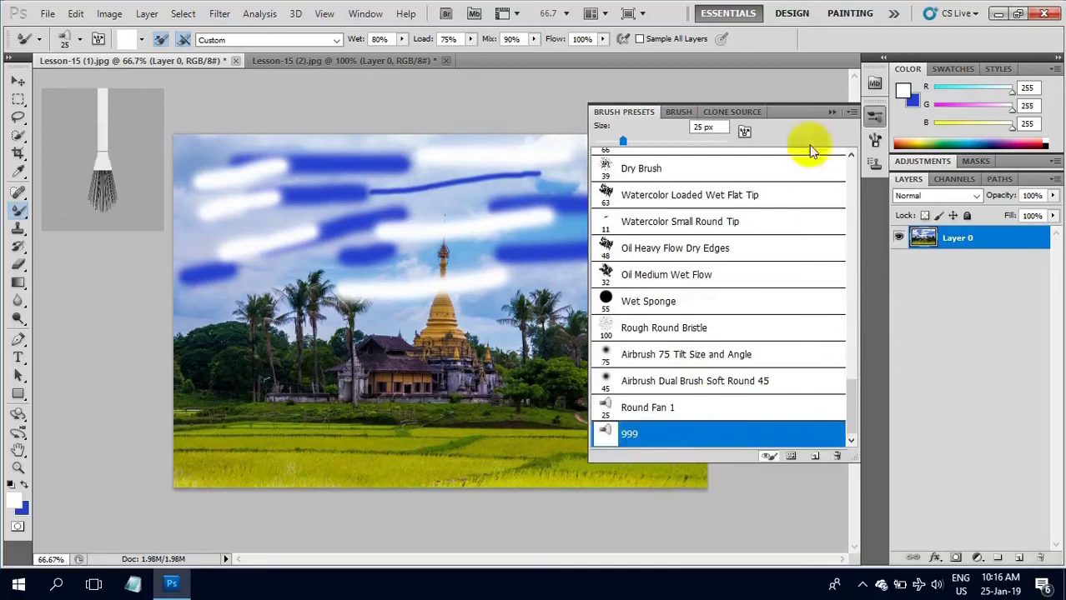
Step: Close the brush panels tab group
{"action": "left_click", "coordinate": [851, 112]}
{"action": "left_click", "coordinate": [851, 111]}
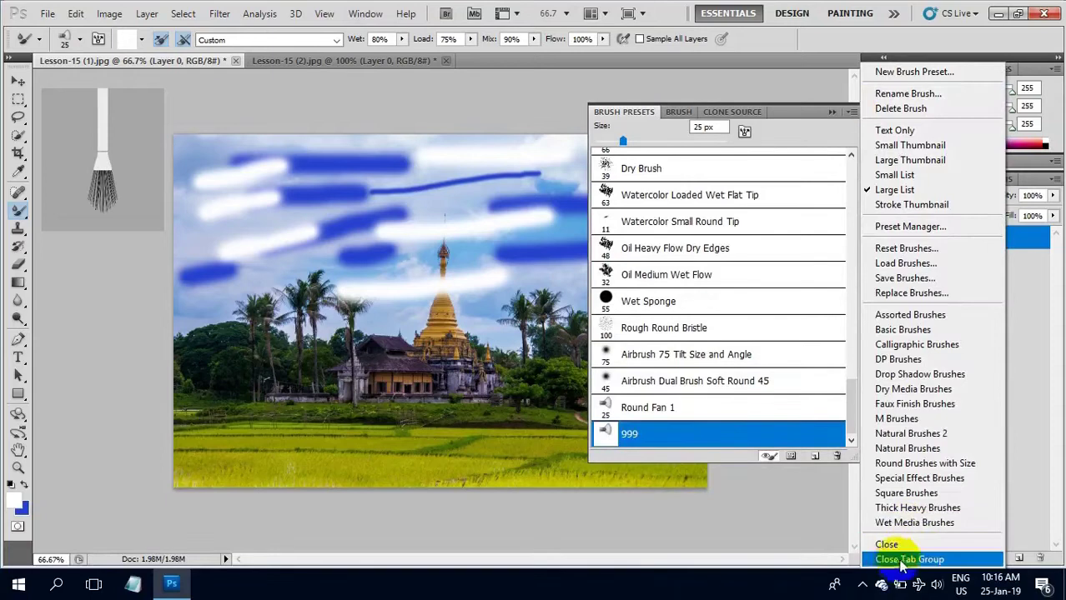
{"action": "left_click", "coordinate": [907, 560]}
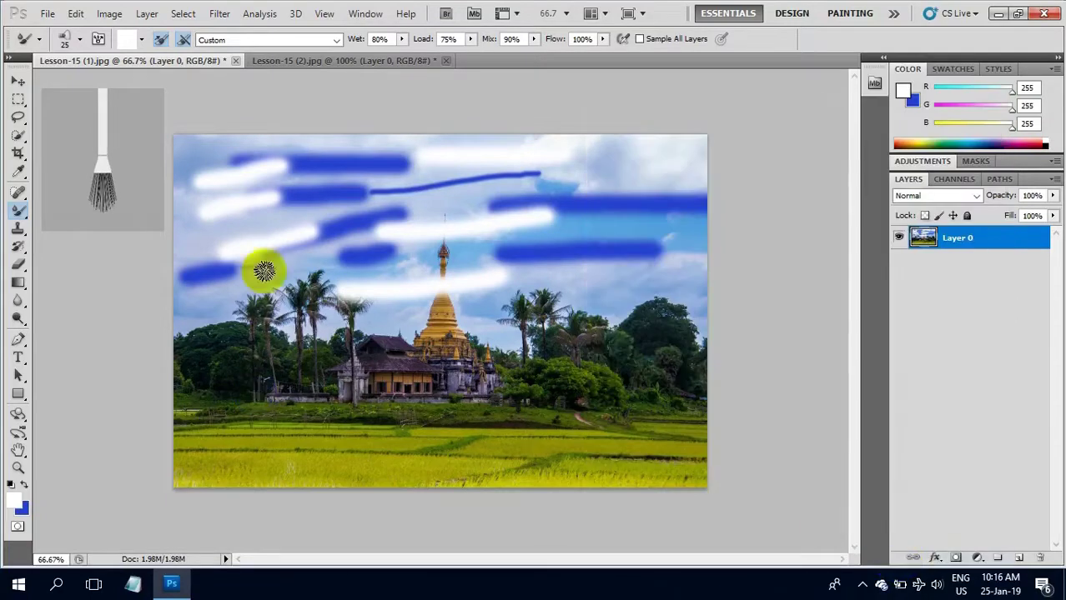
Step: Undo a test stroke on the trees and make blue (37, 65, 205) the foreground over white
{"action": "left_click_drag", "start_coordinate": [205, 360], "coordinate": [214, 312]}
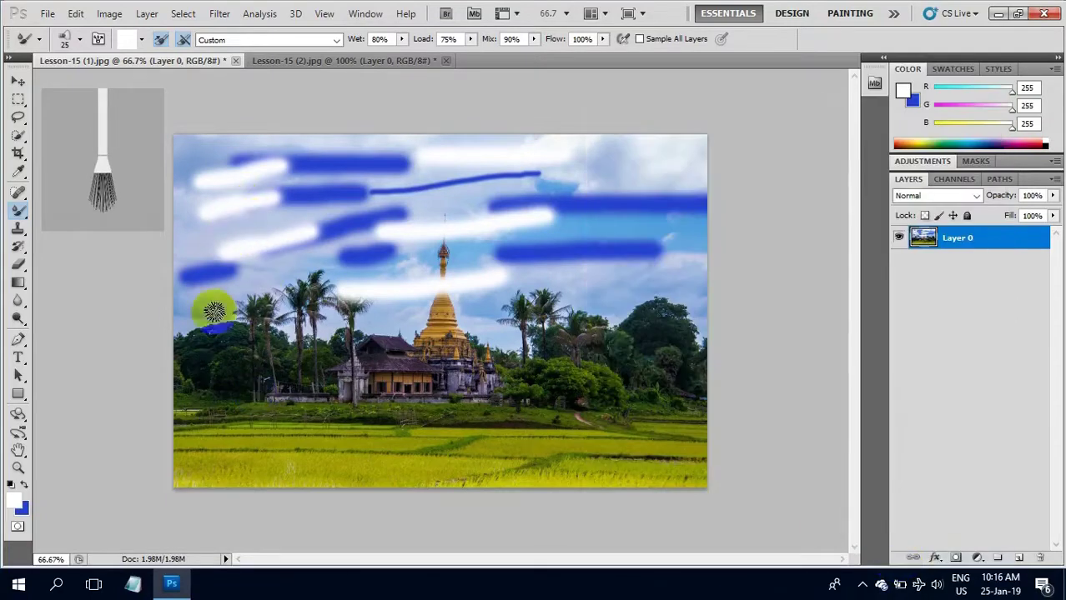
{"action": "key", "text": "ctrl+z"}
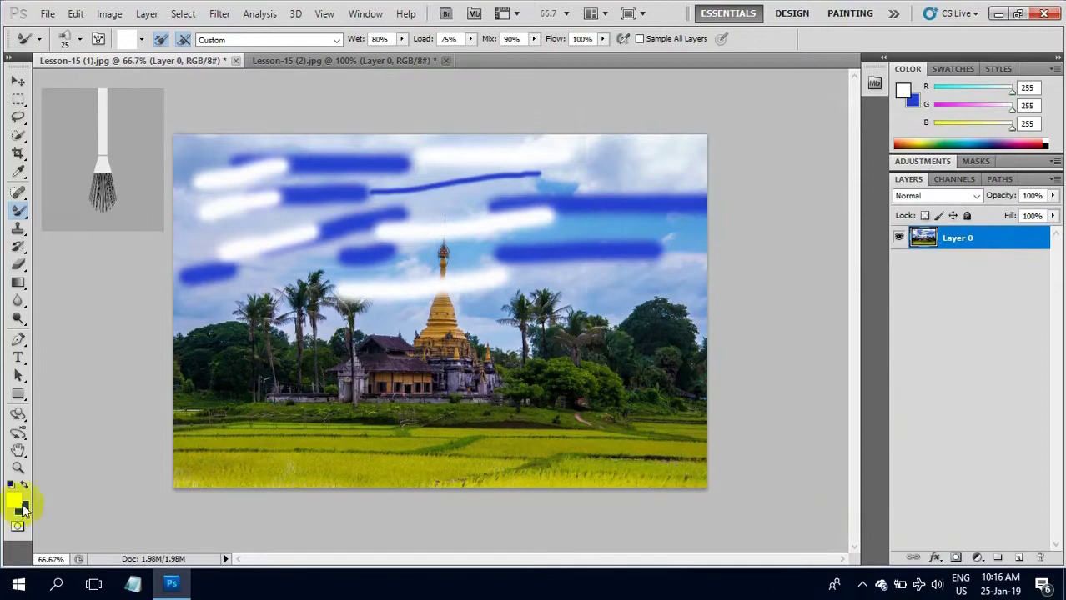
{"action": "left_click", "coordinate": [24, 483]}
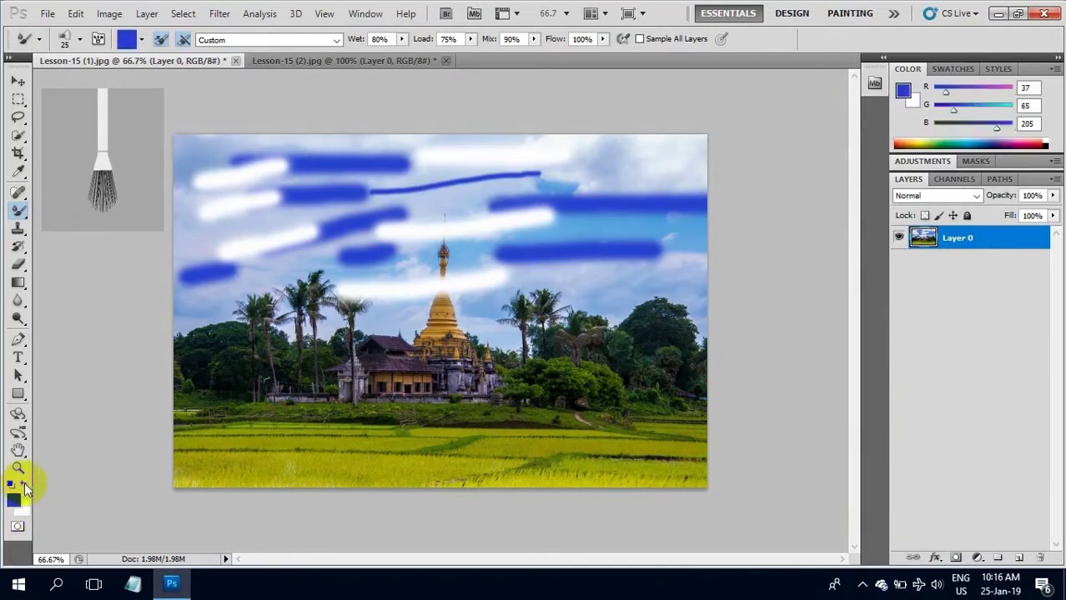
Step: Paint five dry blue streaks across the sky with the Dry mixing preset
{"action": "left_click", "coordinate": [338, 39]}
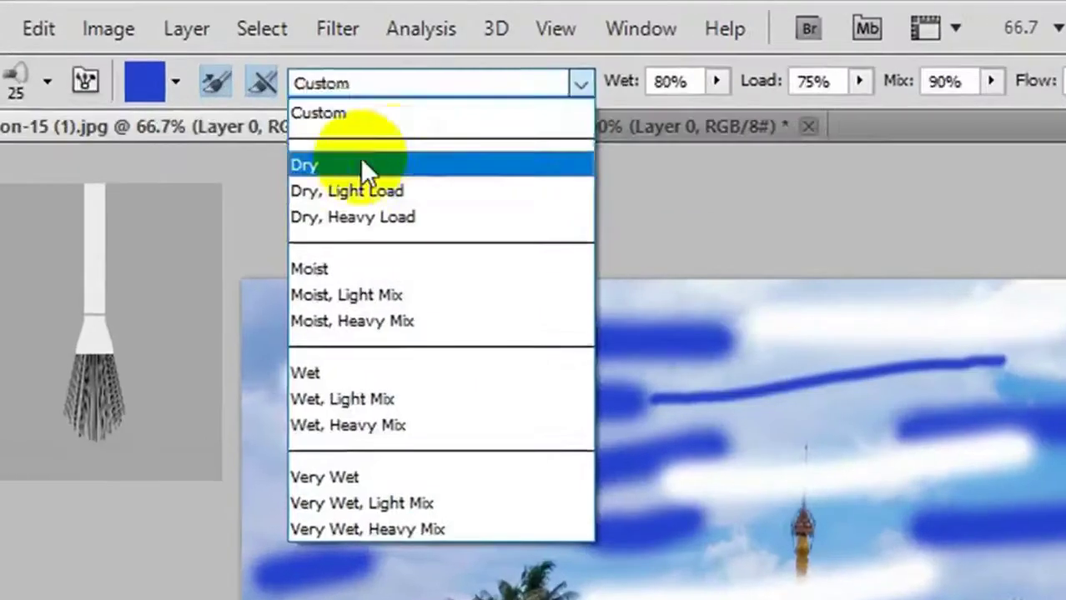
{"action": "left_click", "coordinate": [231, 78]}
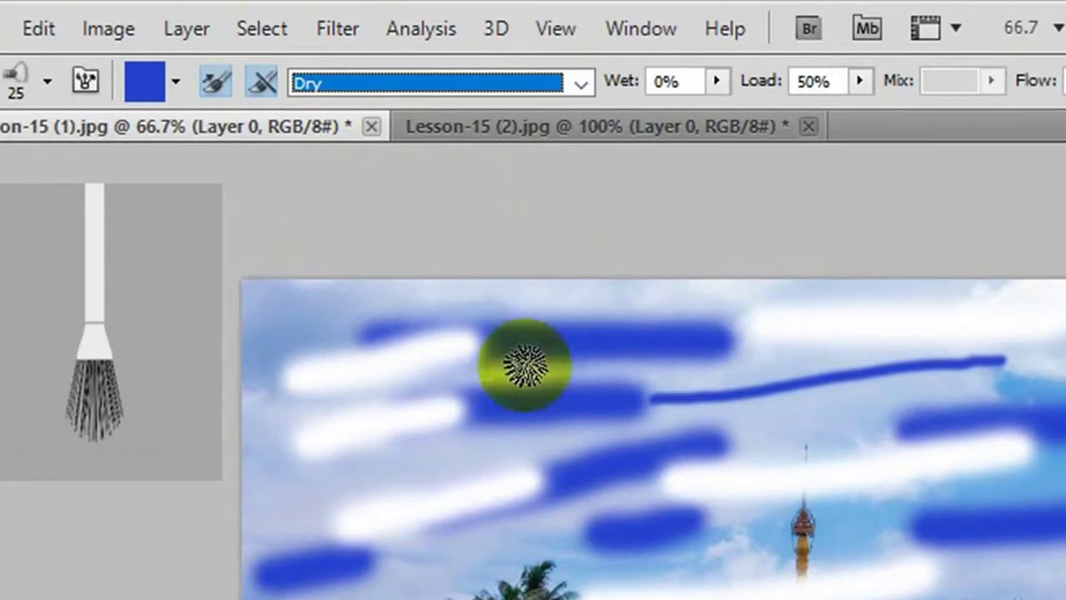
{"action": "left_click_drag", "start_coordinate": [346, 435], "coordinate": [421, 436]}
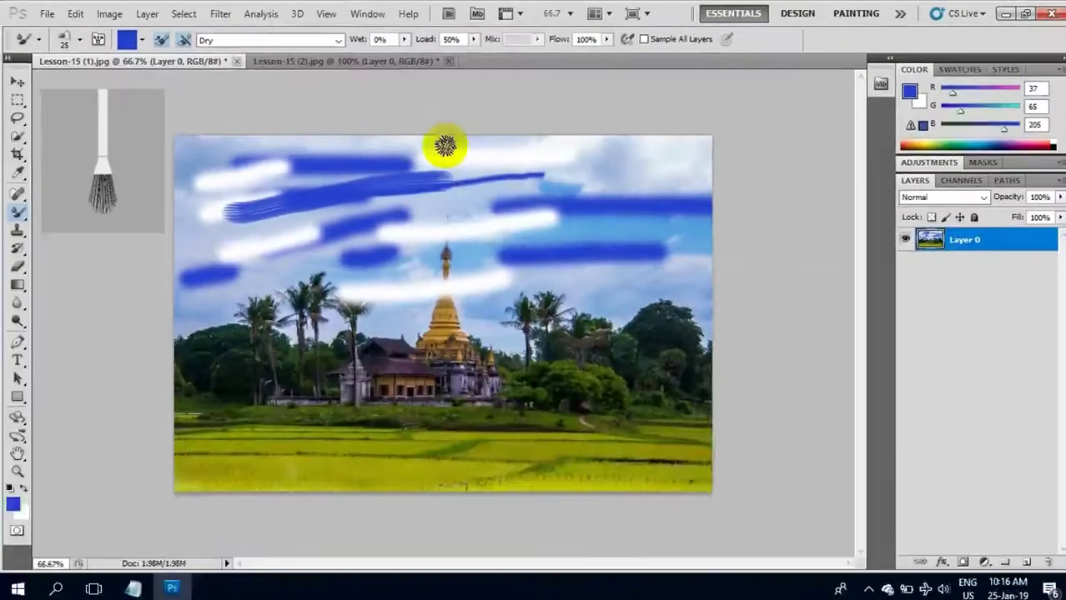
{"action": "left_click_drag", "start_coordinate": [442, 148], "coordinate": [619, 147]}
{"action": "left_click_drag", "start_coordinate": [482, 204], "coordinate": [634, 182]}
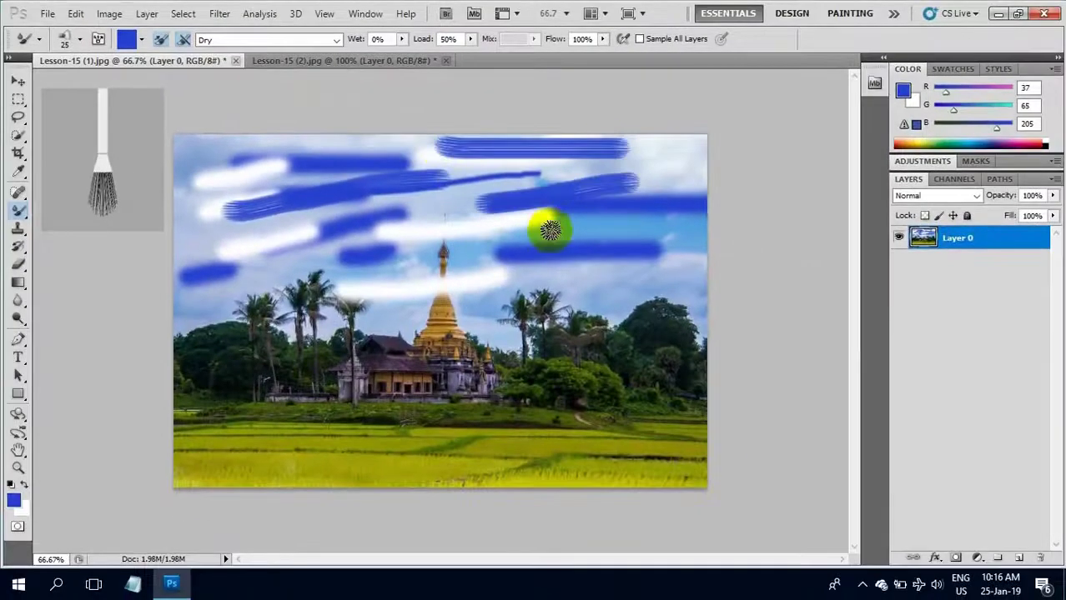
{"action": "left_click_drag", "start_coordinate": [549, 230], "coordinate": [655, 203]}
{"action": "mouse_move", "coordinate": [202, 183]}
{"action": "left_mouse_down"}
{"action": "mouse_move", "coordinate": [227, 166]}
{"action": "mouse_move", "coordinate": [203, 156]}
{"action": "left_mouse_up"}
Step: Switch to the Wet mixing preset and paint wet blue streaks across the upper-left sky
{"action": "left_click", "coordinate": [337, 40]}
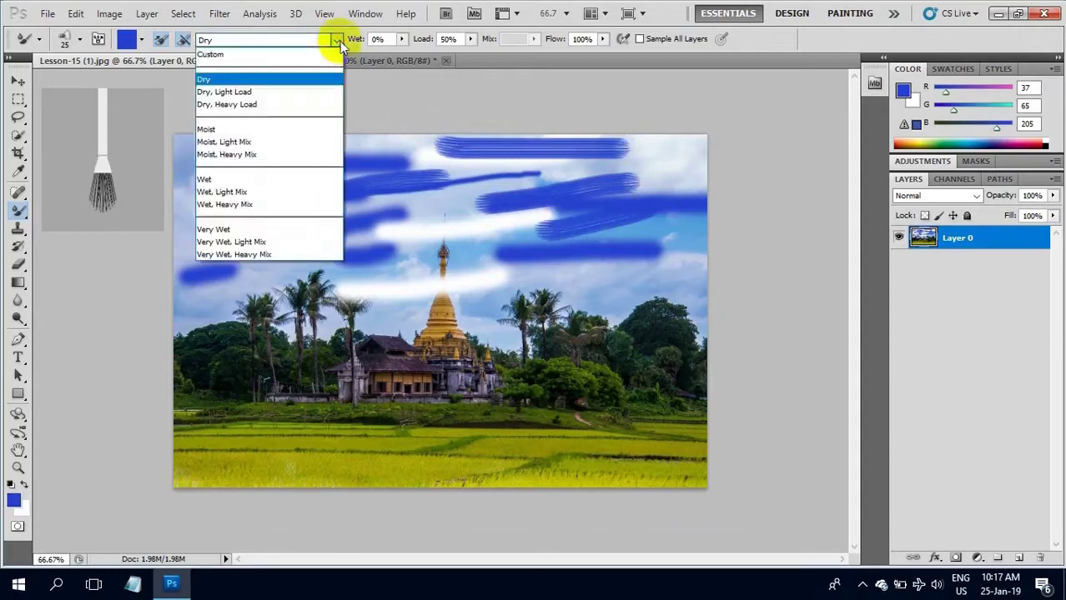
{"action": "left_click", "coordinate": [222, 181]}
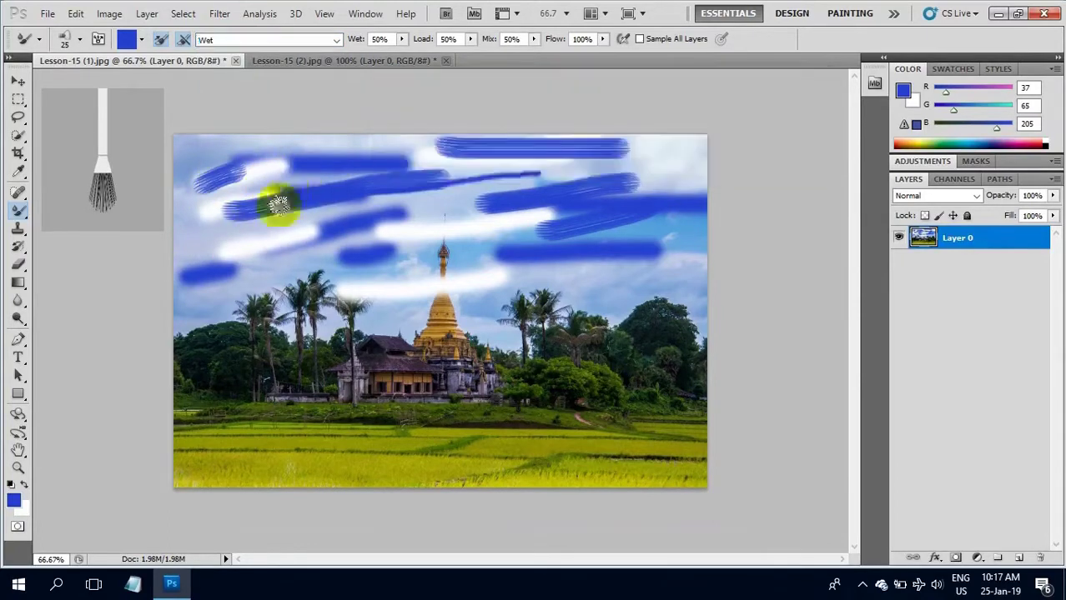
{"action": "mouse_move", "coordinate": [278, 204]}
{"action": "left_mouse_down"}
{"action": "mouse_move", "coordinate": [373, 150]}
{"action": "mouse_move", "coordinate": [304, 233]}
{"action": "mouse_move", "coordinate": [423, 200]}
{"action": "left_mouse_up"}
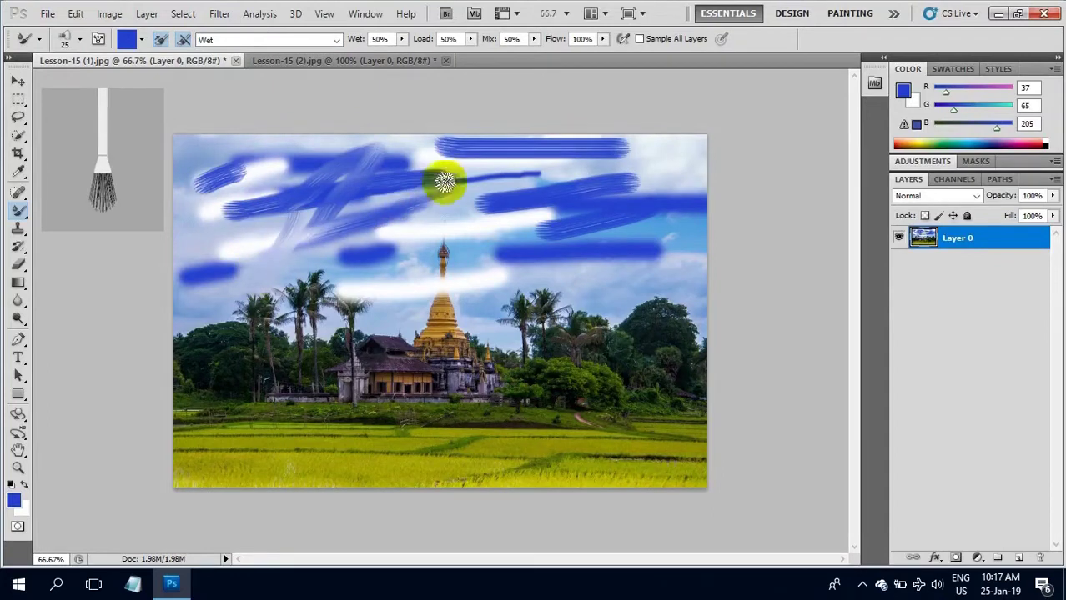
{"action": "left_click", "coordinate": [336, 40]}
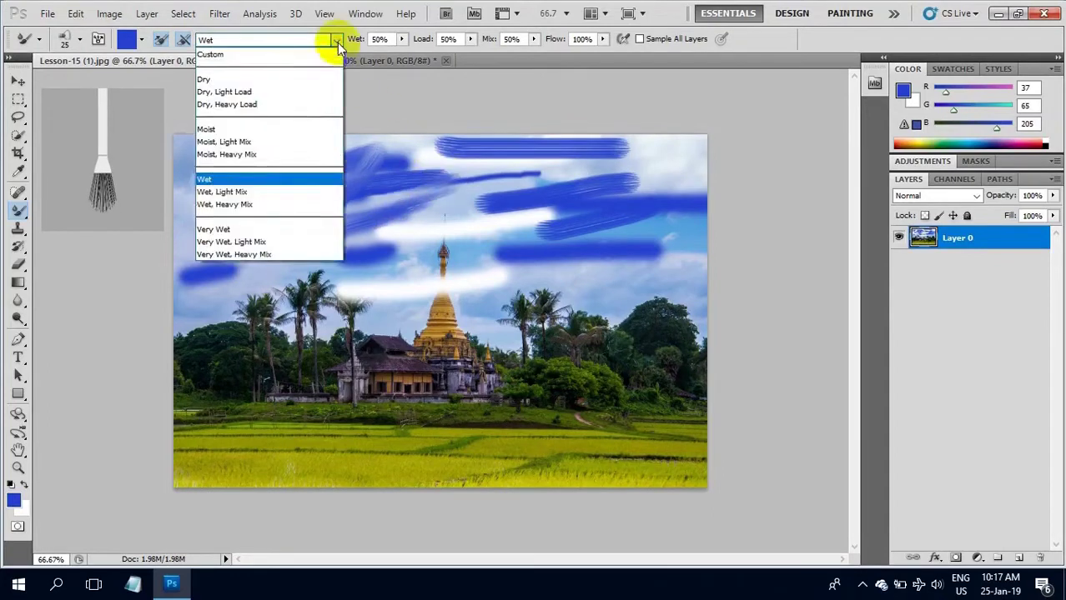
{"action": "left_click", "coordinate": [399, 196]}
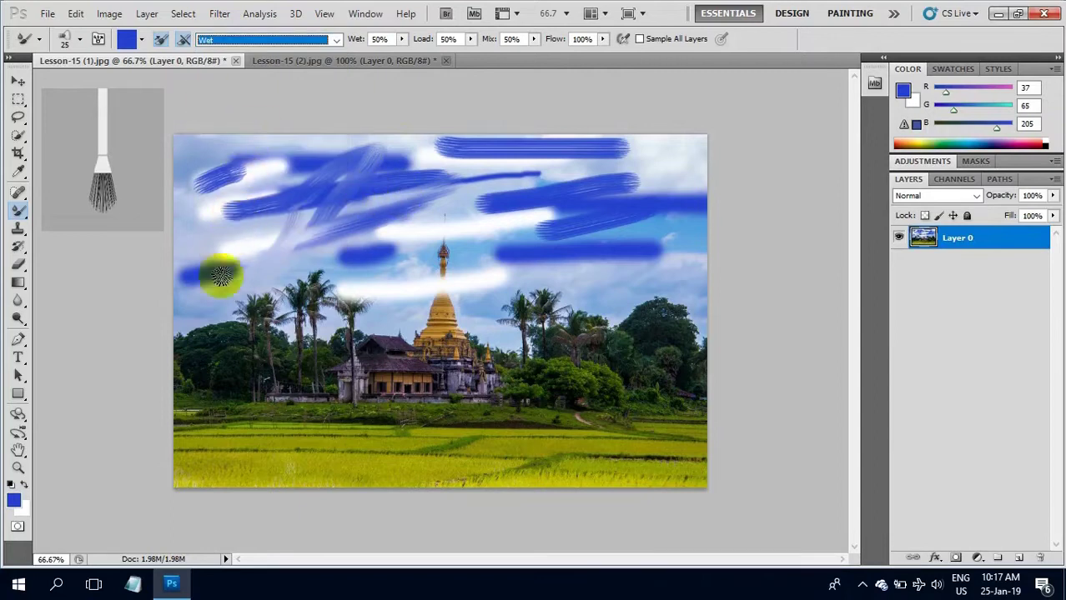
Step: Sample the light sky as foreground colour R184 G193 B224 (b8c1e0)
{"action": "left_click", "coordinate": [14, 499]}
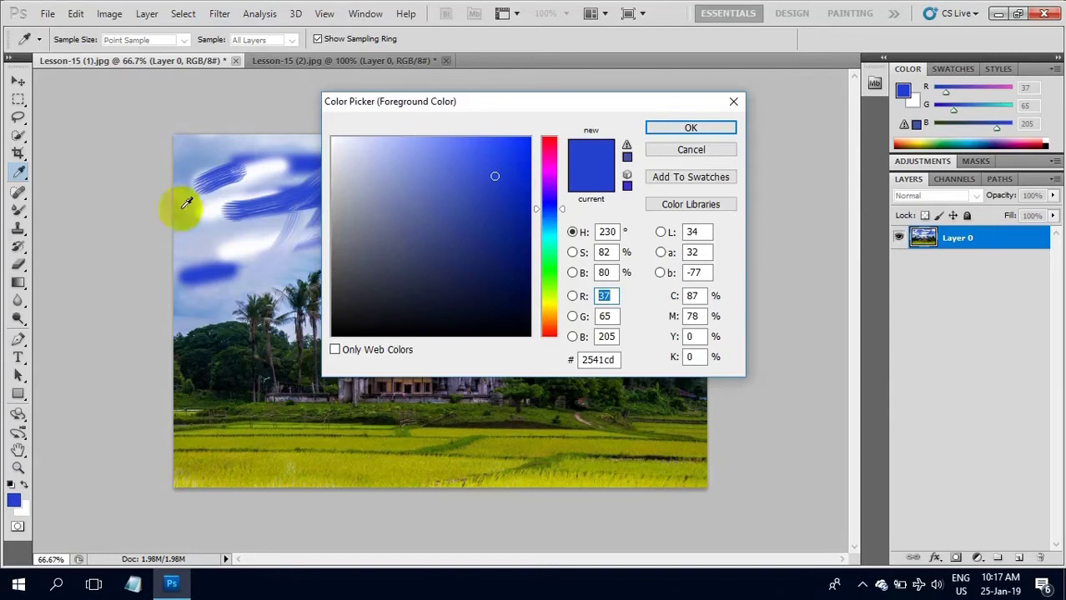
{"action": "left_click", "coordinate": [193, 235]}
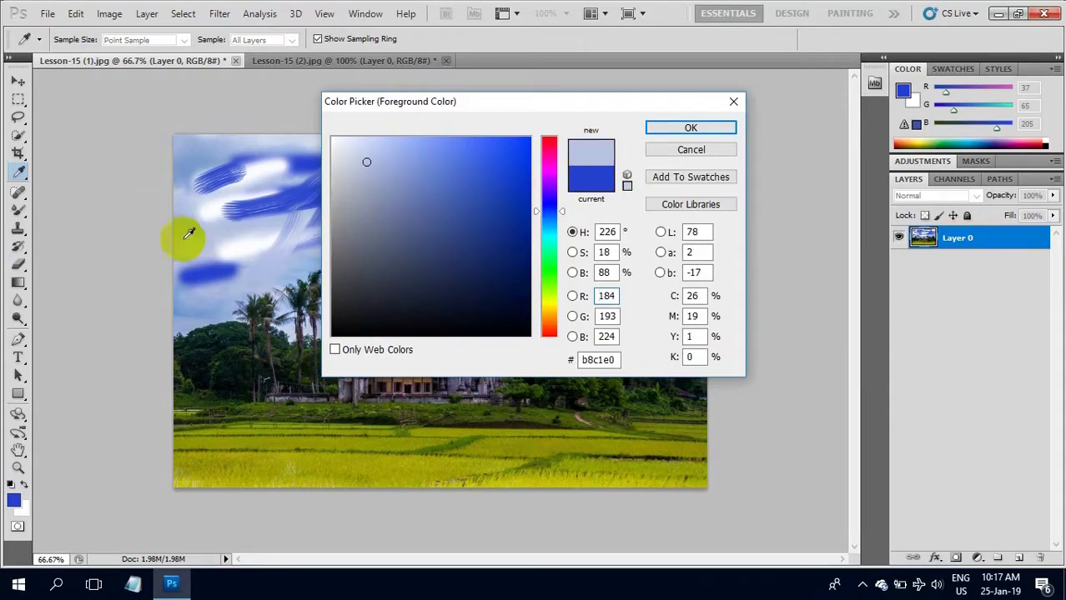
{"action": "left_click", "coordinate": [675, 131]}
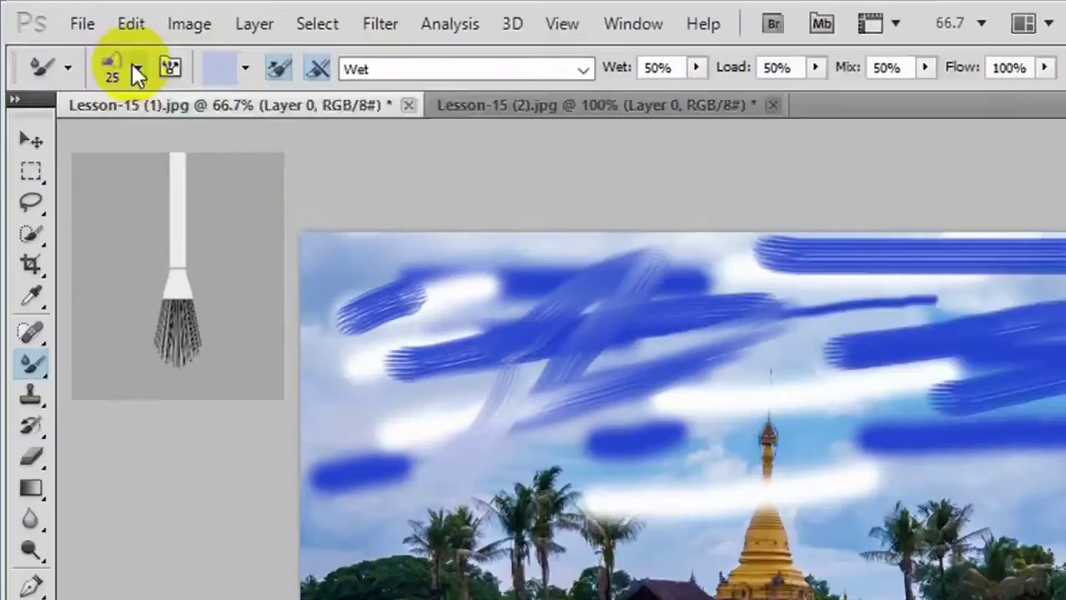
Step: Set the Mixer Brush size to 48 px
{"action": "left_click", "coordinate": [138, 73]}
{"action": "left_click", "coordinate": [110, 148]}
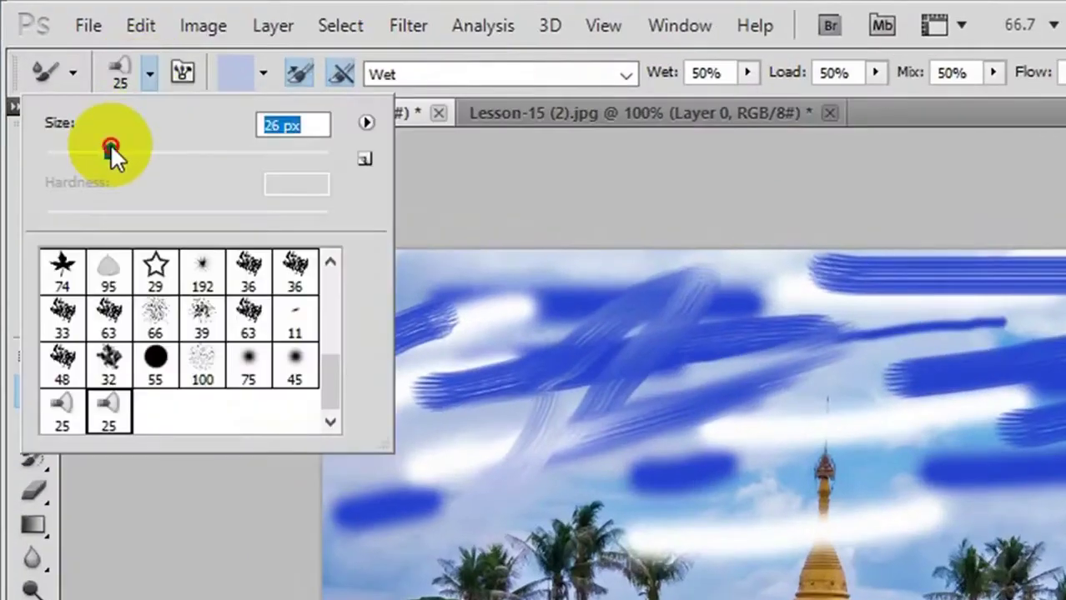
{"action": "left_click_drag", "start_coordinate": [110, 147], "coordinate": [164, 148]}
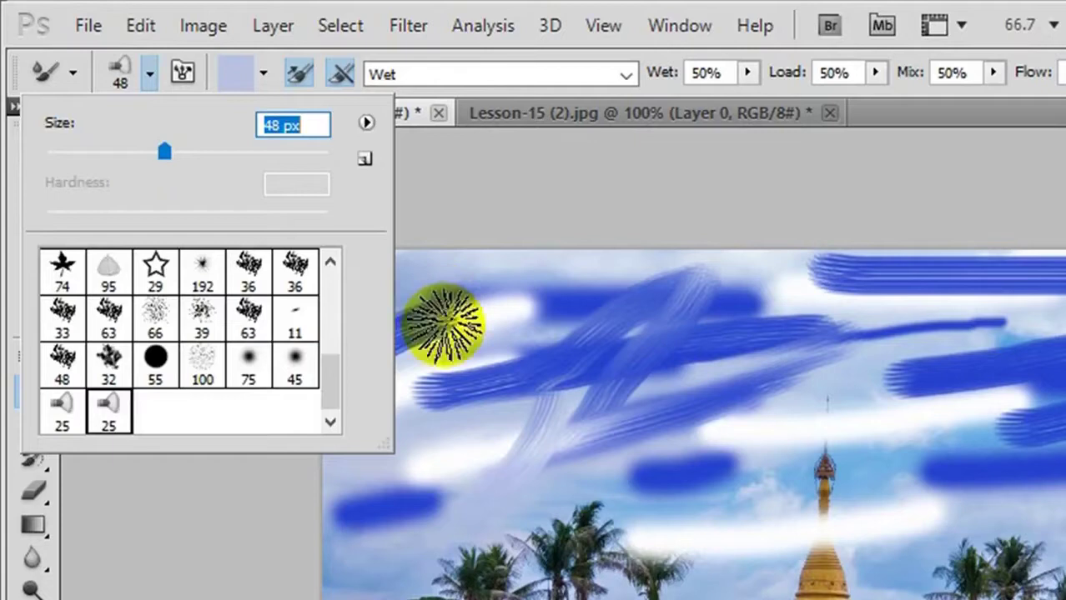
{"action": "key", "text": "Return"}
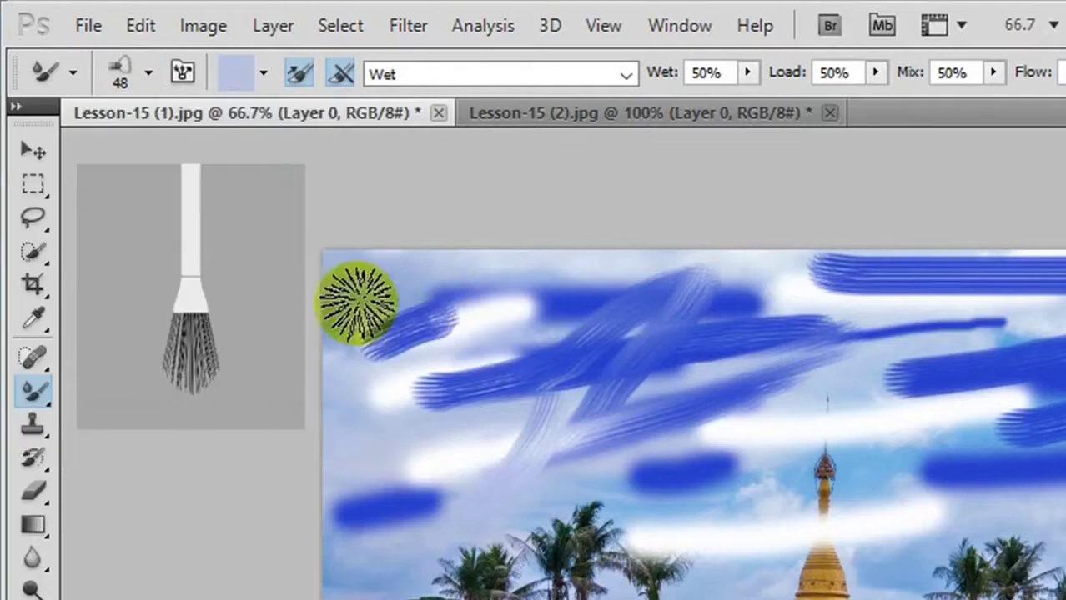
Step: Blend the blue strokes across the sky into soft pale-blue streaks, resampling sky colour midway
{"action": "mouse_move", "coordinate": [359, 301]}
{"action": "left_mouse_down"}
{"action": "mouse_move", "coordinate": [582, 274]}
{"action": "mouse_move", "coordinate": [488, 333]}
{"action": "left_mouse_up"}
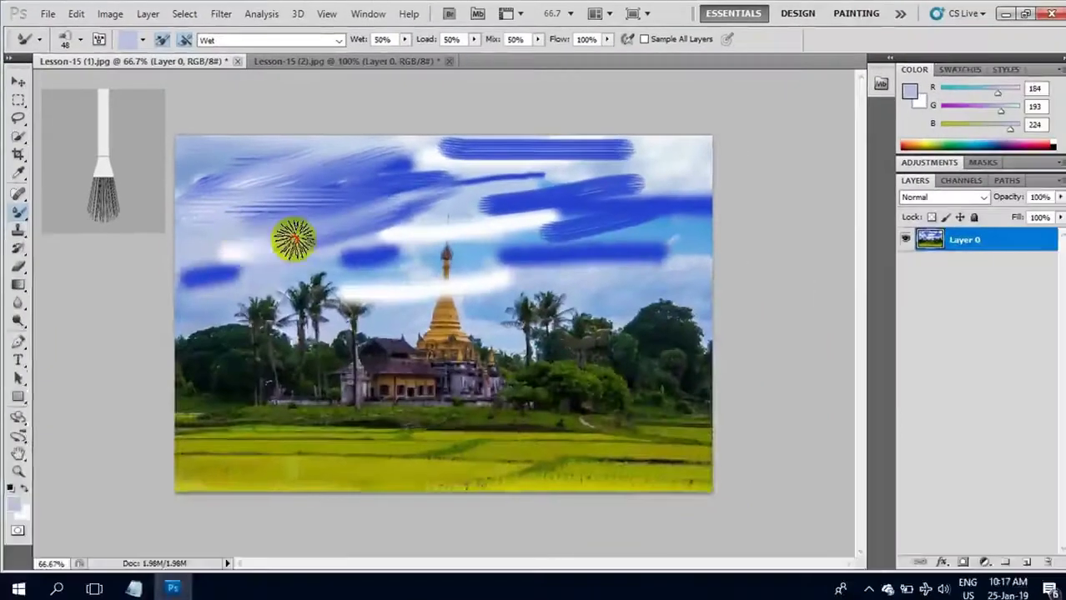
{"action": "mouse_move", "coordinate": [293, 239]}
{"action": "left_mouse_down"}
{"action": "mouse_move", "coordinate": [451, 162]}
{"action": "mouse_move", "coordinate": [633, 138]}
{"action": "mouse_move", "coordinate": [661, 185]}
{"action": "mouse_move", "coordinate": [577, 221]}
{"action": "mouse_move", "coordinate": [602, 218]}
{"action": "left_mouse_up"}
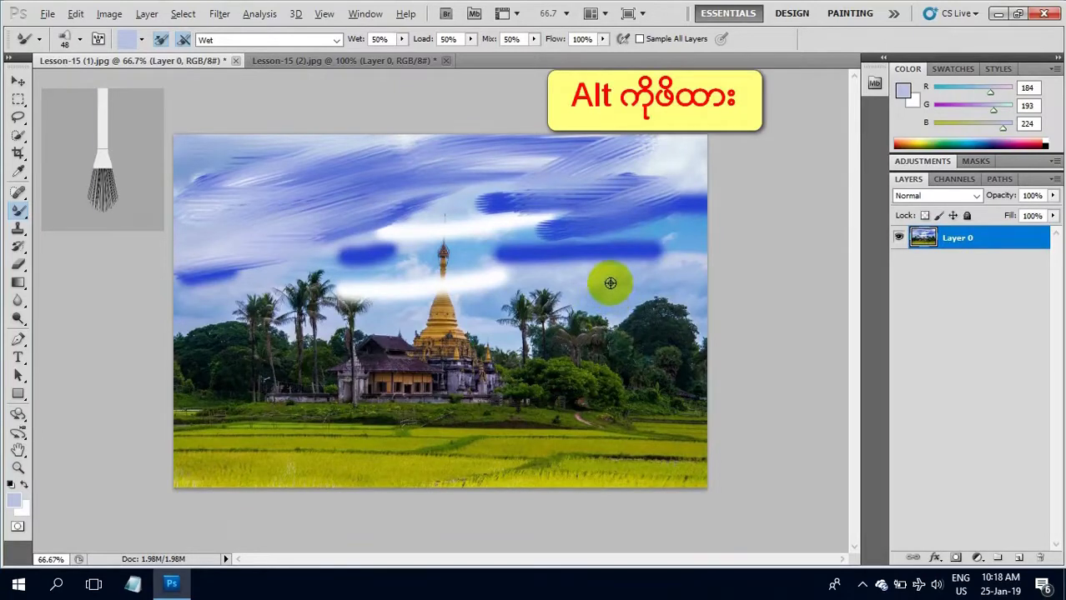
{"action": "left_click", "coordinate": [610, 284], "text": "alt"}
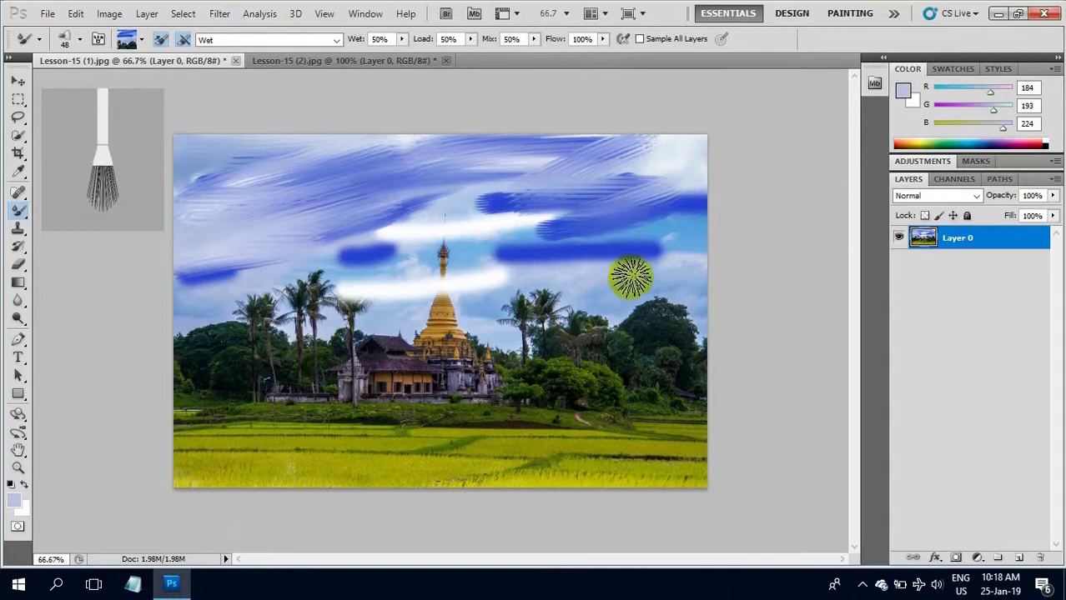
{"action": "mouse_move", "coordinate": [637, 211]}
{"action": "left_mouse_down"}
{"action": "mouse_move", "coordinate": [537, 231]}
{"action": "mouse_move", "coordinate": [523, 257]}
{"action": "mouse_move", "coordinate": [668, 219]}
{"action": "mouse_move", "coordinate": [585, 181]}
{"action": "mouse_move", "coordinate": [535, 245]}
{"action": "mouse_move", "coordinate": [345, 285]}
{"action": "mouse_move", "coordinate": [547, 248]}
{"action": "mouse_move", "coordinate": [478, 212]}
{"action": "mouse_move", "coordinate": [477, 157]}
{"action": "mouse_move", "coordinate": [687, 150]}
{"action": "mouse_move", "coordinate": [635, 207]}
{"action": "mouse_move", "coordinate": [542, 254]}
{"action": "mouse_move", "coordinate": [372, 293]}
{"action": "mouse_move", "coordinate": [219, 298]}
{"action": "mouse_move", "coordinate": [143, 245]}
{"action": "mouse_move", "coordinate": [507, 218]}
{"action": "mouse_move", "coordinate": [539, 197]}
{"action": "left_mouse_up"}
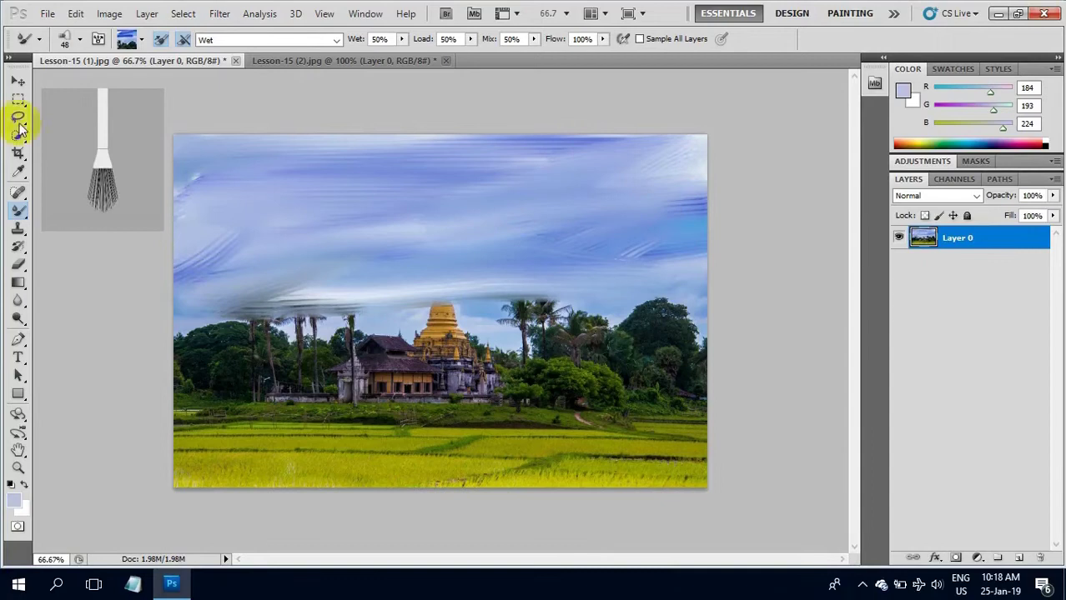
Step: Draw a circular Elliptical Marquee selection over the top-right corner, then bring up the foreground colour picker
{"action": "right_click", "coordinate": [18, 100]}
{"action": "left_click", "coordinate": [66, 114]}
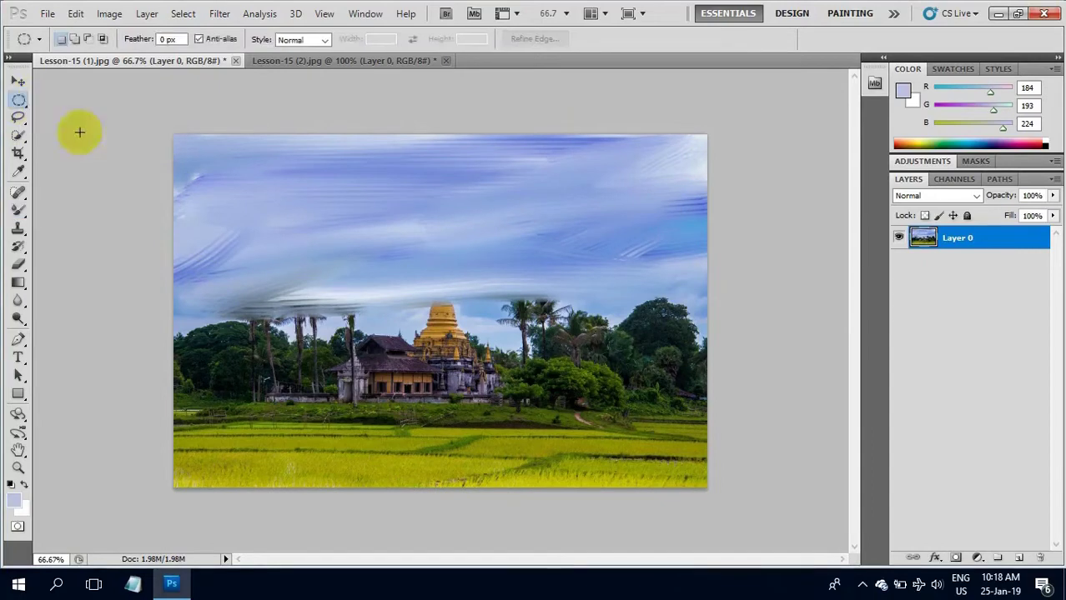
{"action": "left_click_drag", "start_coordinate": [631, 117], "coordinate": [737, 205]}
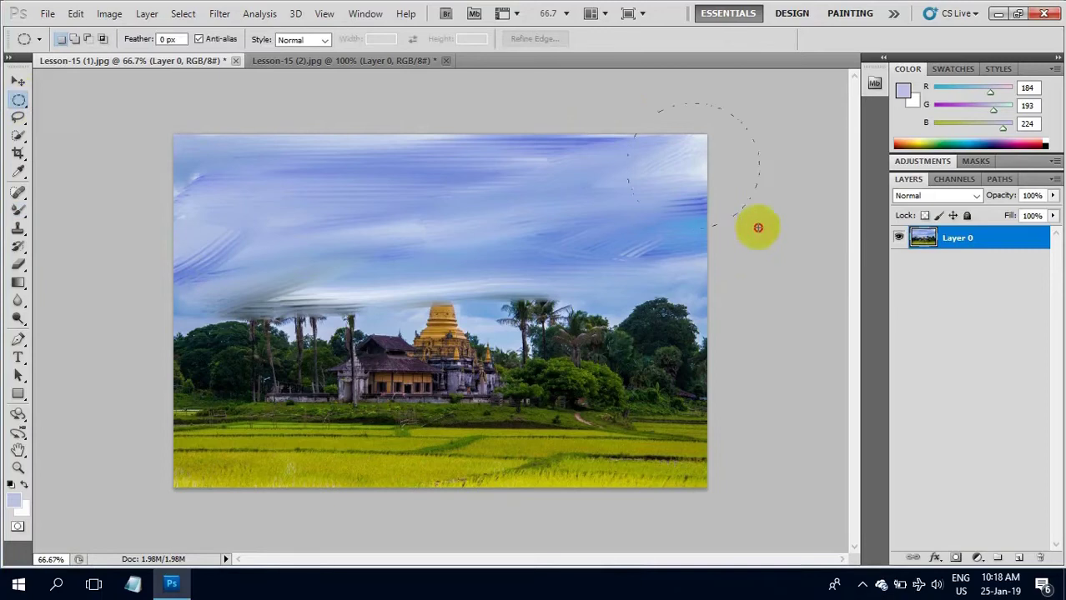
{"action": "left_click_drag", "start_coordinate": [758, 228], "coordinate": [774, 219]}
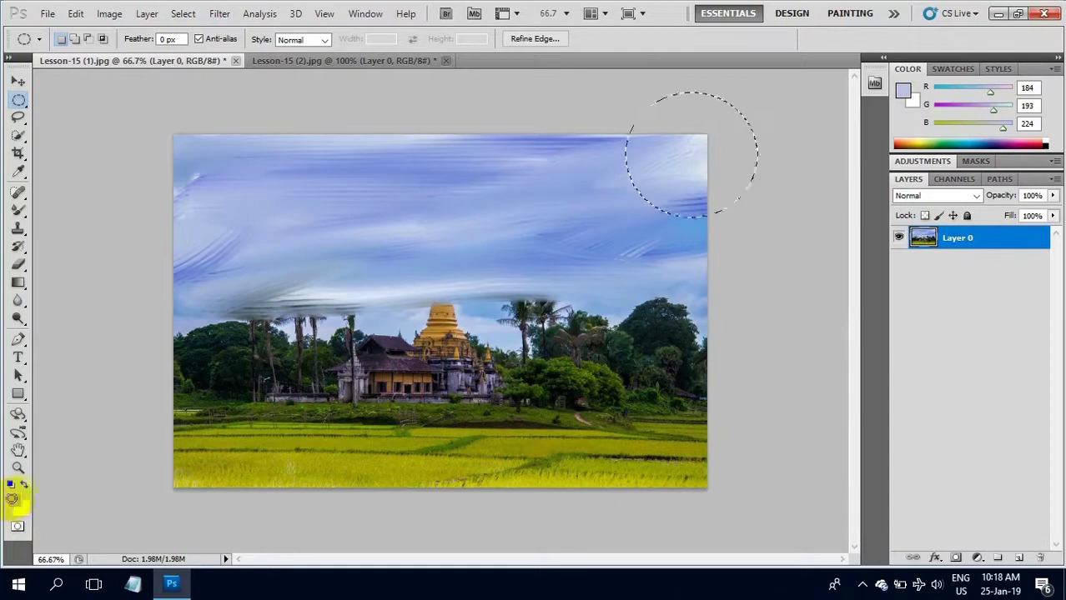
{"action": "left_click", "coordinate": [12, 498]}
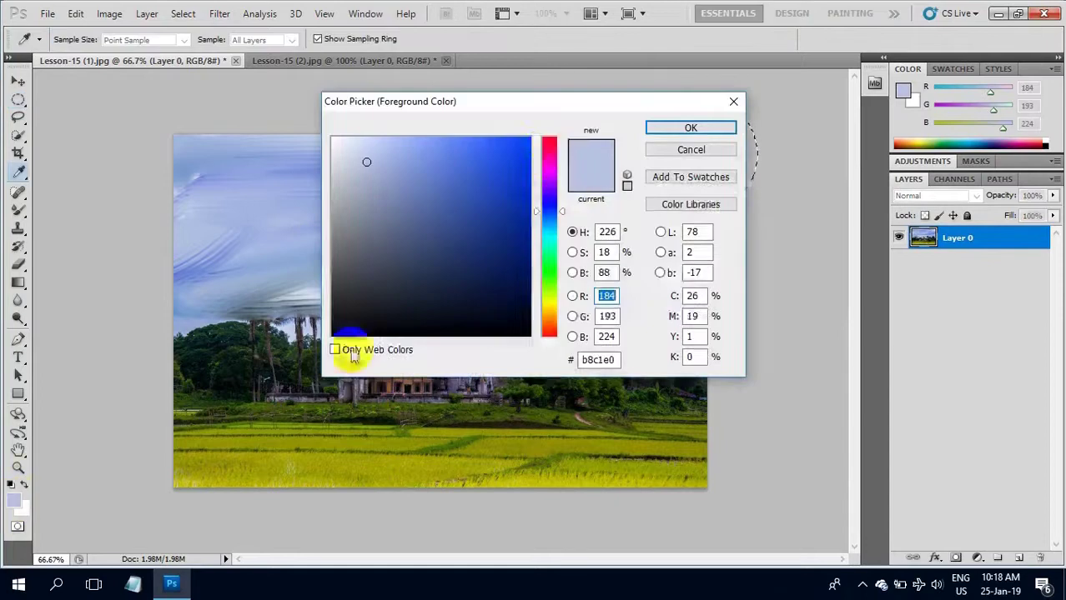
Step: Set the foreground colour to red de0f40
{"action": "left_click", "coordinate": [550, 145]}
{"action": "left_click", "coordinate": [517, 163]}
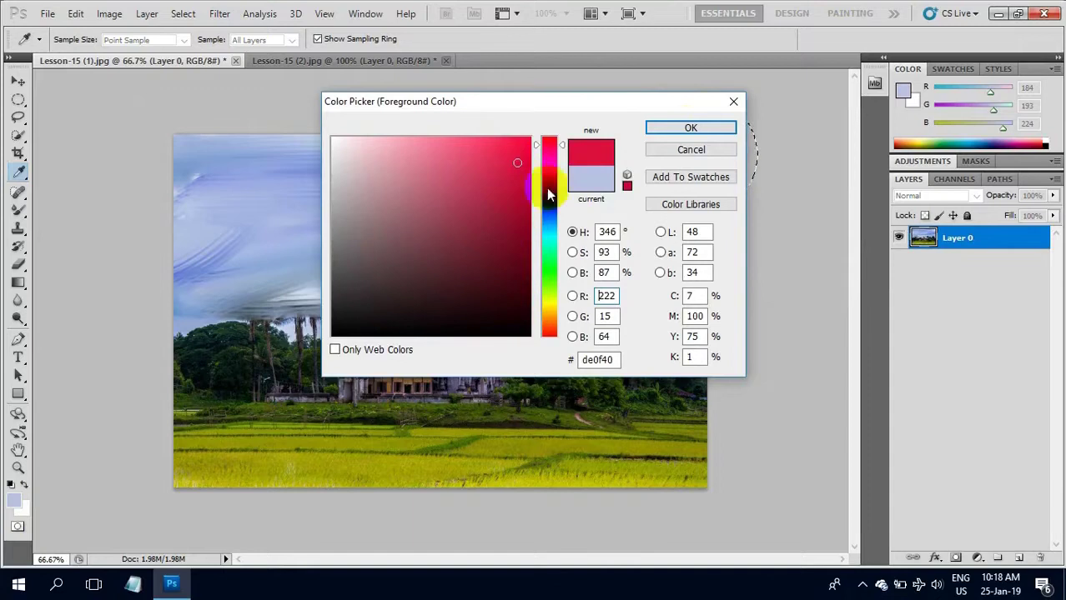
{"action": "left_click", "coordinate": [684, 131]}
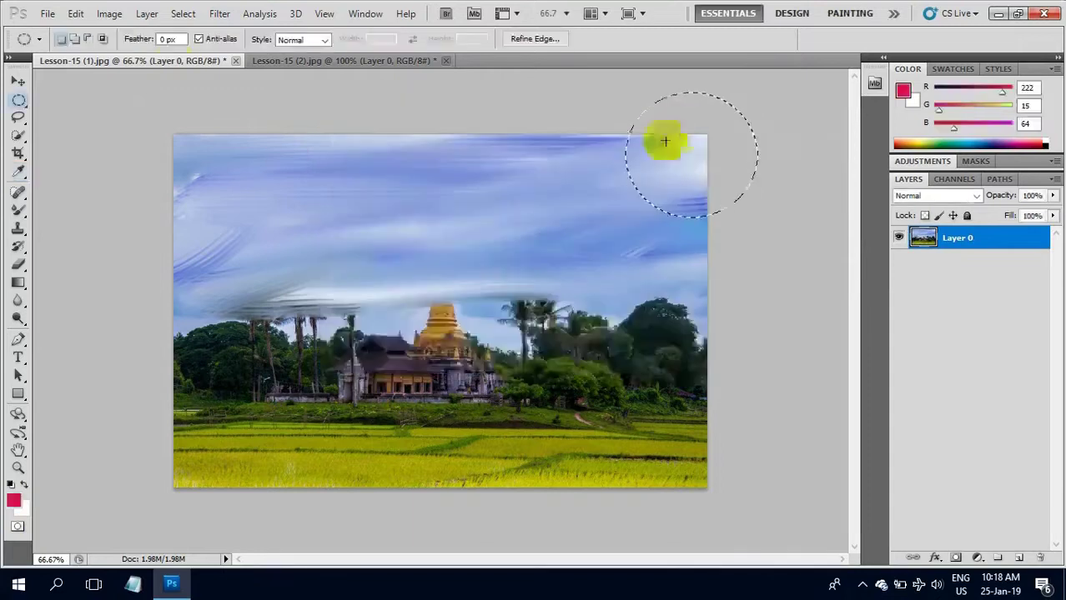
Step: Fill the circular selection with the foreground colour using Edit > Fill
{"action": "left_click", "coordinate": [77, 14]}
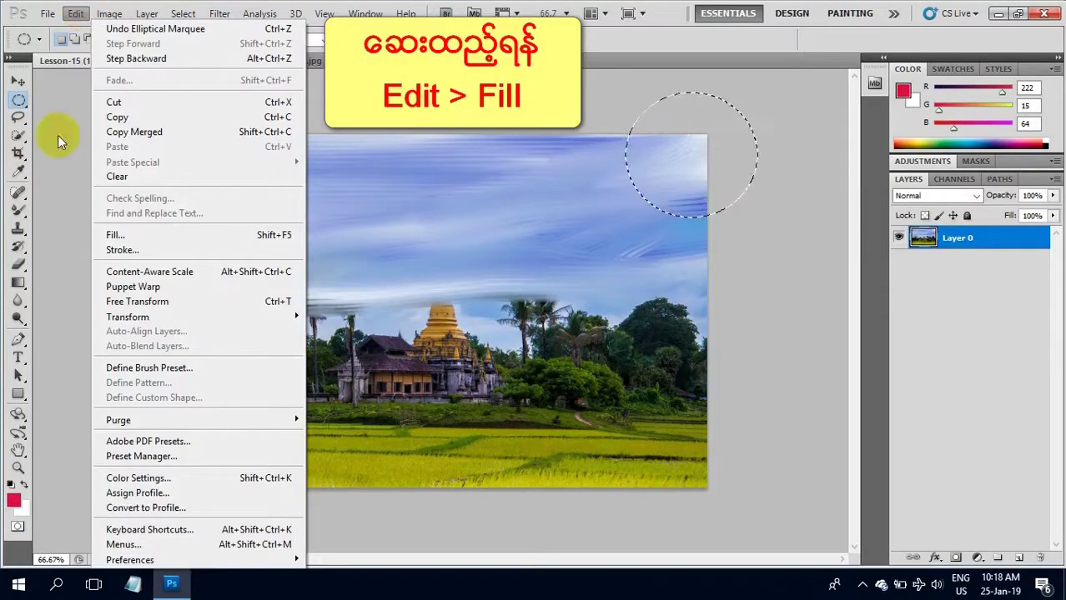
{"action": "left_click", "coordinate": [117, 235]}
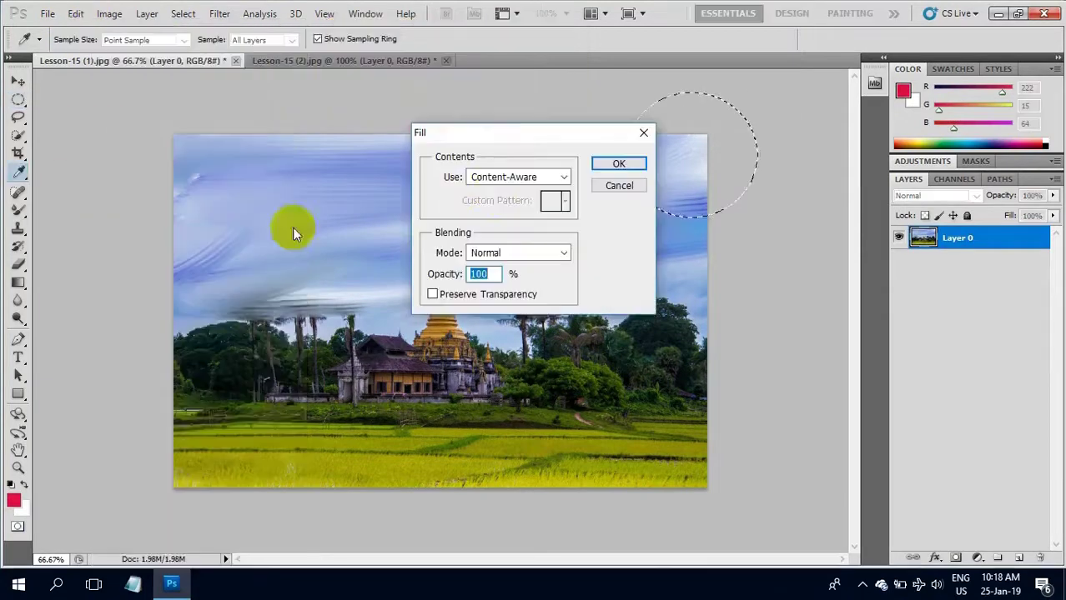
{"action": "left_click", "coordinate": [564, 177]}
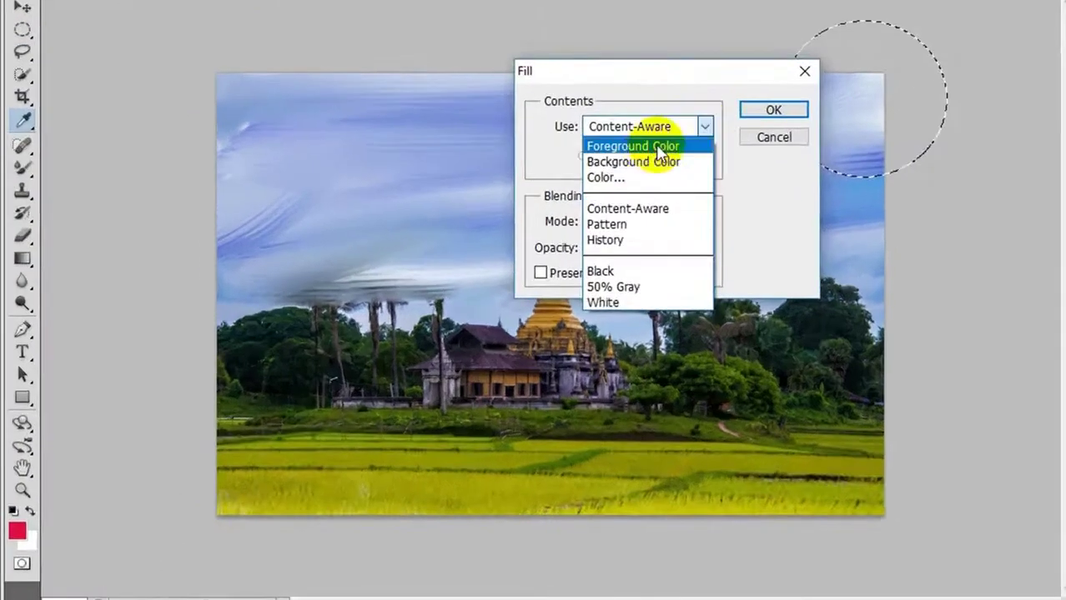
{"action": "left_click", "coordinate": [660, 146]}
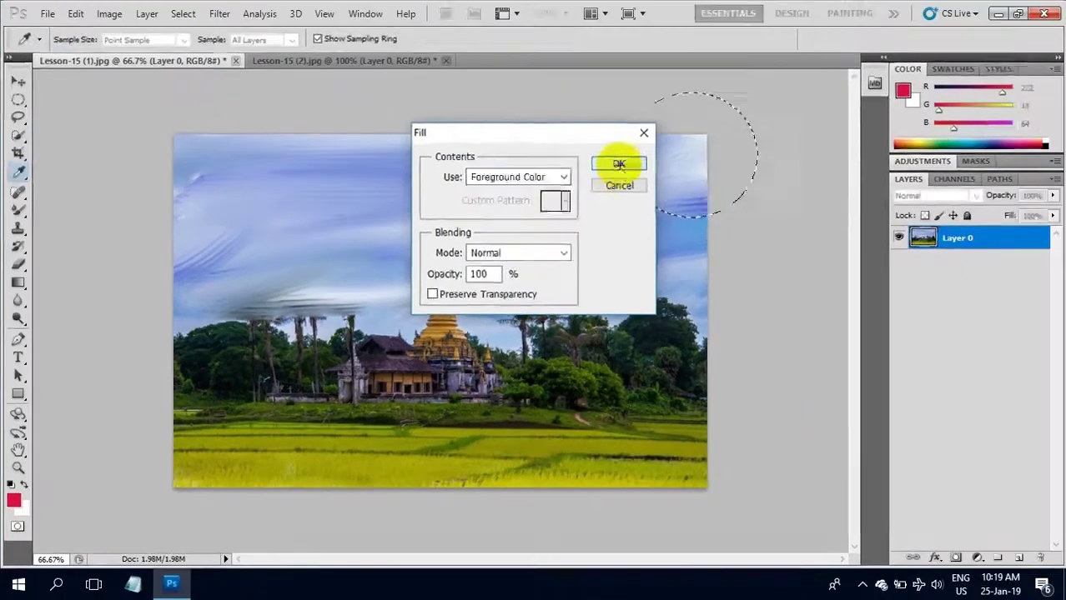
{"action": "left_click", "coordinate": [618, 163]}
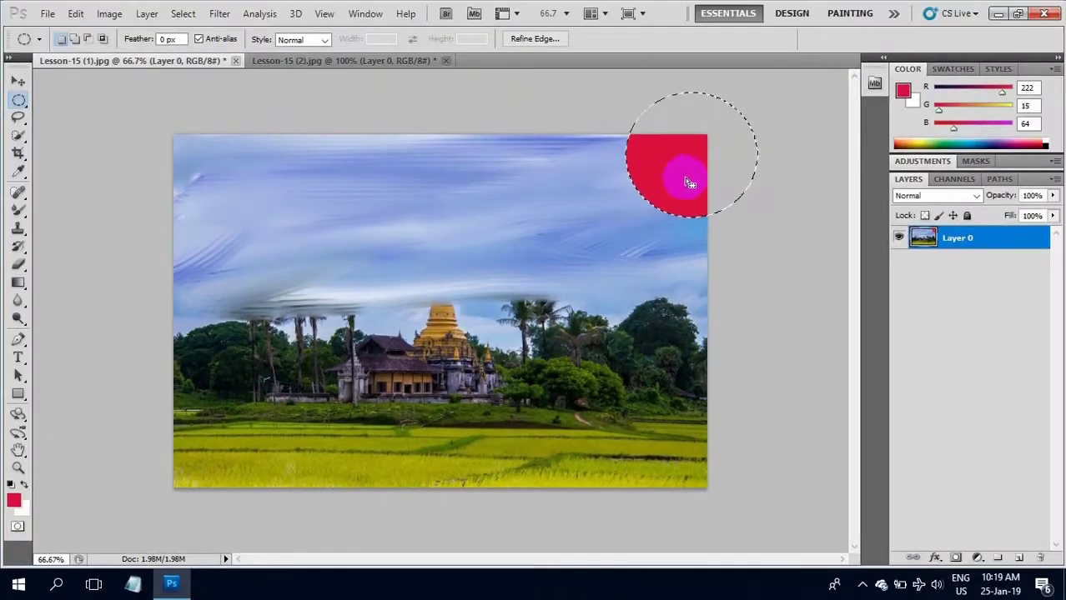
Step: Set the foreground colour to near-black (R9 G8 B8)
{"action": "left_click", "coordinate": [13, 500]}
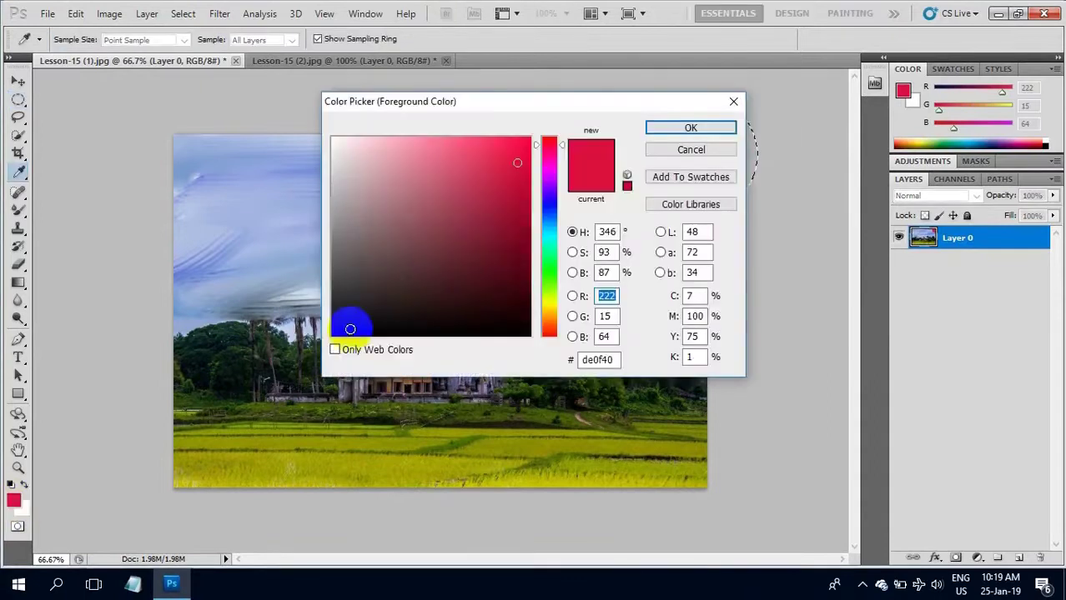
{"action": "left_click", "coordinate": [351, 329]}
{"action": "left_click", "coordinate": [673, 129]}
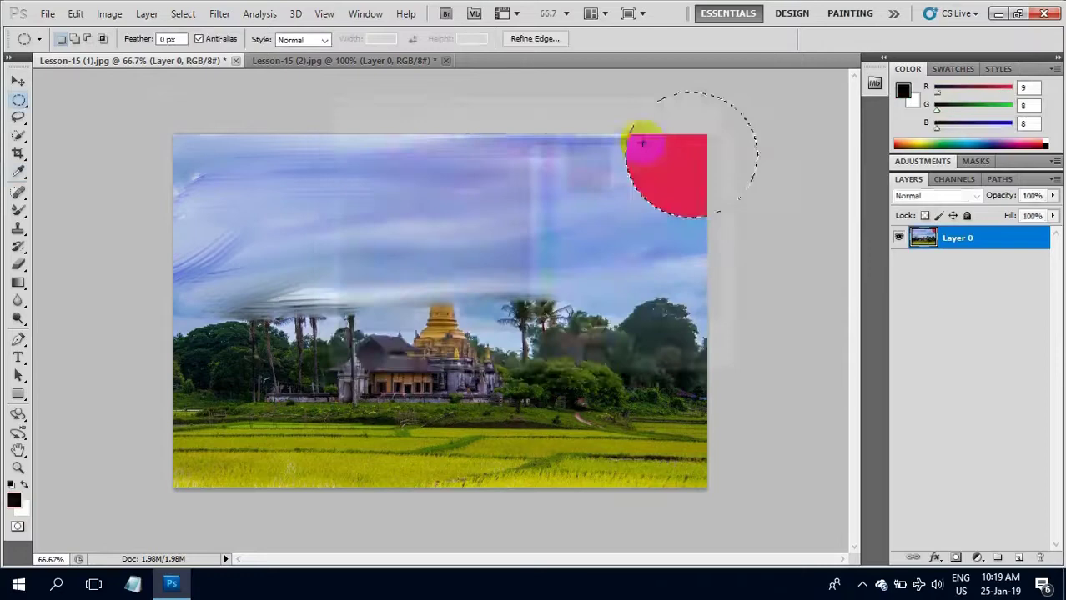
Step: Streak the red circle with dark bristle-brush strokes, deselect it, and bring up the History Brush flyout
{"action": "left_click", "coordinate": [20, 214]}
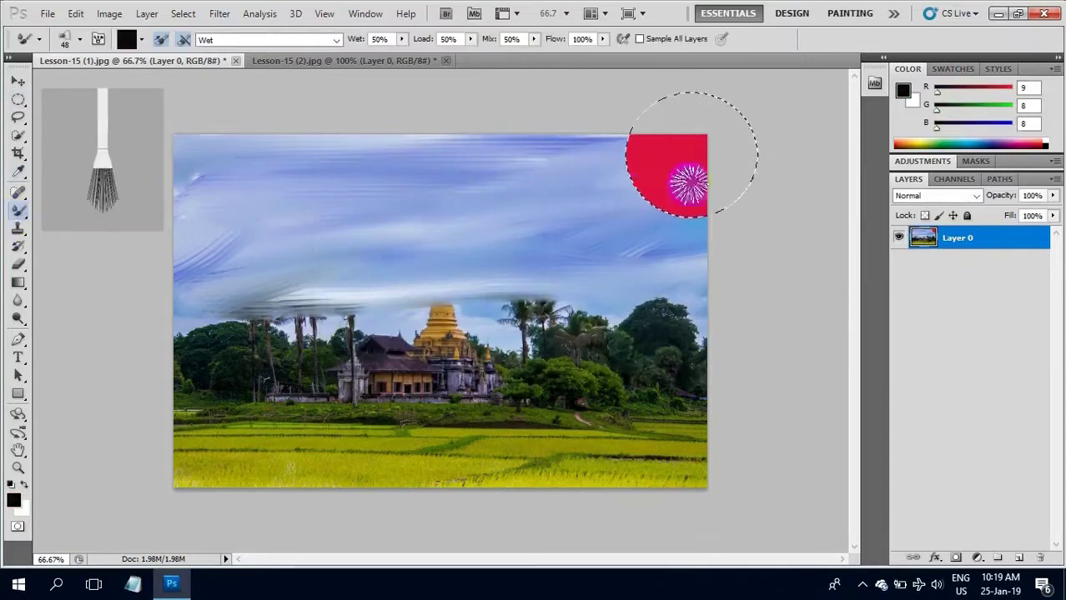
{"action": "mouse_move", "coordinate": [688, 184]}
{"action": "left_mouse_down"}
{"action": "mouse_move", "coordinate": [655, 154]}
{"action": "mouse_move", "coordinate": [650, 180]}
{"action": "left_mouse_up"}
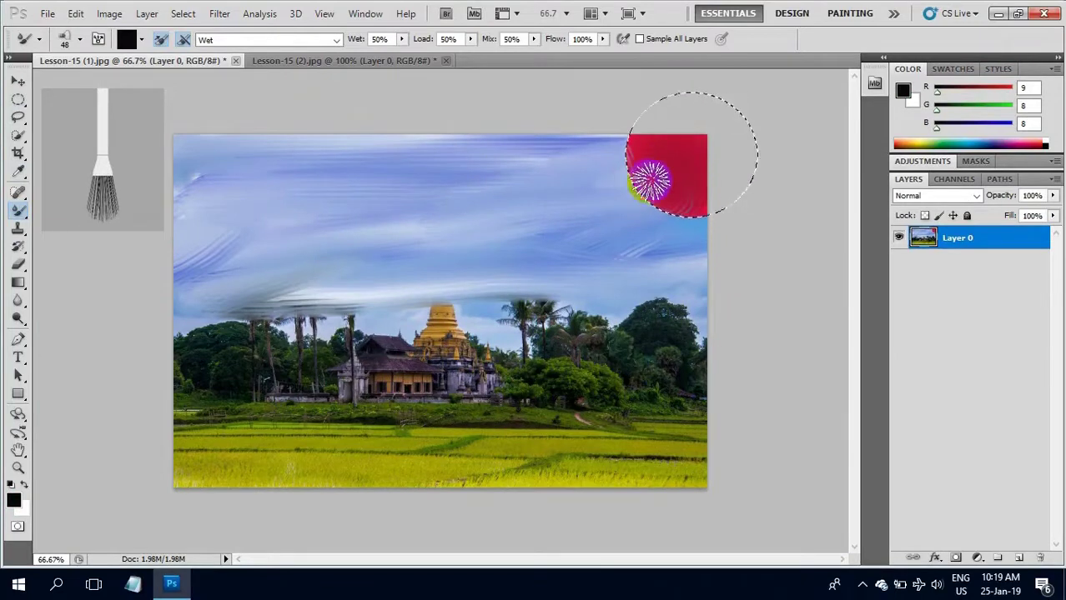
{"action": "mouse_move", "coordinate": [589, 214]}
{"action": "left_mouse_down"}
{"action": "mouse_move", "coordinate": [675, 159]}
{"action": "mouse_move", "coordinate": [630, 196]}
{"action": "mouse_move", "coordinate": [675, 169]}
{"action": "mouse_move", "coordinate": [655, 221]}
{"action": "mouse_move", "coordinate": [685, 205]}
{"action": "mouse_move", "coordinate": [683, 158]}
{"action": "mouse_move", "coordinate": [623, 181]}
{"action": "mouse_move", "coordinate": [675, 177]}
{"action": "mouse_move", "coordinate": [609, 178]}
{"action": "mouse_move", "coordinate": [695, 202]}
{"action": "mouse_move", "coordinate": [685, 173]}
{"action": "mouse_move", "coordinate": [709, 191]}
{"action": "left_mouse_up"}
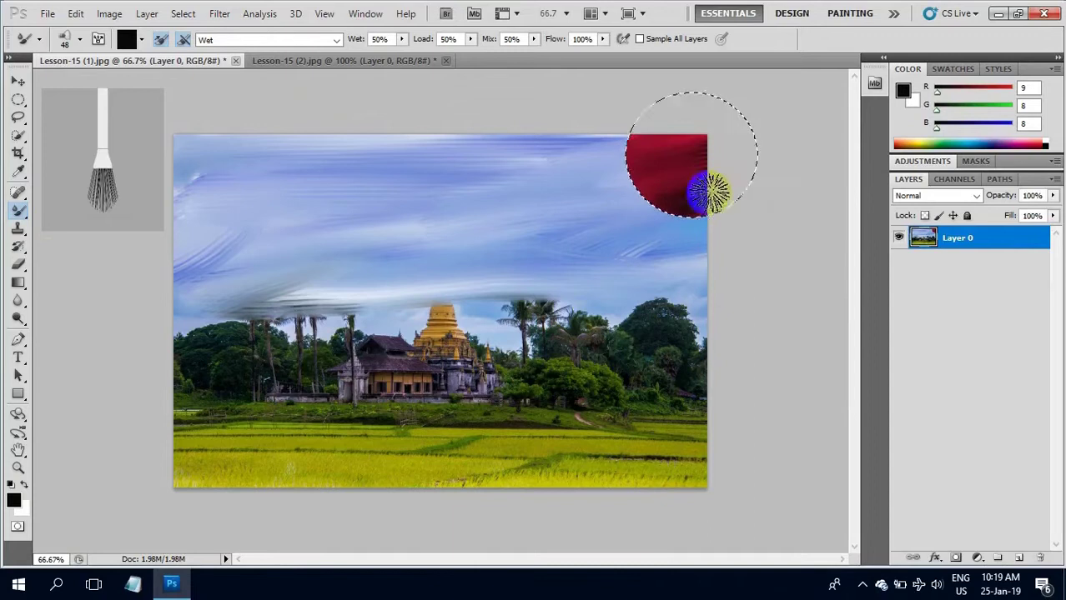
{"action": "key", "text": "ctrl+d"}
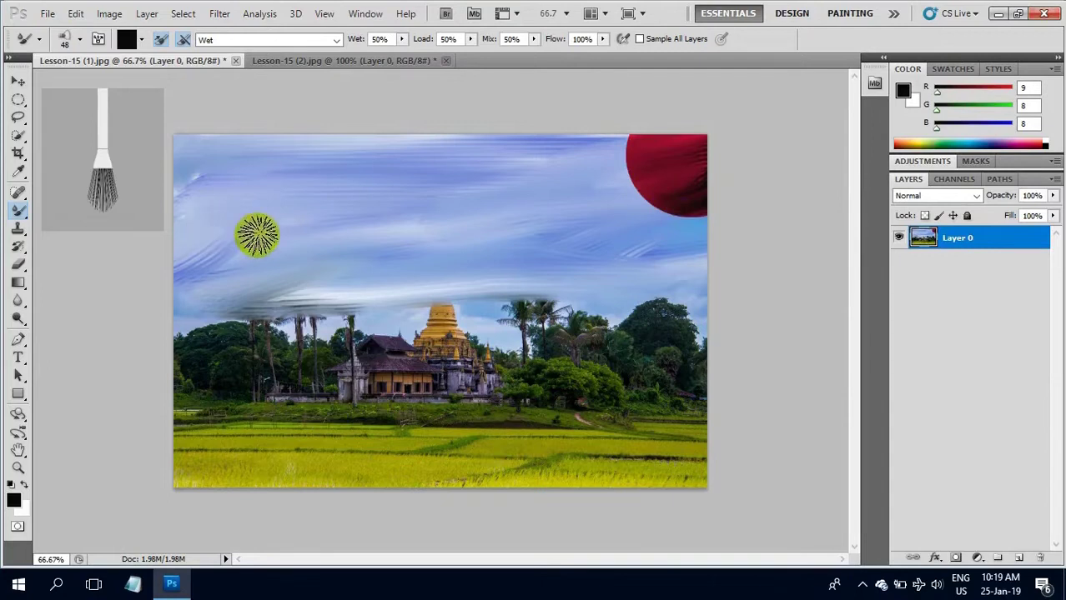
{"action": "left_click", "coordinate": [18, 246]}
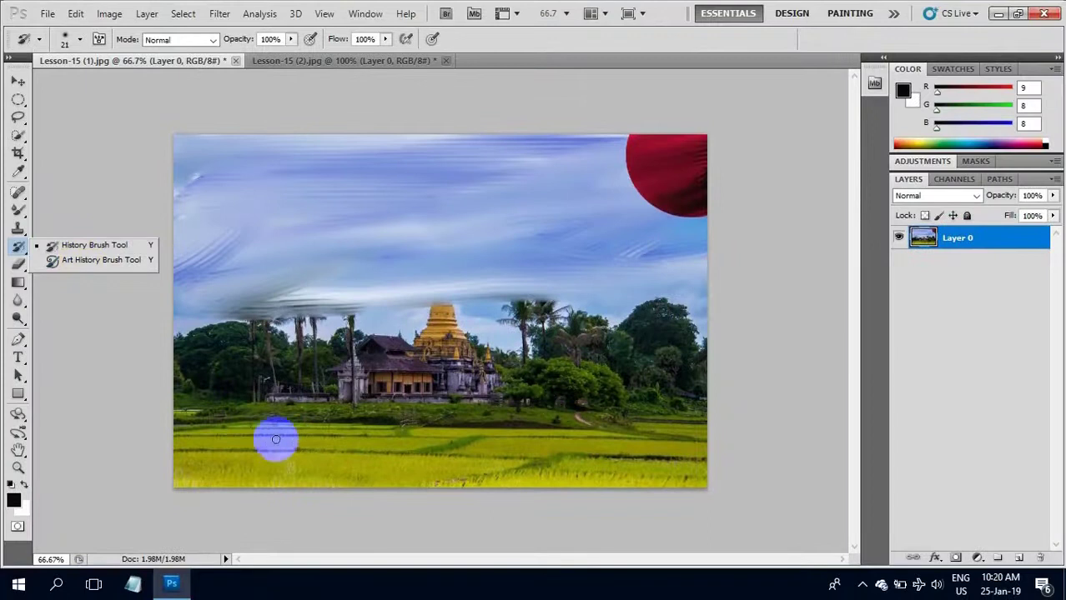
Step: Switch to the Art History Brush and set it to 53 px with low opacity
{"action": "left_click", "coordinate": [105, 260]}
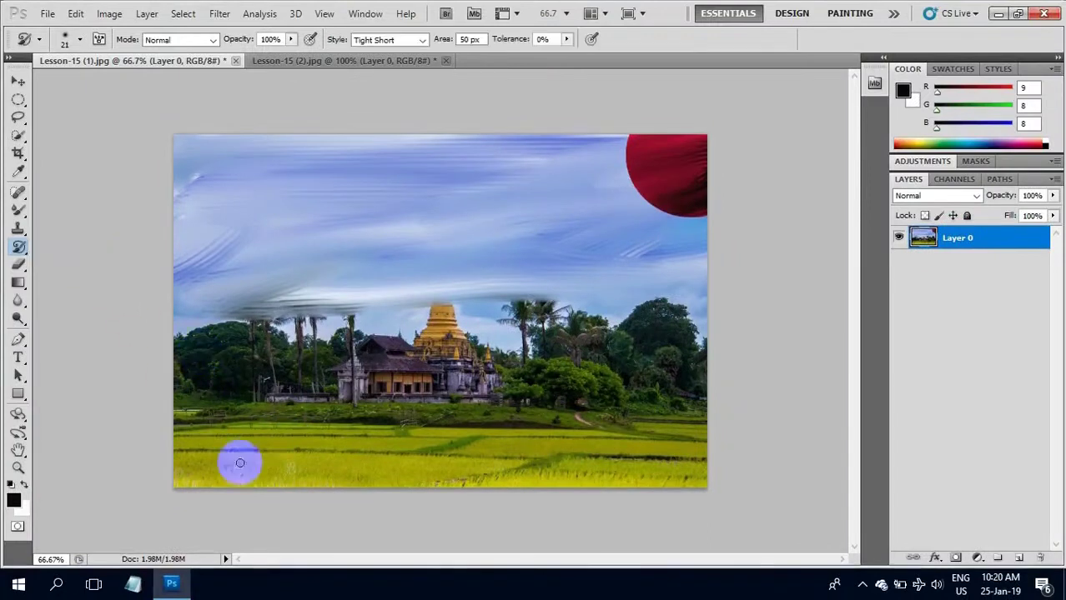
{"action": "left_click_drag", "start_coordinate": [236, 462], "coordinate": [611, 455]}
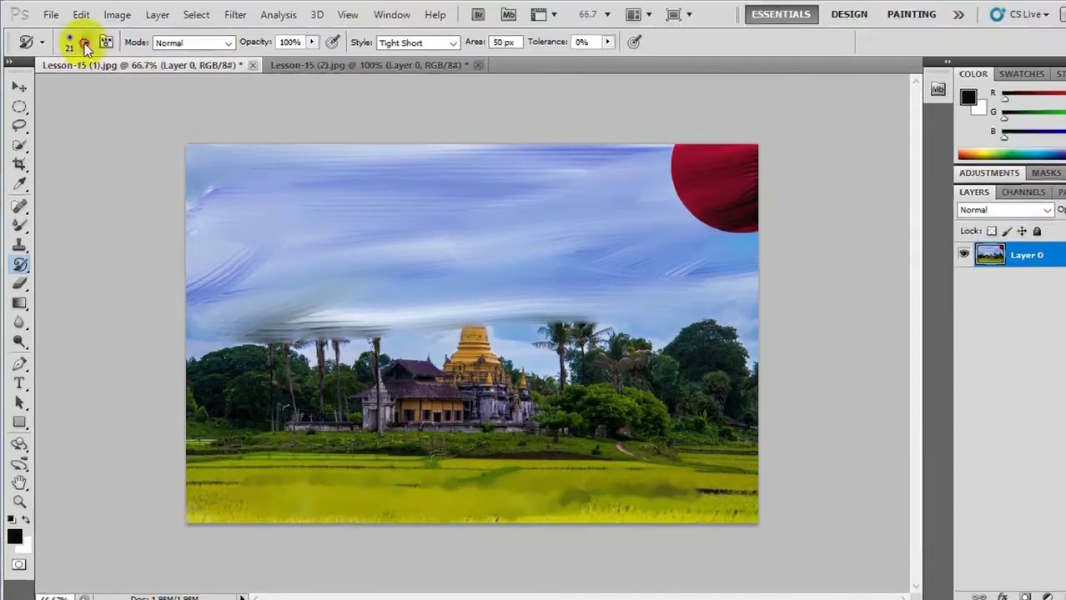
{"action": "left_click", "coordinate": [79, 40]}
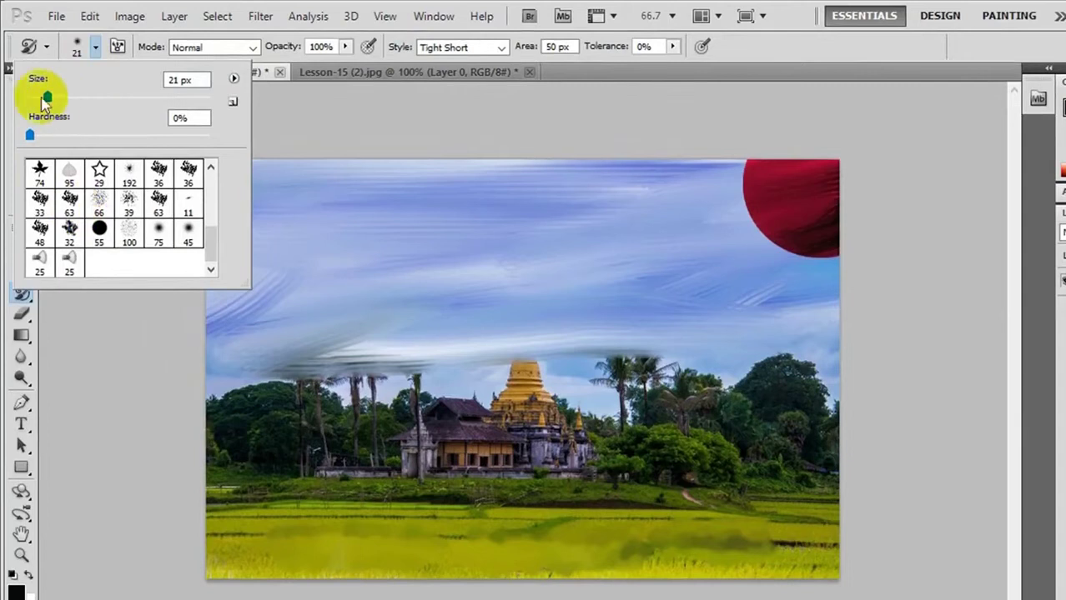
{"action": "left_click_drag", "start_coordinate": [50, 96], "coordinate": [75, 96]}
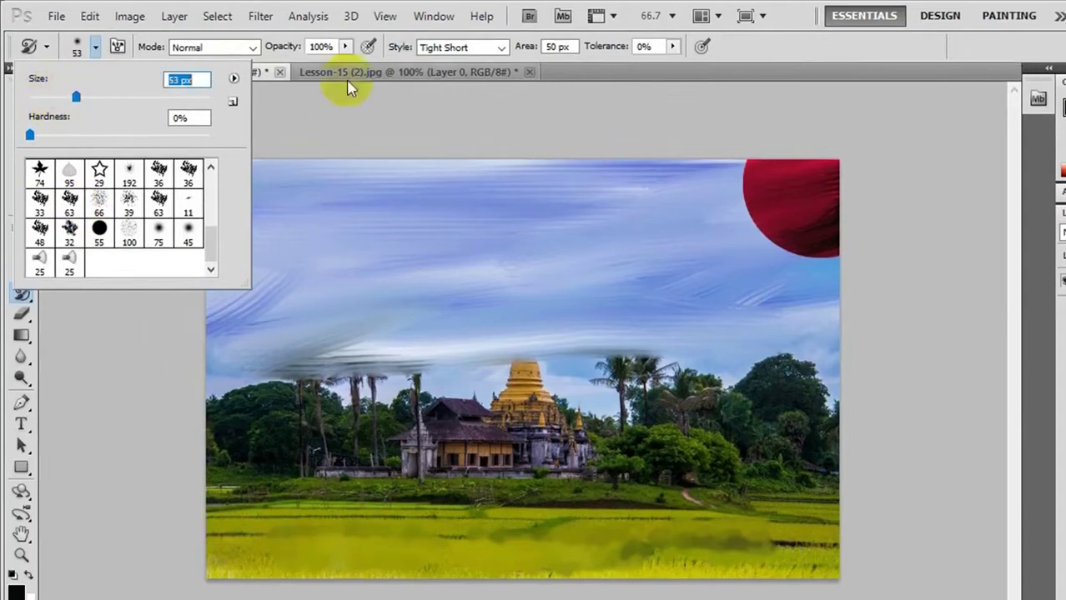
{"action": "left_click", "coordinate": [346, 47]}
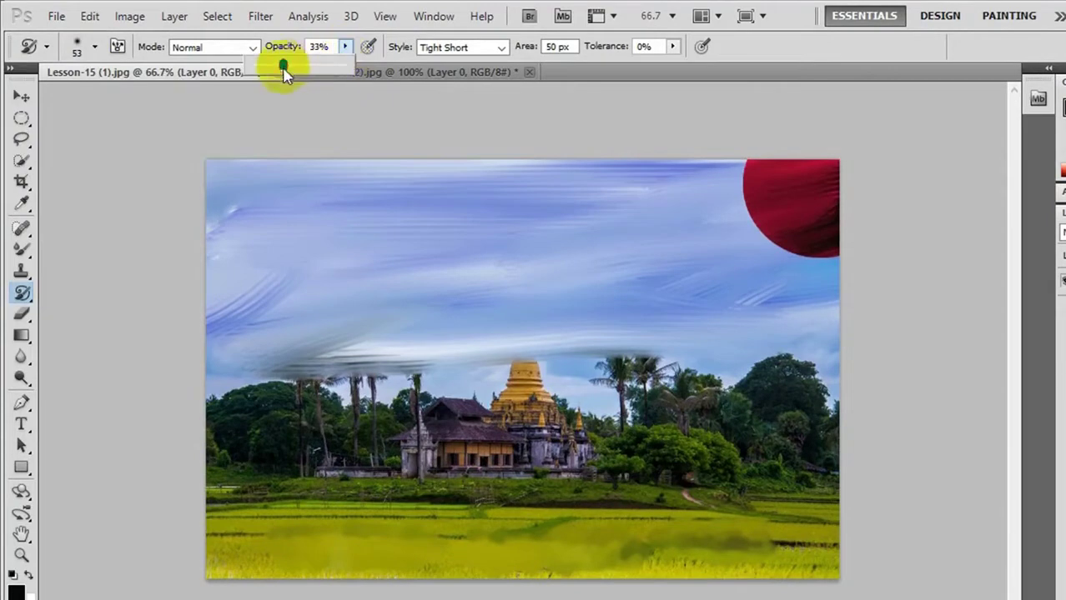
{"action": "left_click_drag", "start_coordinate": [284, 74], "coordinate": [286, 352]}
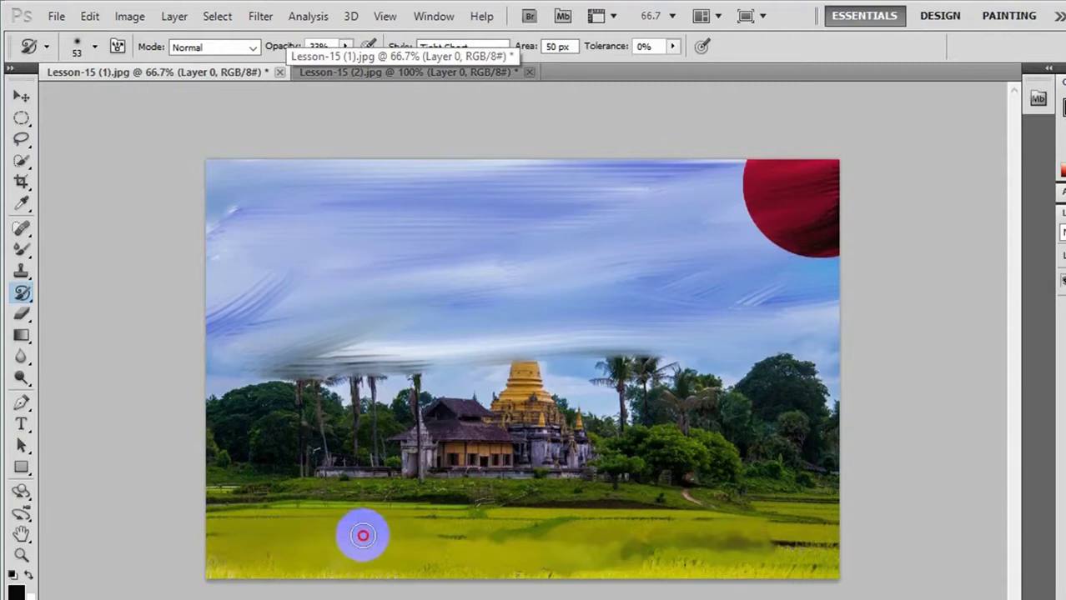
Step: Smear the bottom grass, right-side trees and left palms into painterly strokes
{"action": "left_click_drag", "start_coordinate": [363, 535], "coordinate": [887, 554]}
{"action": "mouse_move", "coordinate": [488, 571]}
{"action": "left_mouse_down"}
{"action": "mouse_move", "coordinate": [820, 531]}
{"action": "mouse_move", "coordinate": [218, 560]}
{"action": "mouse_move", "coordinate": [829, 572]}
{"action": "left_mouse_up"}
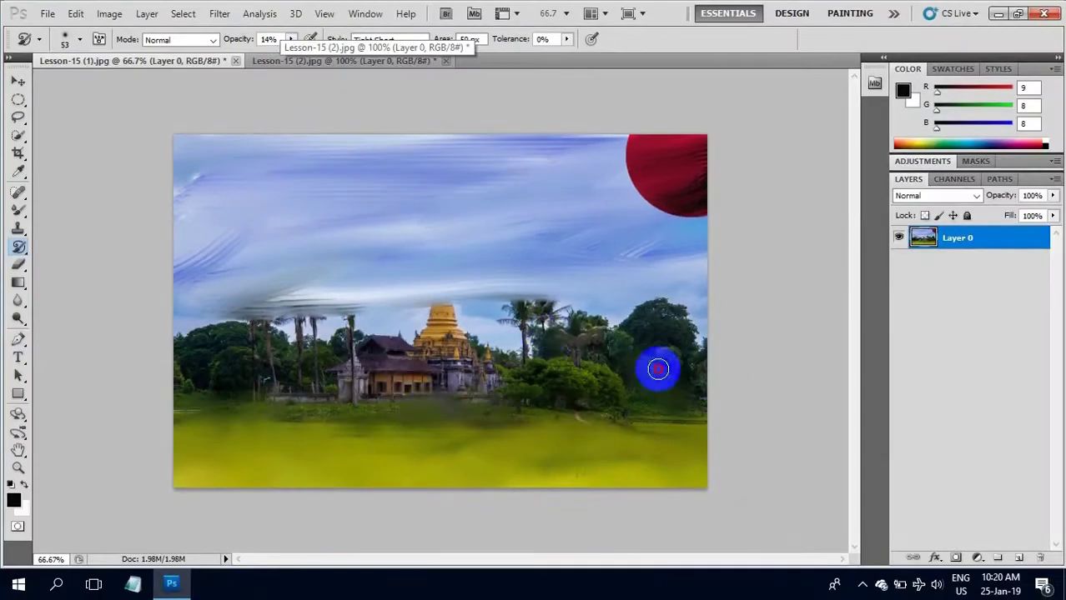
{"action": "mouse_move", "coordinate": [658, 369]}
{"action": "left_mouse_down"}
{"action": "mouse_move", "coordinate": [547, 336]}
{"action": "mouse_move", "coordinate": [410, 373]}
{"action": "mouse_move", "coordinate": [518, 354]}
{"action": "left_mouse_up"}
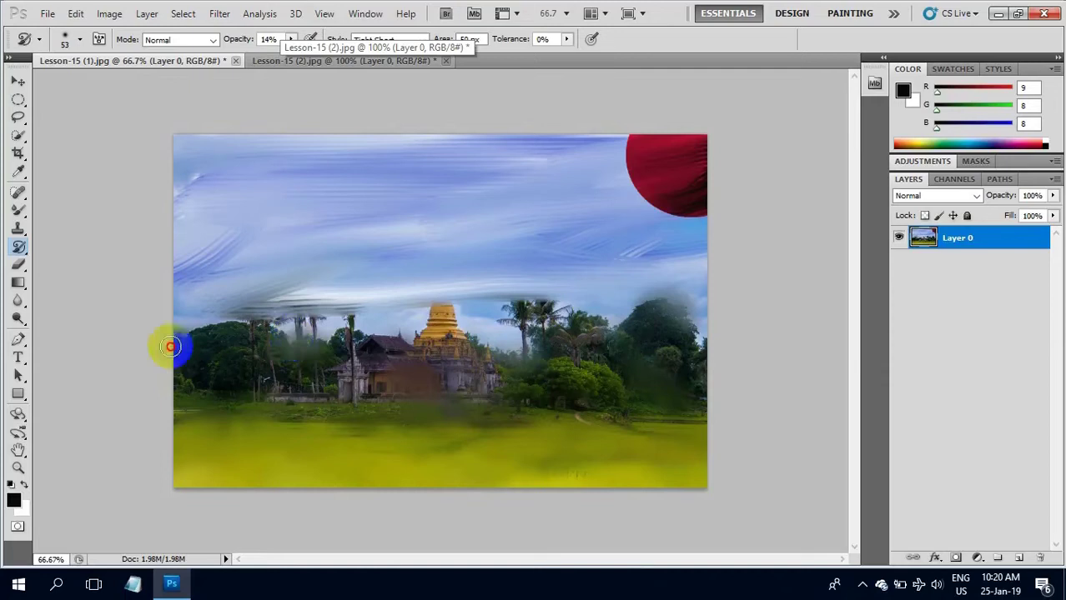
{"action": "mouse_move", "coordinate": [510, 338]}
{"action": "left_mouse_down"}
{"action": "mouse_move", "coordinate": [667, 326]}
{"action": "mouse_move", "coordinate": [683, 357]}
{"action": "mouse_move", "coordinate": [545, 390]}
{"action": "mouse_move", "coordinate": [269, 316]}
{"action": "mouse_move", "coordinate": [519, 312]}
{"action": "left_mouse_up"}
{"action": "mouse_move", "coordinate": [383, 350]}
{"action": "left_mouse_down"}
{"action": "mouse_move", "coordinate": [434, 360]}
{"action": "mouse_move", "coordinate": [228, 335]}
{"action": "left_mouse_up"}
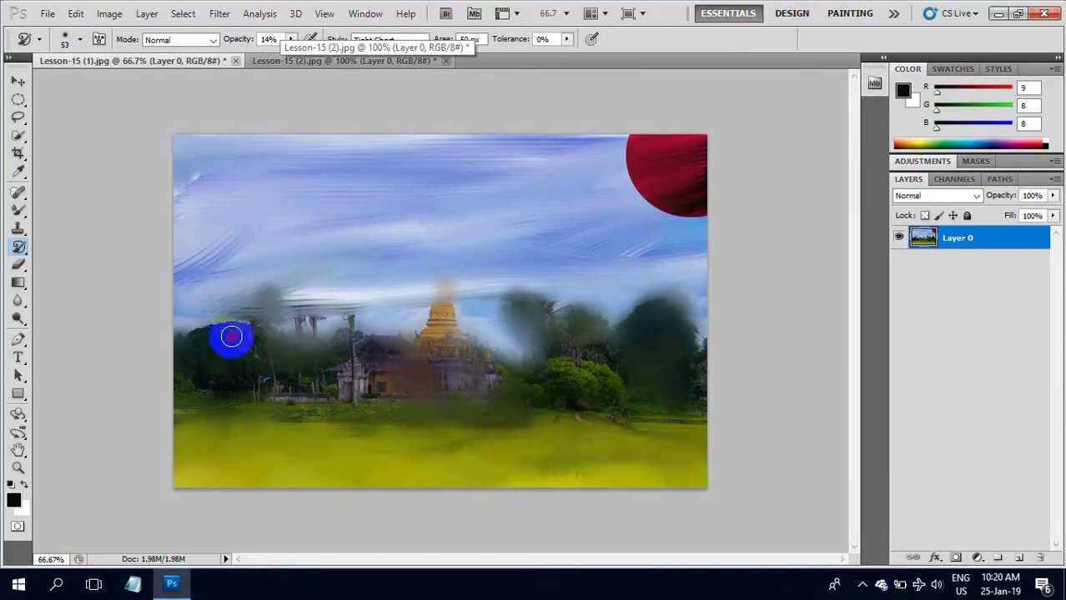
Step: Repaint the sky and the area around the temple and spire with faint smeared strokes
{"action": "mouse_move", "coordinate": [434, 171]}
{"action": "left_mouse_down"}
{"action": "mouse_move", "coordinate": [185, 167]}
{"action": "mouse_move", "coordinate": [517, 162]}
{"action": "mouse_move", "coordinate": [585, 285]}
{"action": "mouse_move", "coordinate": [363, 274]}
{"action": "mouse_move", "coordinate": [505, 393]}
{"action": "mouse_move", "coordinate": [349, 316]}
{"action": "mouse_move", "coordinate": [518, 288]}
{"action": "mouse_move", "coordinate": [430, 376]}
{"action": "mouse_move", "coordinate": [659, 400]}
{"action": "mouse_move", "coordinate": [488, 436]}
{"action": "mouse_move", "coordinate": [283, 409]}
{"action": "left_mouse_up"}
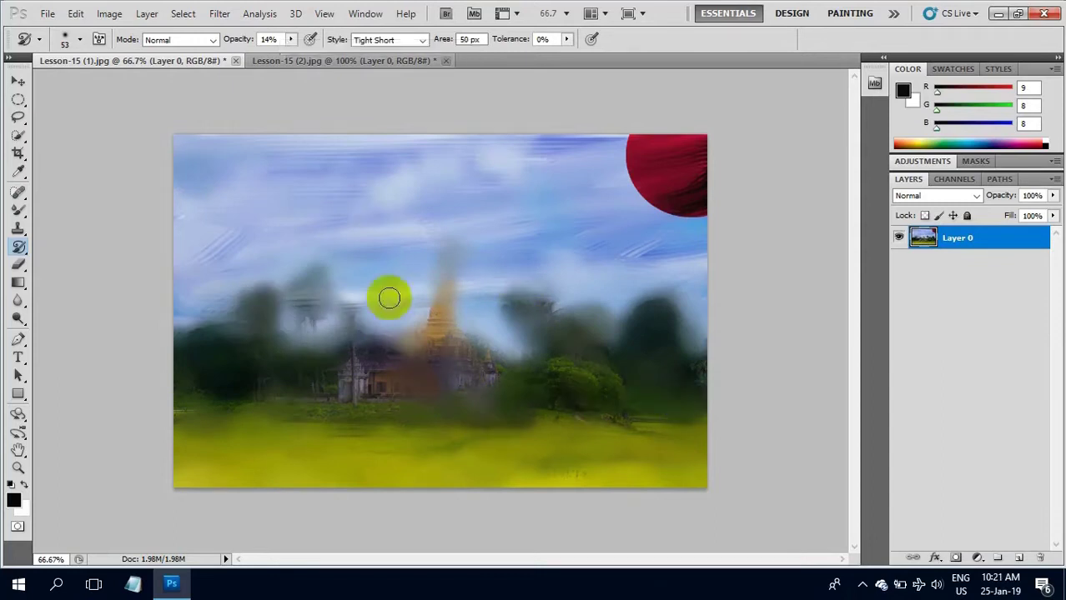
{"action": "left_click_drag", "start_coordinate": [447, 251], "coordinate": [417, 331]}
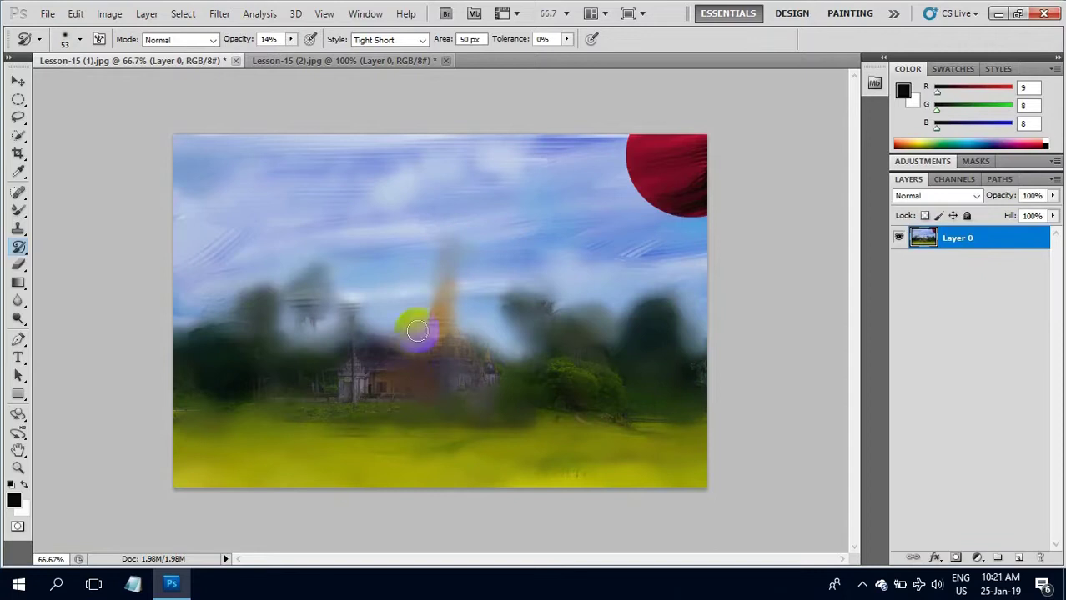
{"action": "mouse_move", "coordinate": [407, 372]}
{"action": "left_mouse_down"}
{"action": "mouse_move", "coordinate": [416, 305]}
{"action": "mouse_move", "coordinate": [502, 405]}
{"action": "mouse_move", "coordinate": [449, 282]}
{"action": "mouse_move", "coordinate": [492, 257]}
{"action": "left_mouse_up"}
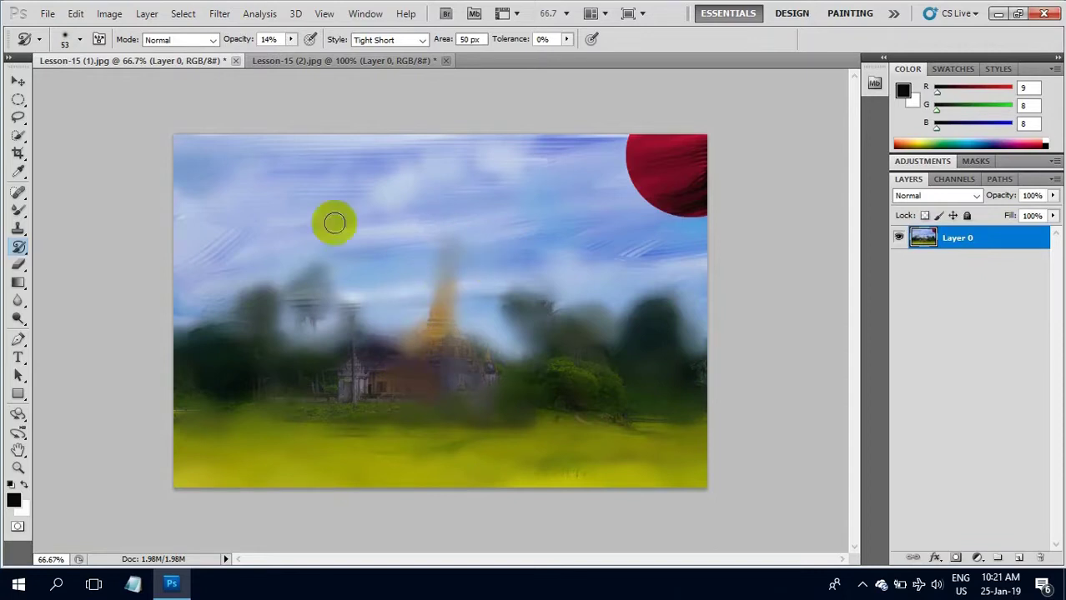
{"action": "mouse_move", "coordinate": [379, 285]}
{"action": "left_mouse_down"}
{"action": "mouse_move", "coordinate": [400, 399]}
{"action": "mouse_move", "coordinate": [329, 433]}
{"action": "mouse_move", "coordinate": [430, 326]}
{"action": "mouse_move", "coordinate": [271, 362]}
{"action": "mouse_move", "coordinate": [427, 346]}
{"action": "mouse_move", "coordinate": [428, 359]}
{"action": "left_mouse_up"}
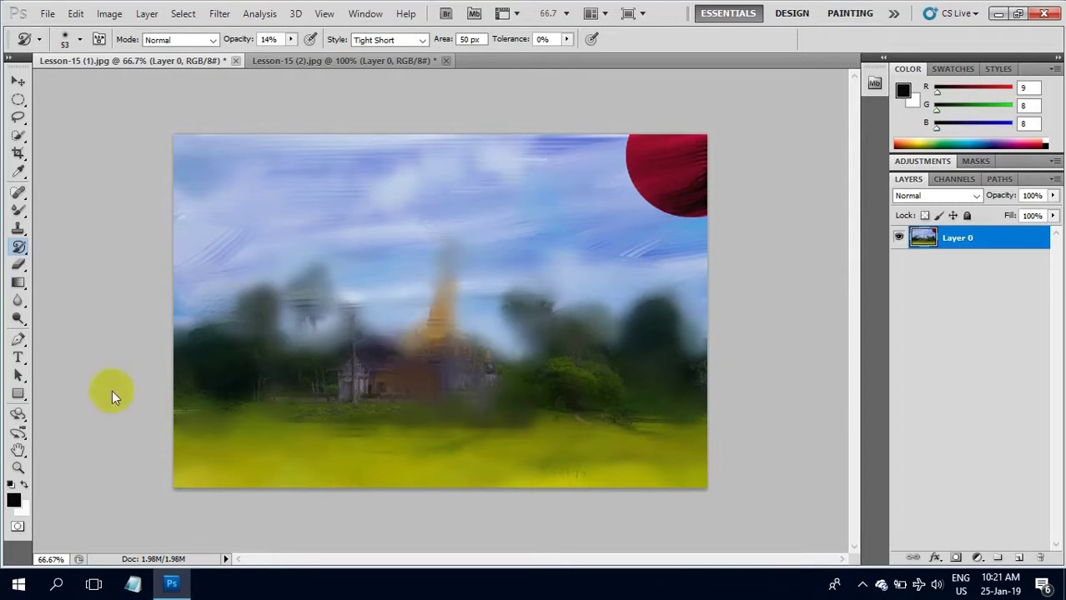
{"action": "left_click", "coordinate": [24, 259]}
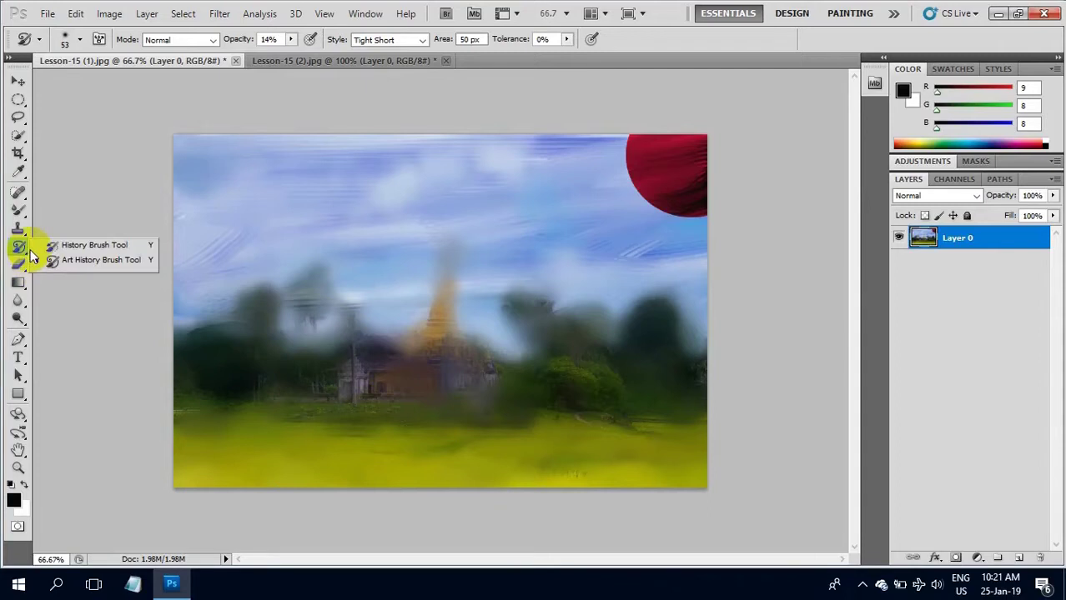
Step: Switch to the History Brush at 54 px and restore the temple spire's sharp detail
{"action": "left_click", "coordinate": [112, 246]}
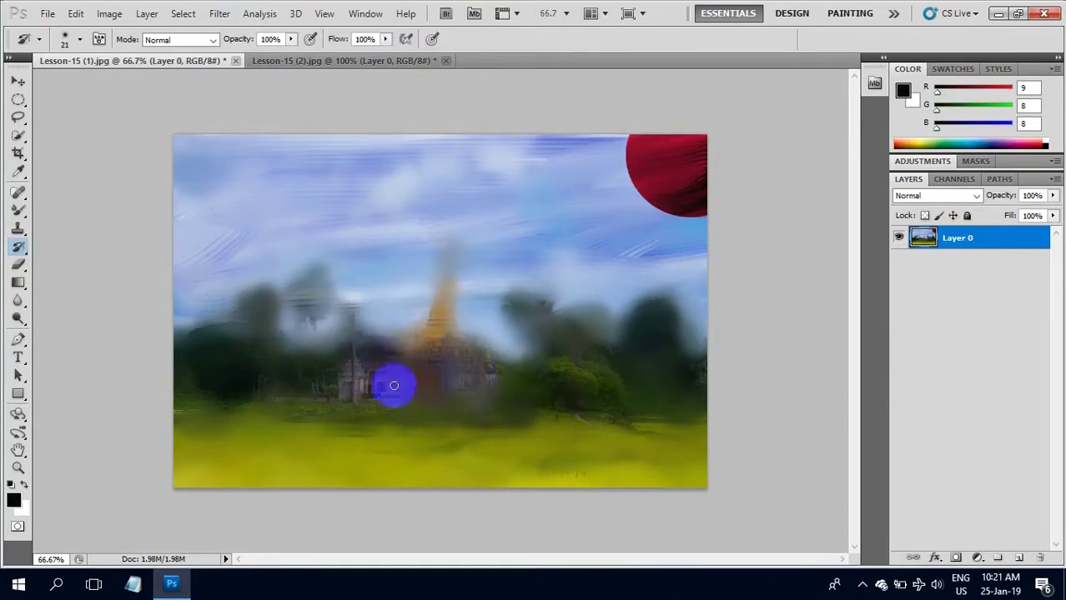
{"action": "left_click", "coordinate": [445, 390]}
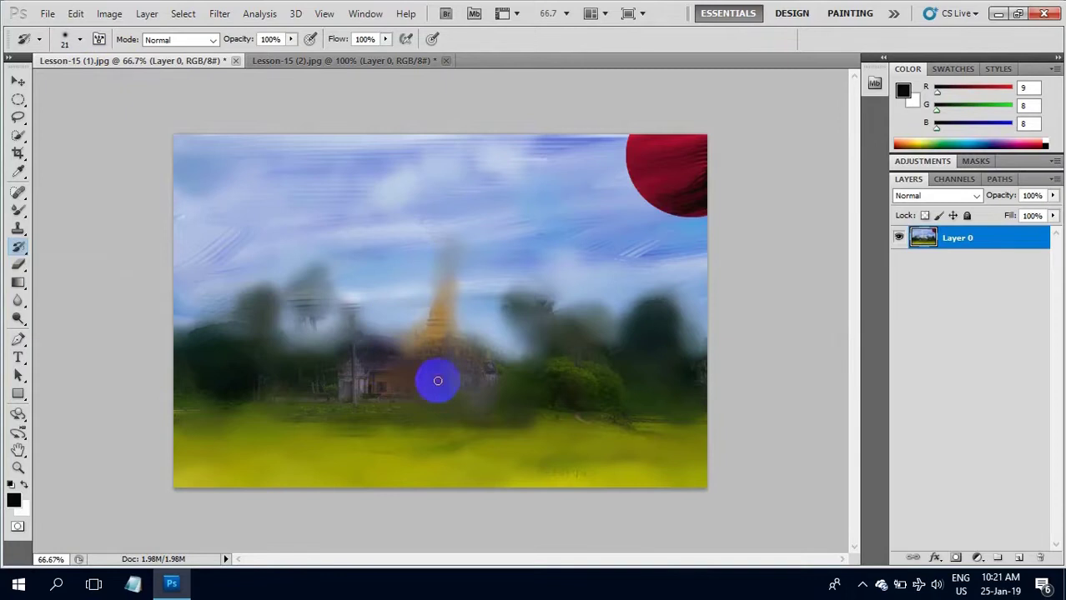
{"action": "left_click_drag", "start_coordinate": [438, 381], "coordinate": [441, 328]}
{"action": "left_click_drag", "start_coordinate": [450, 286], "coordinate": [435, 349]}
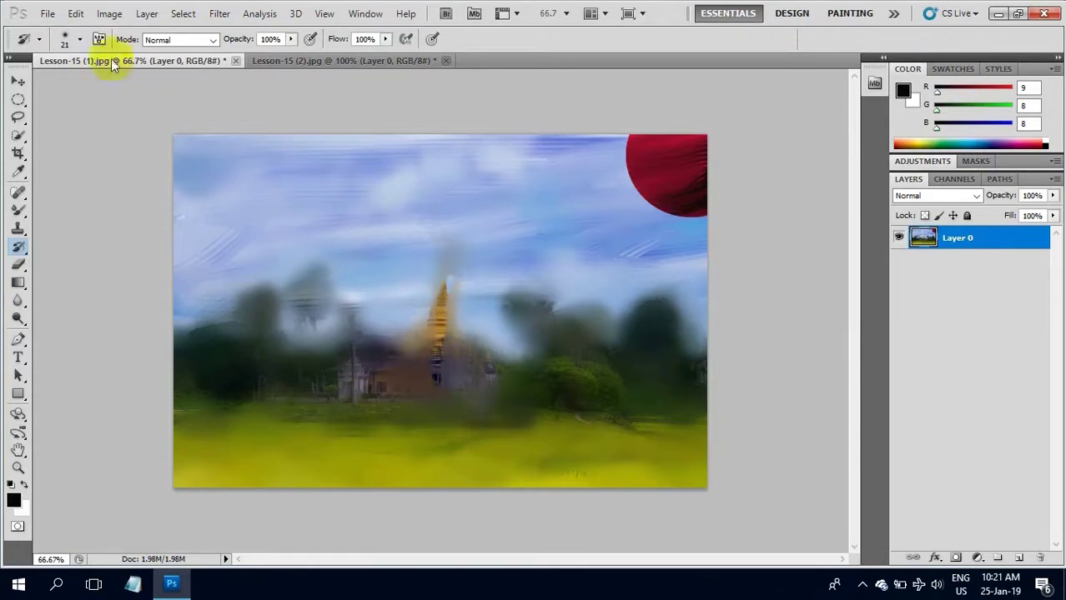
{"action": "left_click", "coordinate": [80, 41]}
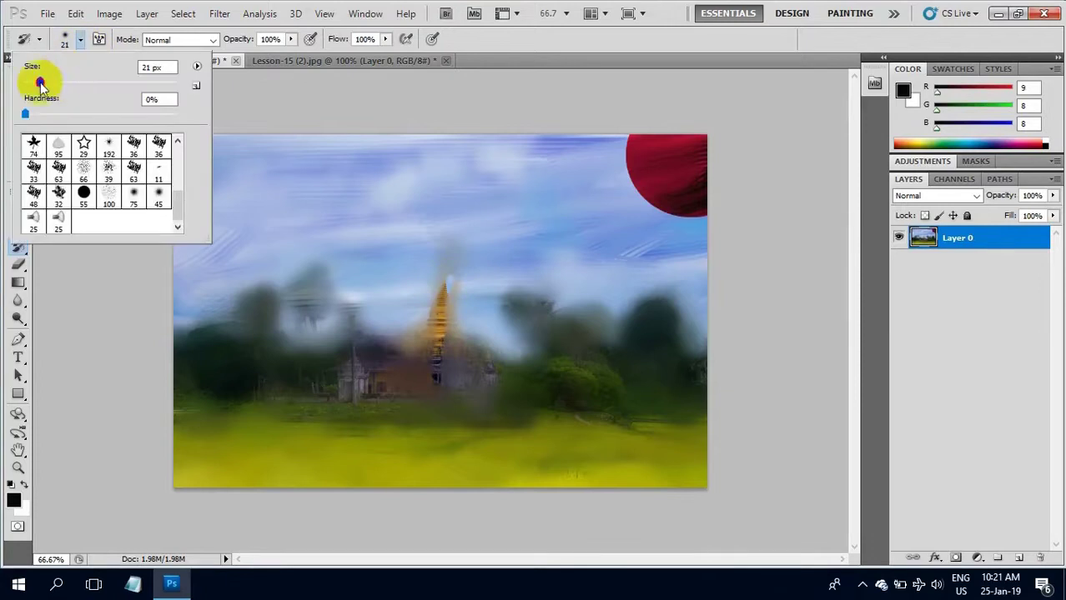
{"action": "left_click", "coordinate": [389, 377]}
{"action": "left_click_drag", "start_coordinate": [389, 380], "coordinate": [433, 319]}
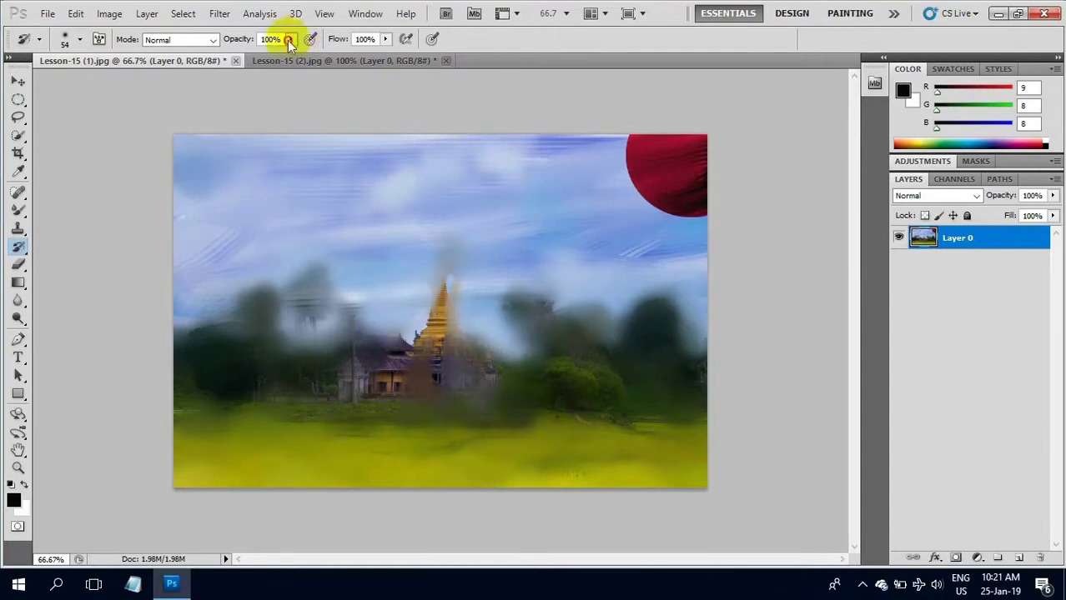
Step: At about 52% opacity, restore the house, spire and the temple's right side and base
{"action": "mouse_move", "coordinate": [292, 60]}
{"action": "left_mouse_down"}
{"action": "mouse_move", "coordinate": [243, 62]}
{"action": "mouse_move", "coordinate": [257, 63]}
{"action": "left_mouse_up"}
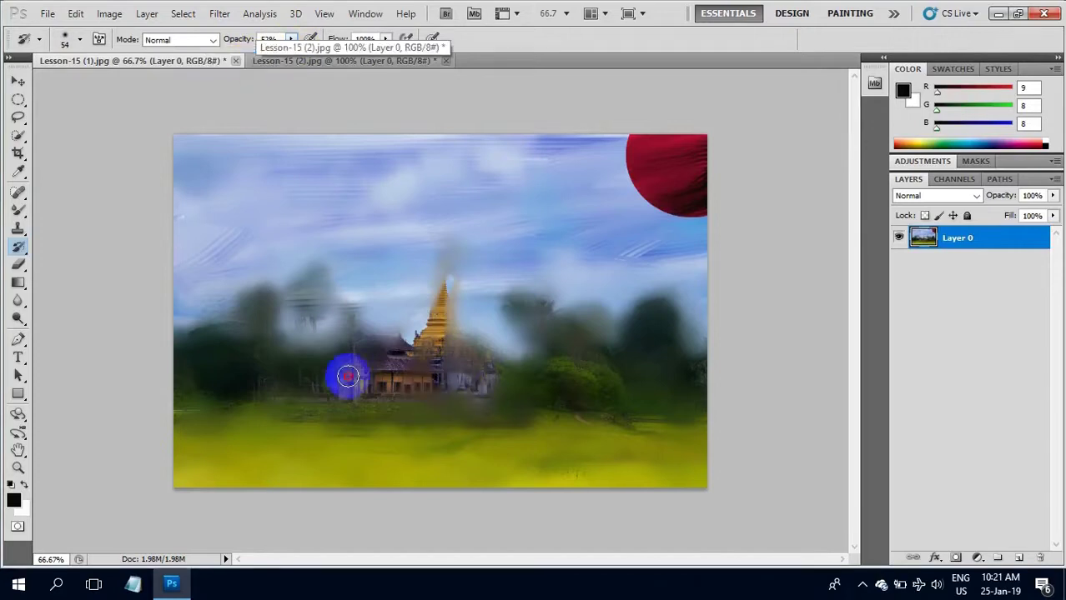
{"action": "mouse_move", "coordinate": [348, 376]}
{"action": "left_mouse_down"}
{"action": "mouse_move", "coordinate": [333, 362]}
{"action": "mouse_move", "coordinate": [436, 317]}
{"action": "mouse_move", "coordinate": [427, 262]}
{"action": "mouse_move", "coordinate": [453, 332]}
{"action": "mouse_move", "coordinate": [444, 280]}
{"action": "left_mouse_up"}
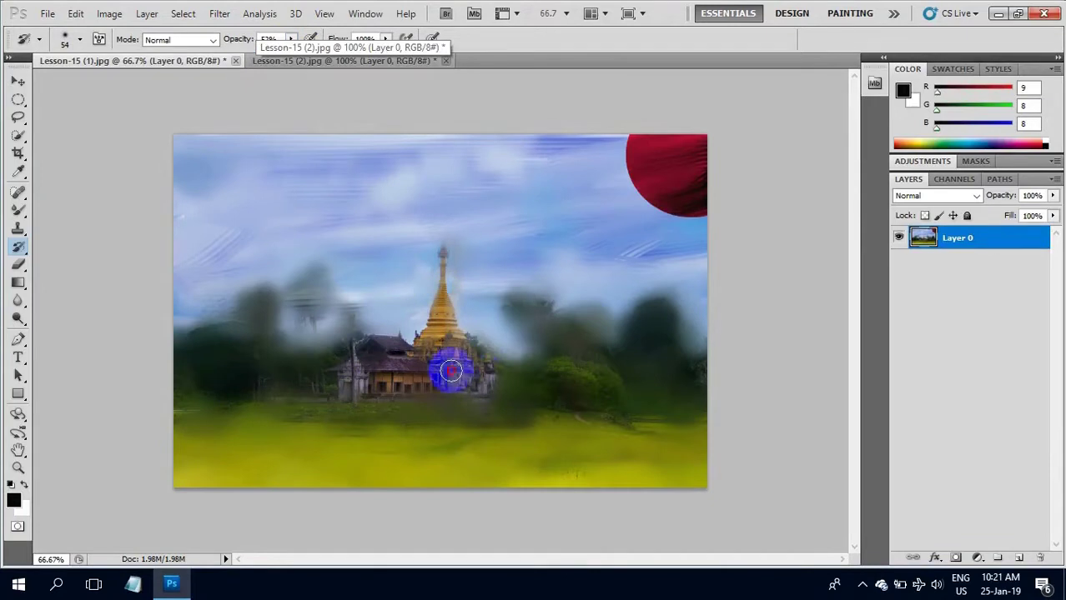
{"action": "left_click_drag", "start_coordinate": [457, 342], "coordinate": [440, 265]}
{"action": "mouse_move", "coordinate": [464, 358]}
{"action": "left_mouse_down"}
{"action": "mouse_move", "coordinate": [375, 351]}
{"action": "mouse_move", "coordinate": [479, 385]}
{"action": "left_mouse_up"}
{"action": "mouse_move", "coordinate": [456, 347]}
{"action": "left_mouse_down"}
{"action": "mouse_move", "coordinate": [436, 238]}
{"action": "mouse_move", "coordinate": [434, 325]}
{"action": "mouse_move", "coordinate": [368, 380]}
{"action": "mouse_move", "coordinate": [450, 307]}
{"action": "left_mouse_up"}
{"action": "mouse_move", "coordinate": [496, 371]}
{"action": "left_mouse_down"}
{"action": "mouse_move", "coordinate": [381, 392]}
{"action": "mouse_move", "coordinate": [466, 400]}
{"action": "mouse_move", "coordinate": [435, 281]}
{"action": "mouse_move", "coordinate": [407, 346]}
{"action": "mouse_move", "coordinate": [476, 393]}
{"action": "mouse_move", "coordinate": [469, 306]}
{"action": "mouse_move", "coordinate": [445, 248]}
{"action": "mouse_move", "coordinate": [491, 363]}
{"action": "mouse_move", "coordinate": [400, 365]}
{"action": "left_mouse_up"}
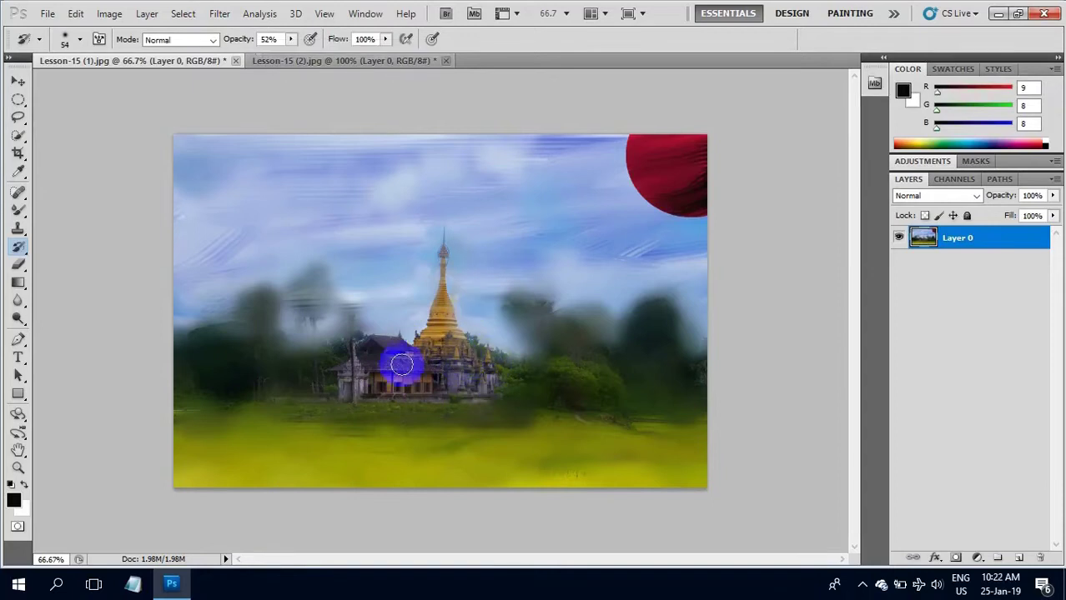
Step: In Lesson-15 (2).jpg, draw a rectangular selection around the eagle's red area
{"action": "left_click", "coordinate": [351, 60]}
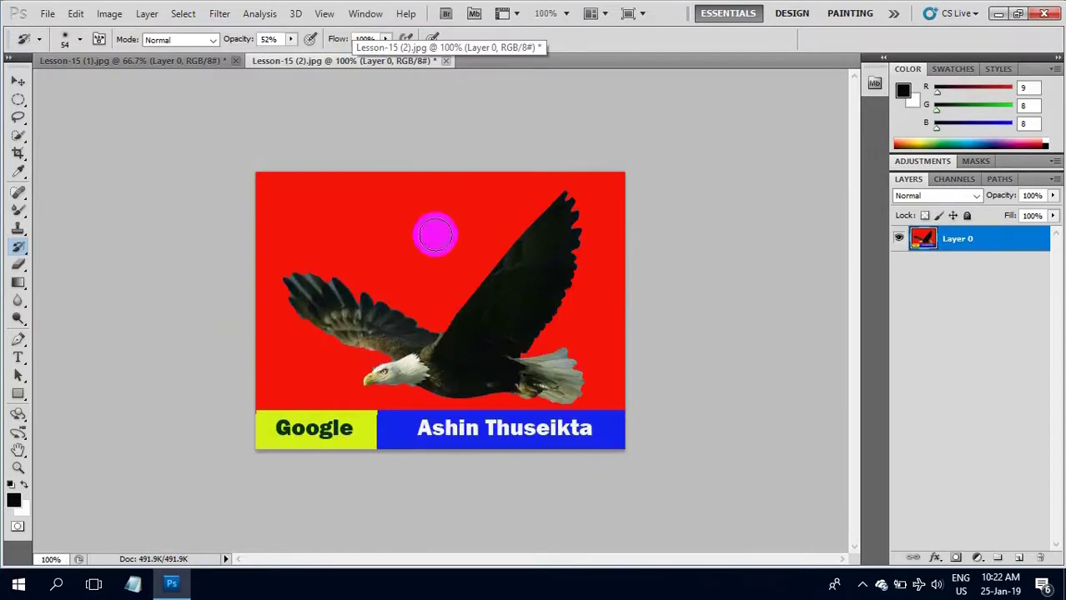
{"action": "left_click", "coordinate": [18, 100]}
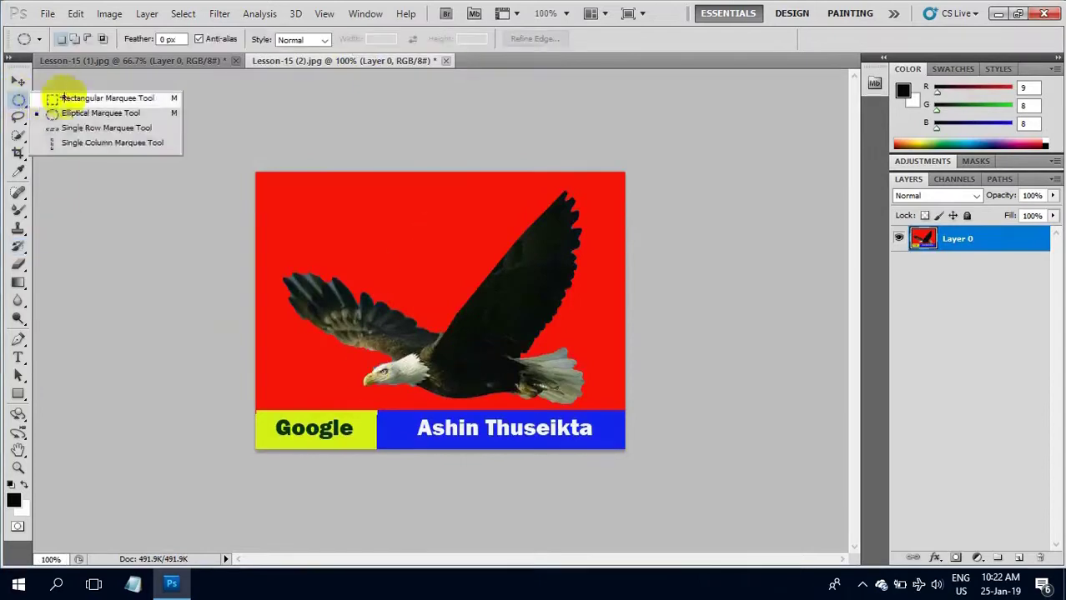
{"action": "left_click", "coordinate": [63, 98]}
{"action": "left_click_drag", "start_coordinate": [257, 175], "coordinate": [573, 393]}
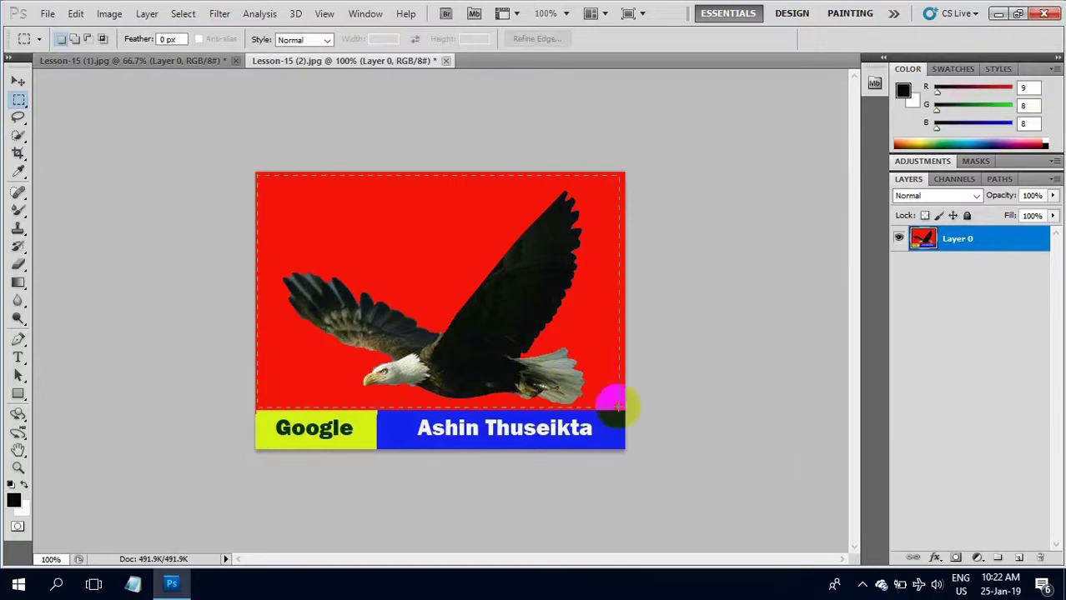
{"action": "left_click_drag", "start_coordinate": [624, 408], "coordinate": [624, 408]}
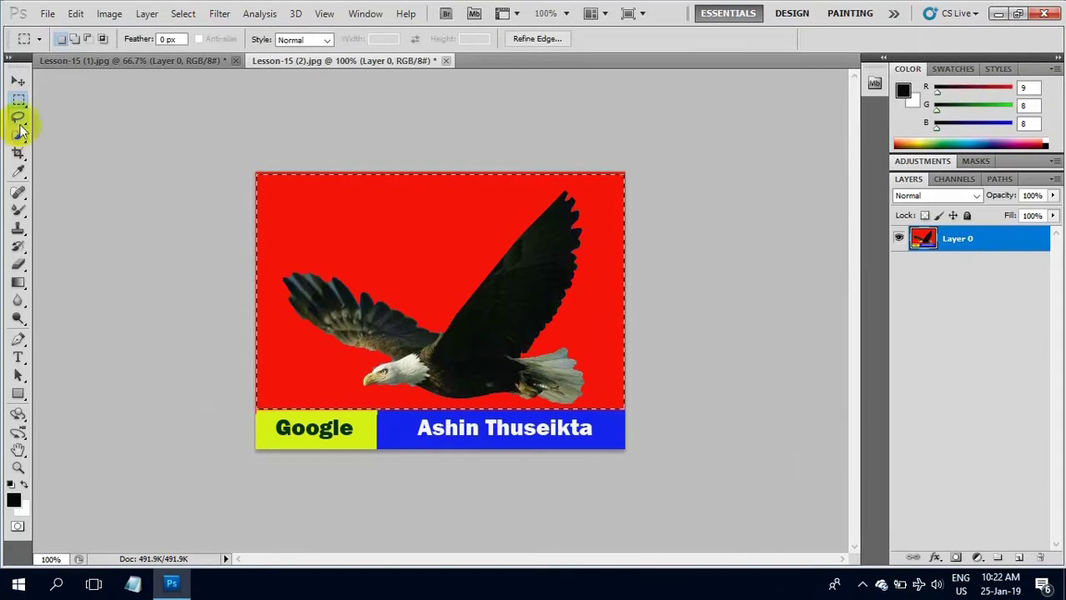
Step: Trim the selection to the eagle with a 61 px Quick Selection brush, then cut it out
{"action": "left_click_drag", "start_coordinate": [20, 144], "coordinate": [85, 138]}
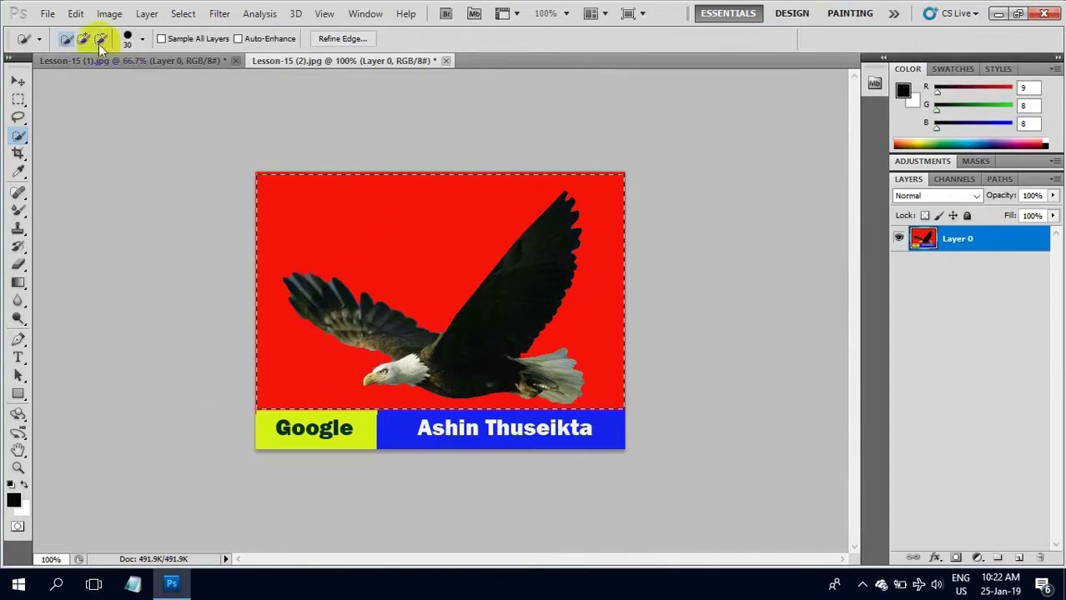
{"action": "left_click", "coordinate": [142, 39]}
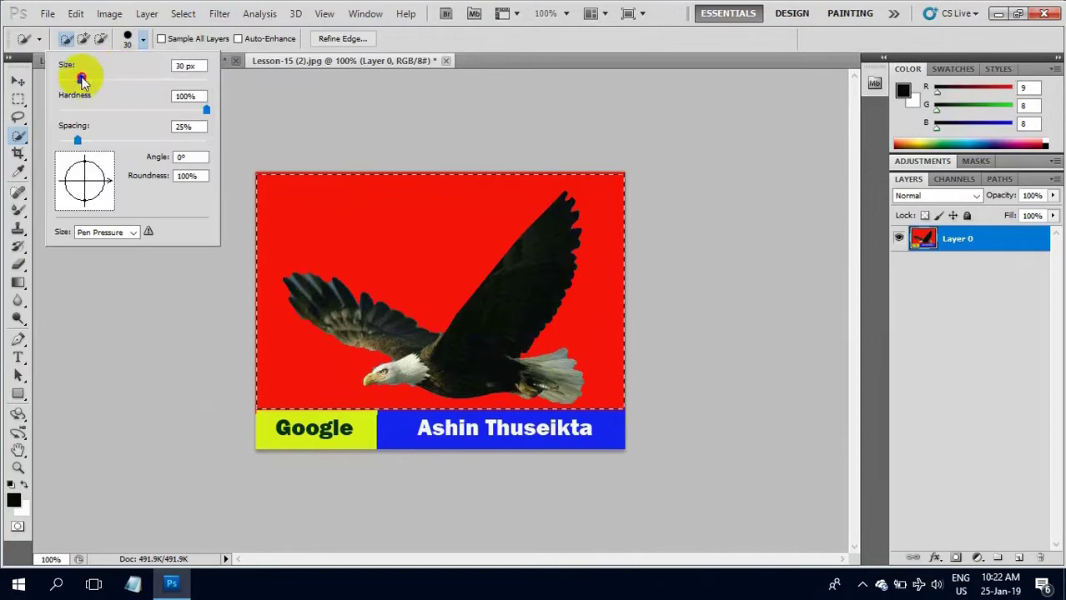
{"action": "left_click_drag", "start_coordinate": [82, 79], "coordinate": [104, 78]}
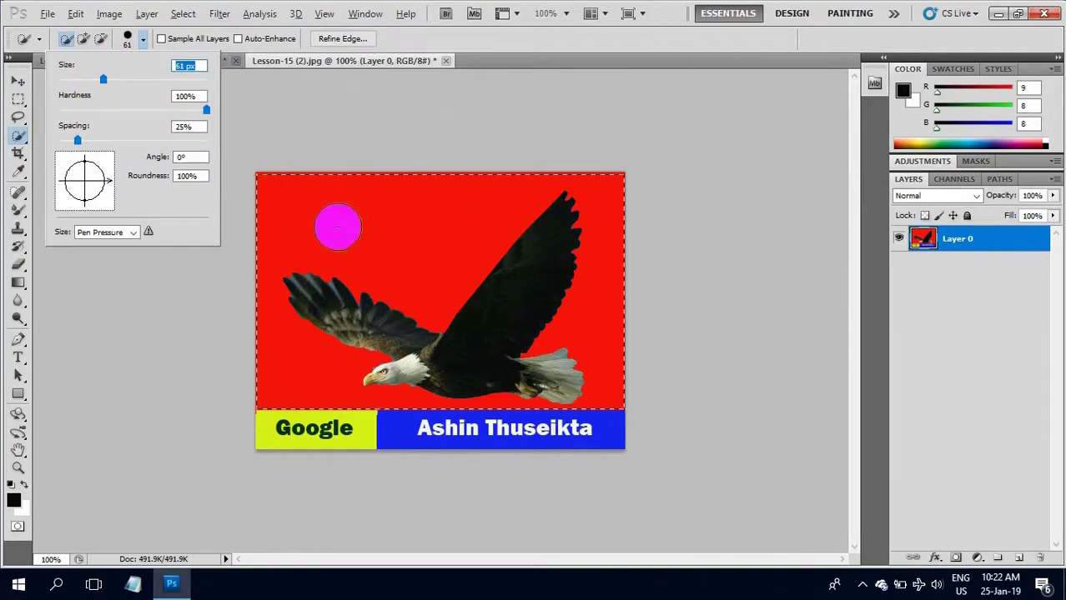
{"action": "key", "text": "alt"}
{"action": "mouse_move", "coordinate": [373, 231]}
{"action": "left_mouse_down"}
{"action": "mouse_move", "coordinate": [309, 298]}
{"action": "mouse_move", "coordinate": [285, 369]}
{"action": "mouse_move", "coordinate": [321, 391]}
{"action": "left_mouse_up"}
{"action": "left_click_drag", "start_coordinate": [599, 326], "coordinate": [599, 333]}
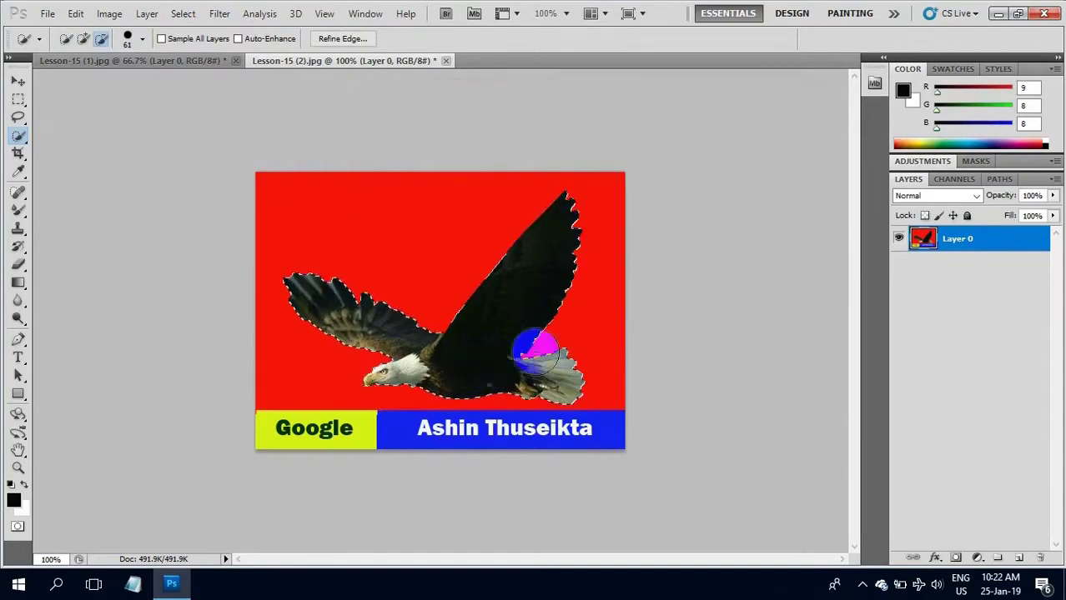
{"action": "key", "text": "ctrl+x"}
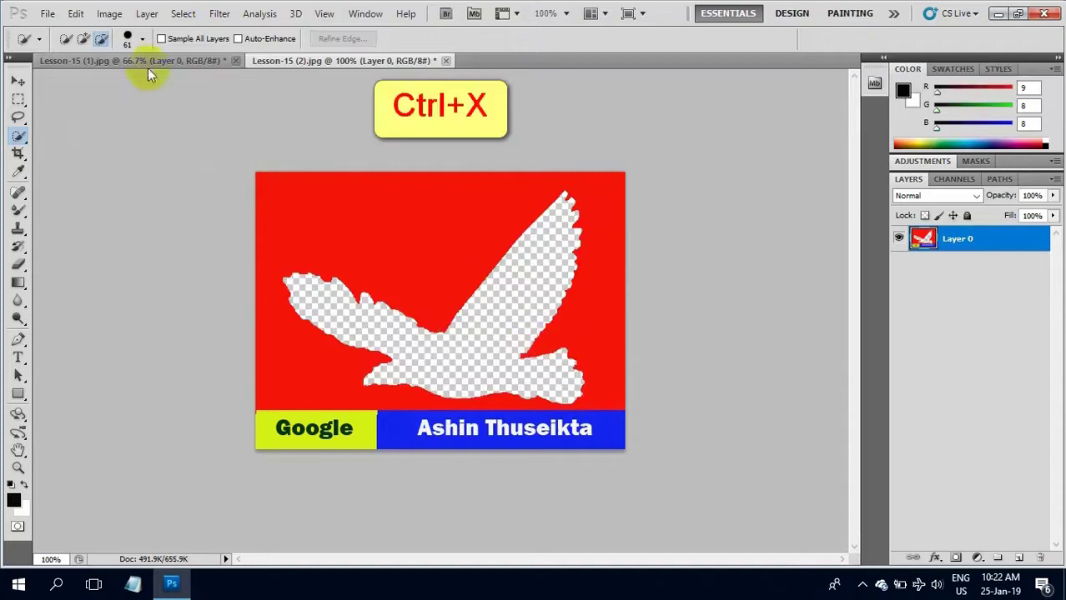
Step: Paste the eagle into Lesson-15 (1).jpg as Layer 1 and move it into the sky above the pagoda
{"action": "left_click", "coordinate": [152, 64]}
{"action": "key", "text": "ctrl+v"}
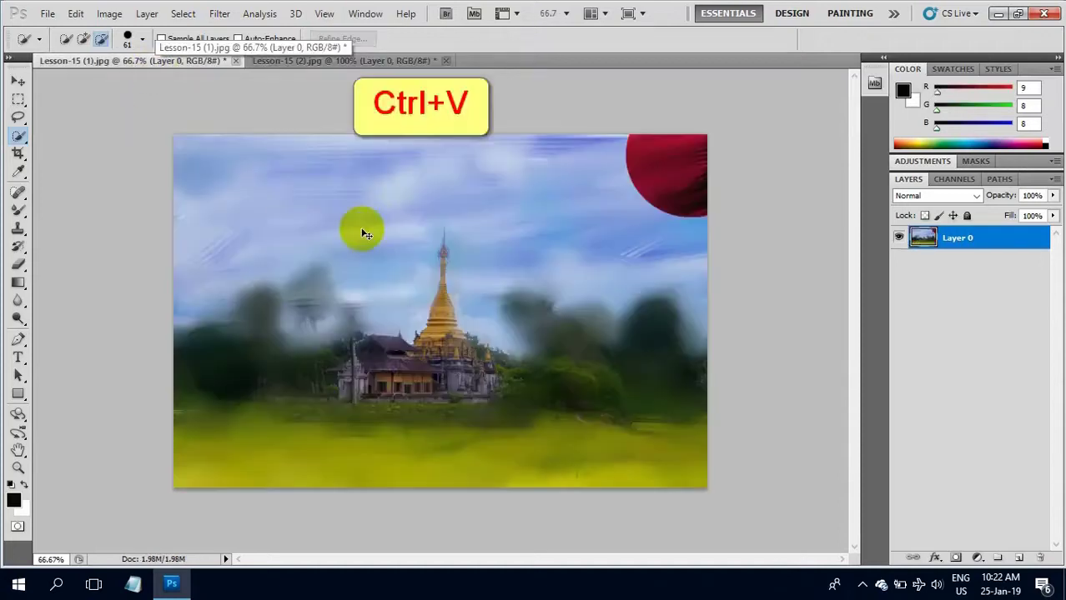
{"action": "left_click", "coordinate": [16, 84]}
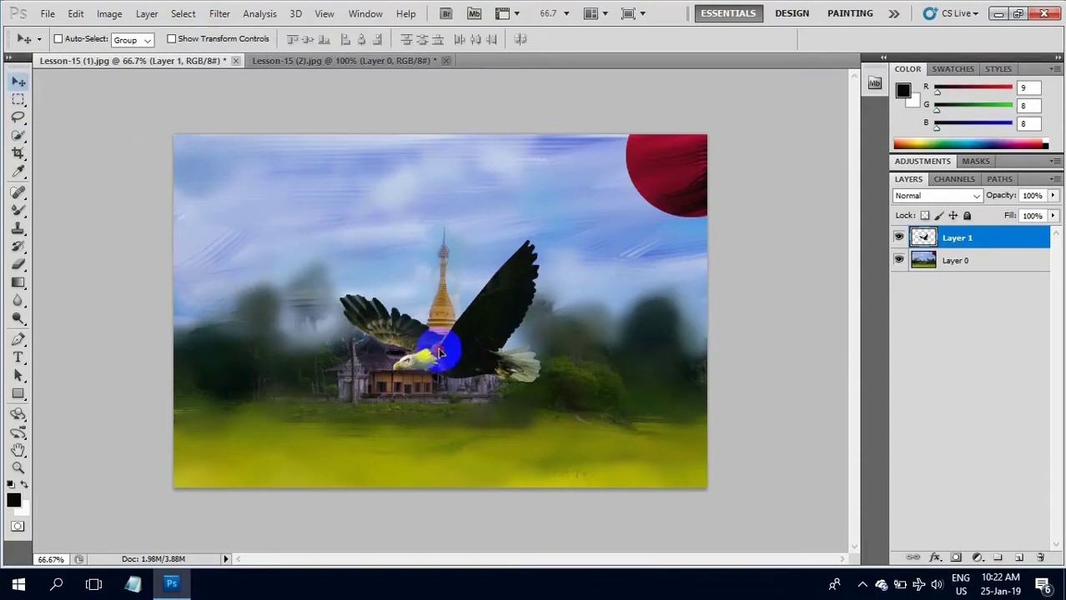
{"action": "left_click_drag", "start_coordinate": [439, 354], "coordinate": [428, 260]}
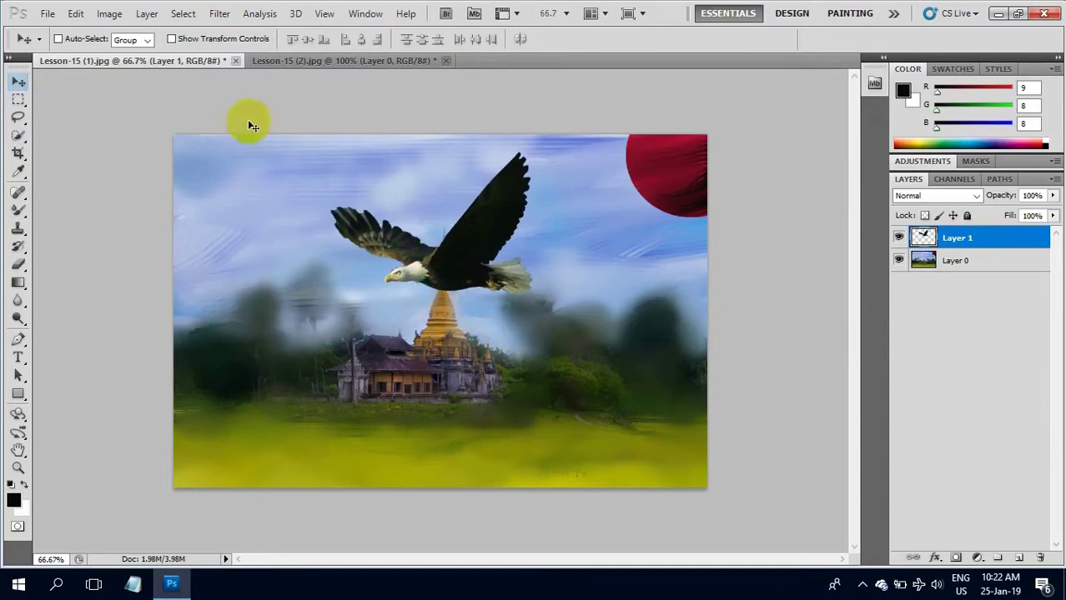
{"action": "left_click", "coordinate": [375, 273]}
{"action": "left_click", "coordinate": [376, 255]}
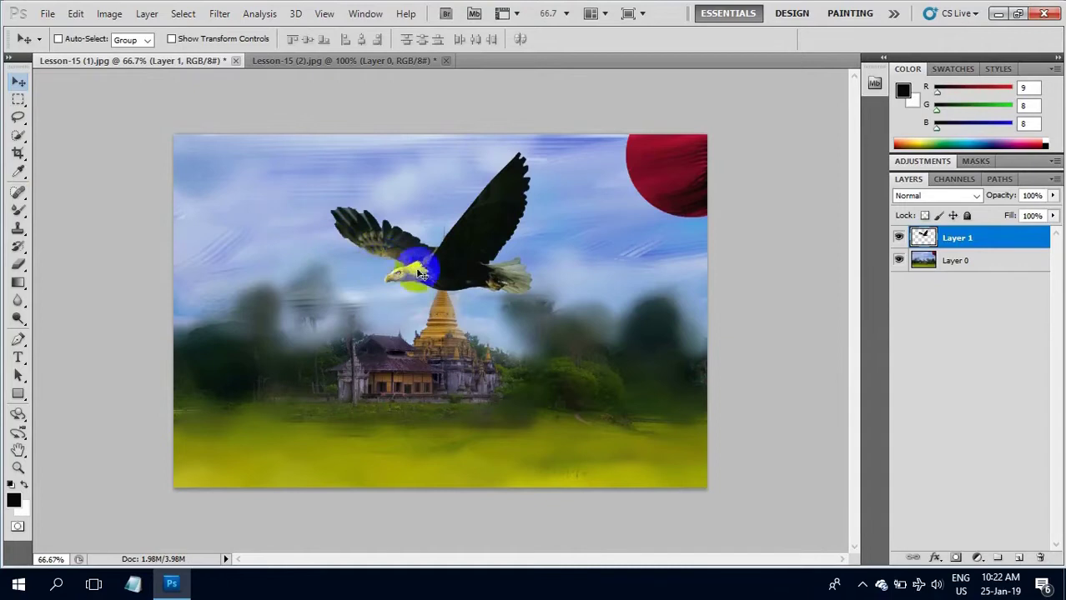
{"action": "left_click", "coordinate": [402, 268]}
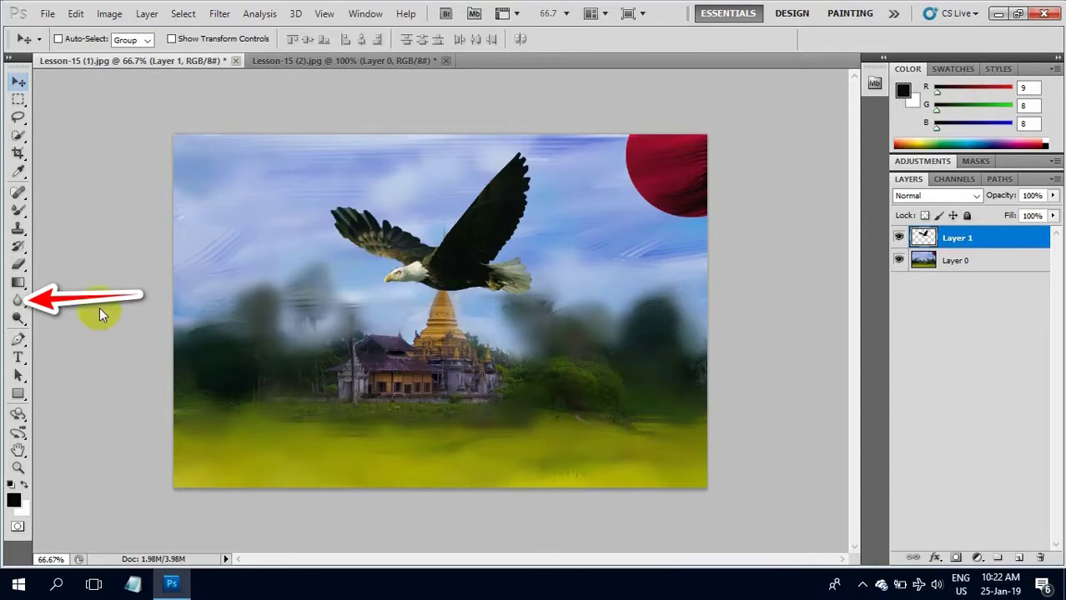
Step: Blur the eagle's left wing with a 43 px Blur Tool brush
{"action": "left_click", "coordinate": [19, 302]}
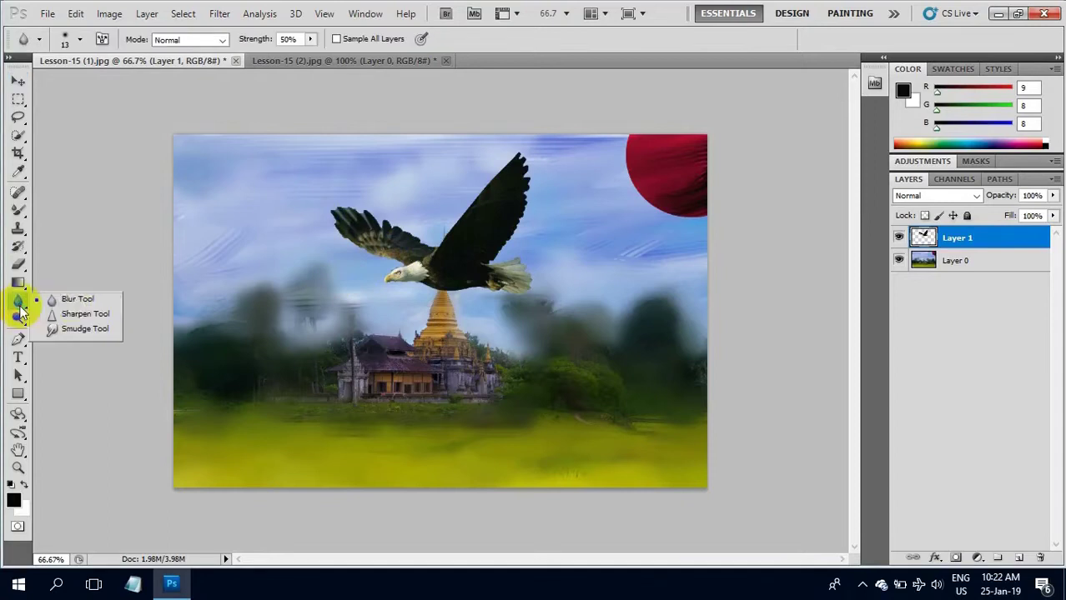
{"action": "left_click", "coordinate": [74, 302]}
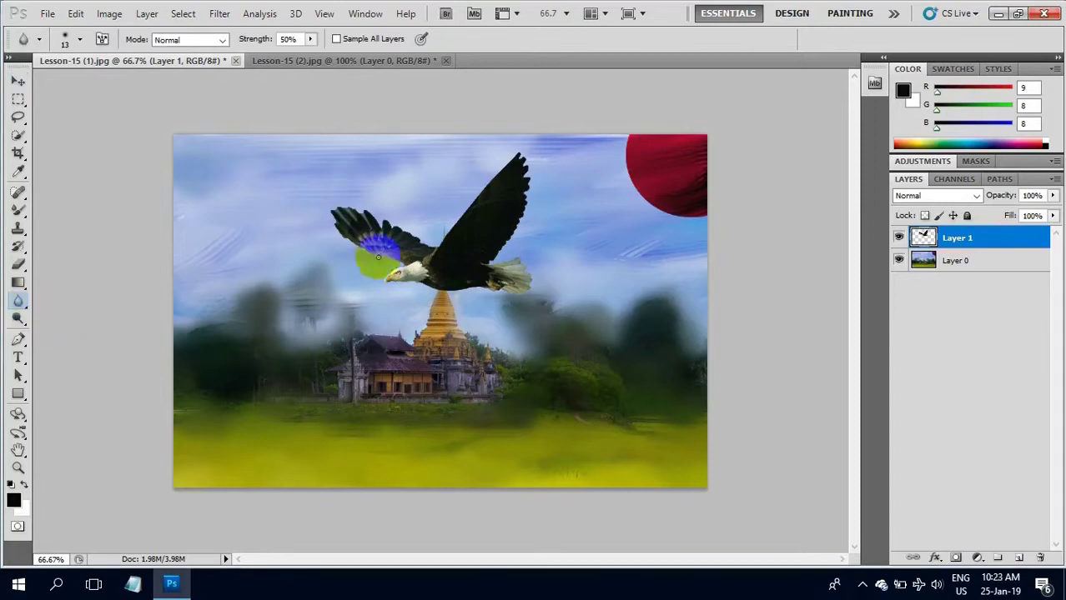
{"action": "left_click", "coordinate": [81, 41]}
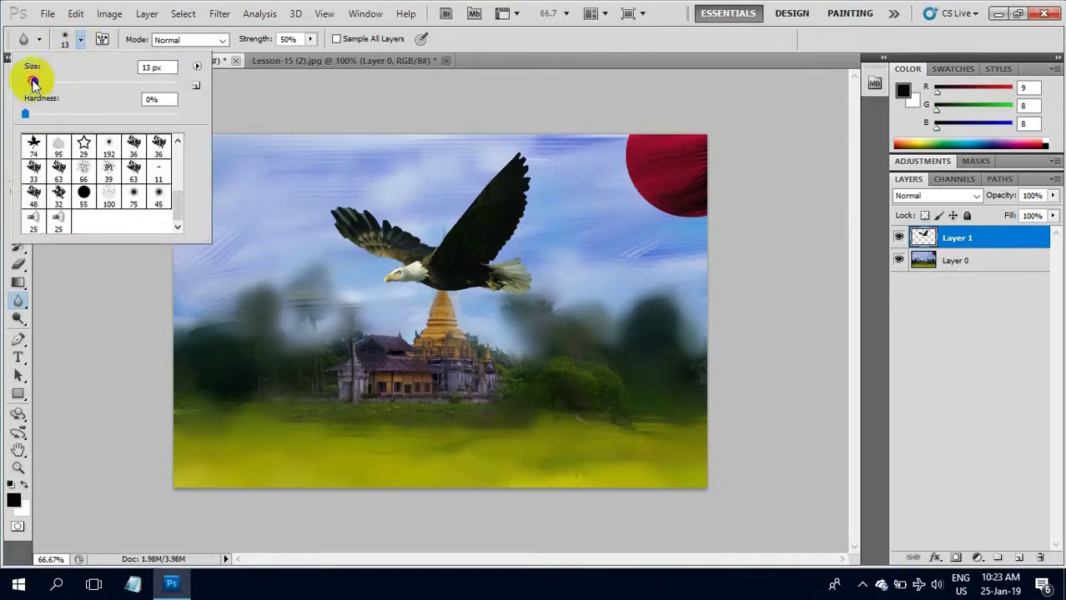
{"action": "left_click_drag", "start_coordinate": [56, 80], "coordinate": [57, 81]}
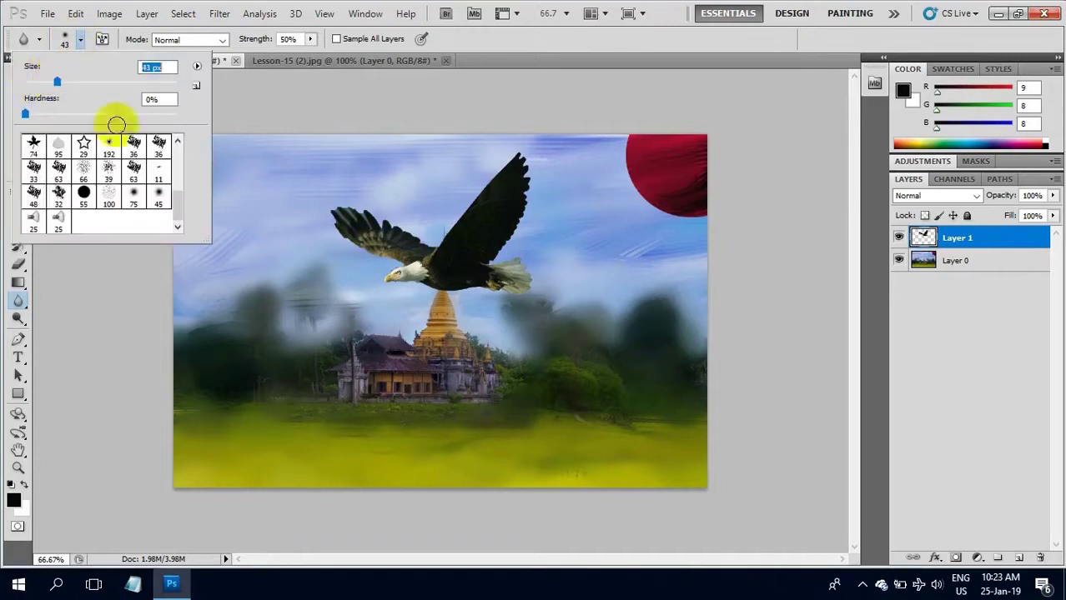
{"action": "left_click", "coordinate": [398, 264]}
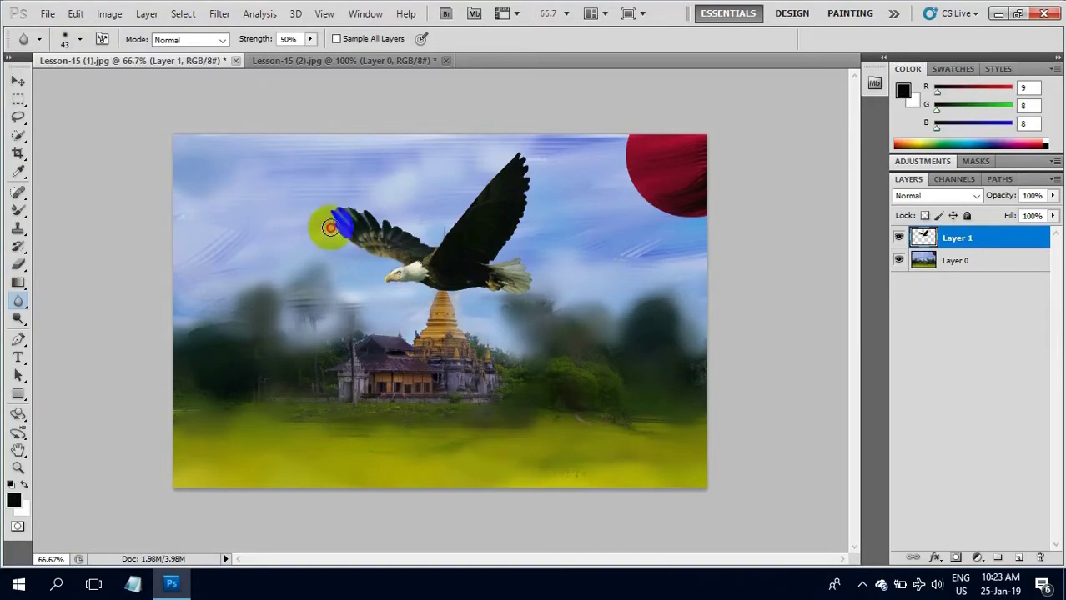
{"action": "mouse_move", "coordinate": [331, 226]}
{"action": "left_mouse_down"}
{"action": "mouse_move", "coordinate": [371, 251]}
{"action": "mouse_move", "coordinate": [326, 231]}
{"action": "mouse_move", "coordinate": [362, 250]}
{"action": "mouse_move", "coordinate": [337, 229]}
{"action": "mouse_move", "coordinate": [351, 209]}
{"action": "mouse_move", "coordinate": [410, 232]}
{"action": "mouse_move", "coordinate": [380, 227]}
{"action": "mouse_move", "coordinate": [376, 250]}
{"action": "mouse_move", "coordinate": [452, 243]}
{"action": "mouse_move", "coordinate": [496, 177]}
{"action": "mouse_move", "coordinate": [446, 249]}
{"action": "mouse_move", "coordinate": [434, 249]}
{"action": "mouse_move", "coordinate": [489, 179]}
{"action": "mouse_move", "coordinate": [457, 242]}
{"action": "mouse_move", "coordinate": [490, 177]}
{"action": "mouse_move", "coordinate": [442, 264]}
{"action": "mouse_move", "coordinate": [440, 297]}
{"action": "mouse_move", "coordinate": [476, 269]}
{"action": "mouse_move", "coordinate": [414, 288]}
{"action": "mouse_move", "coordinate": [496, 287]}
{"action": "mouse_move", "coordinate": [487, 237]}
{"action": "mouse_move", "coordinate": [464, 267]}
{"action": "mouse_move", "coordinate": [440, 257]}
{"action": "mouse_move", "coordinate": [460, 218]}
{"action": "mouse_move", "coordinate": [435, 238]}
{"action": "mouse_move", "coordinate": [383, 243]}
{"action": "mouse_move", "coordinate": [346, 231]}
{"action": "mouse_move", "coordinate": [438, 296]}
{"action": "mouse_move", "coordinate": [450, 280]}
{"action": "left_mouse_up"}
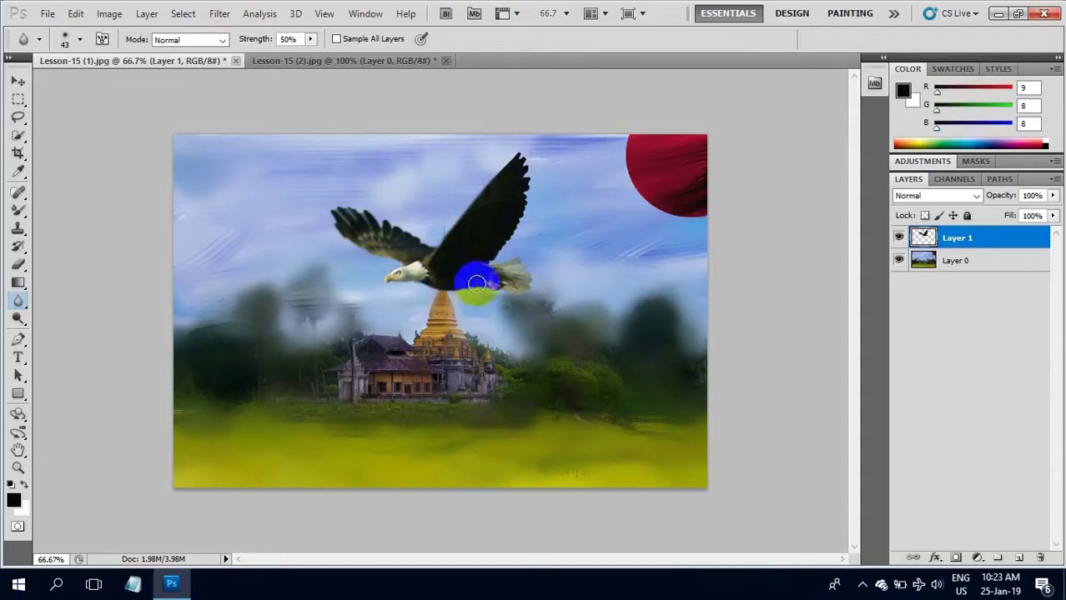
{"action": "right_click", "coordinate": [19, 301]}
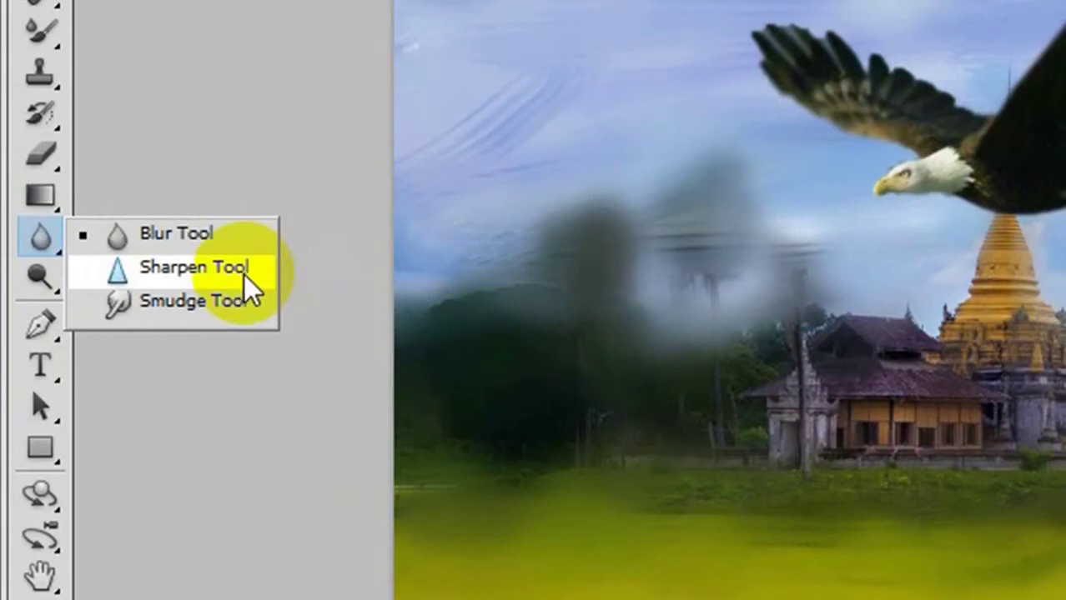
Step: Smudge the eagle's wing and left wingtip outward with a 35 px Smudge brush
{"action": "left_click", "coordinate": [200, 301]}
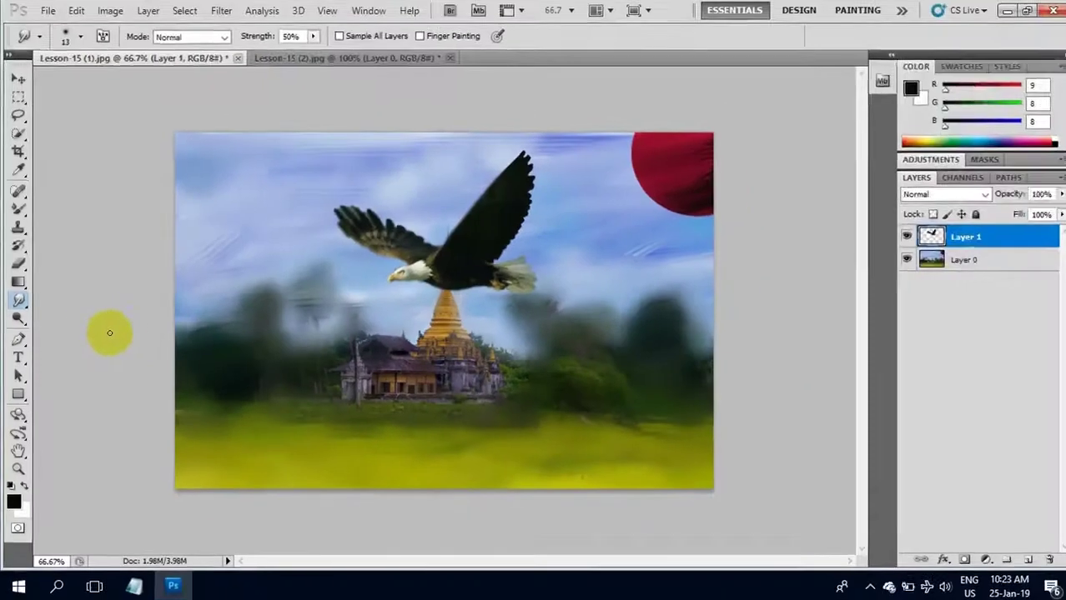
{"action": "mouse_move", "coordinate": [178, 333]}
{"action": "left_mouse_down"}
{"action": "mouse_move", "coordinate": [347, 213]}
{"action": "mouse_move", "coordinate": [371, 234]}
{"action": "mouse_move", "coordinate": [368, 209]}
{"action": "left_mouse_up"}
{"action": "left_click", "coordinate": [80, 40]}
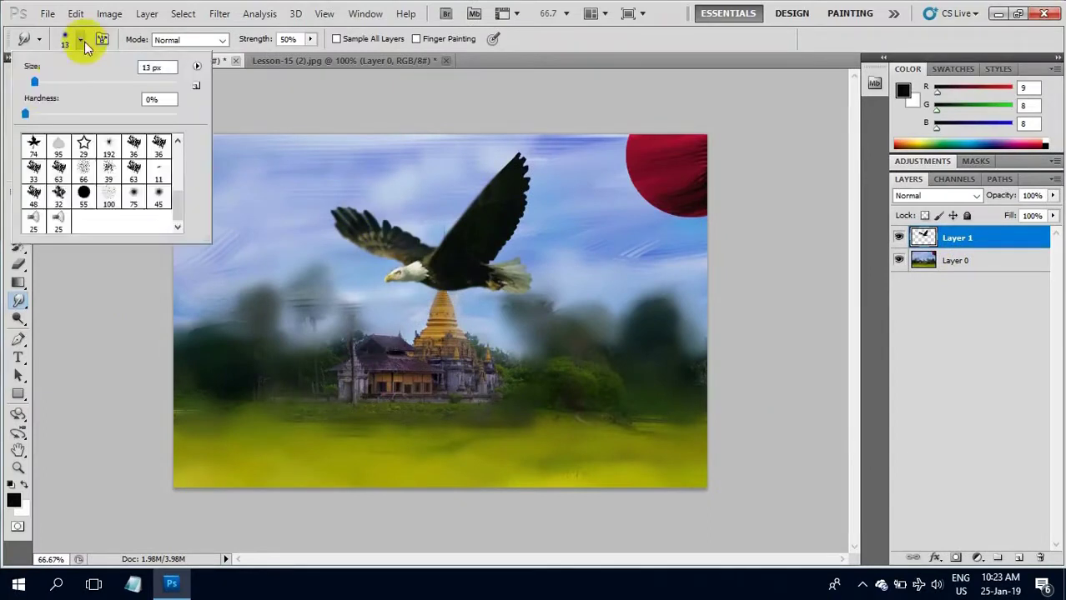
{"action": "left_click_drag", "start_coordinate": [35, 81], "coordinate": [46, 82]}
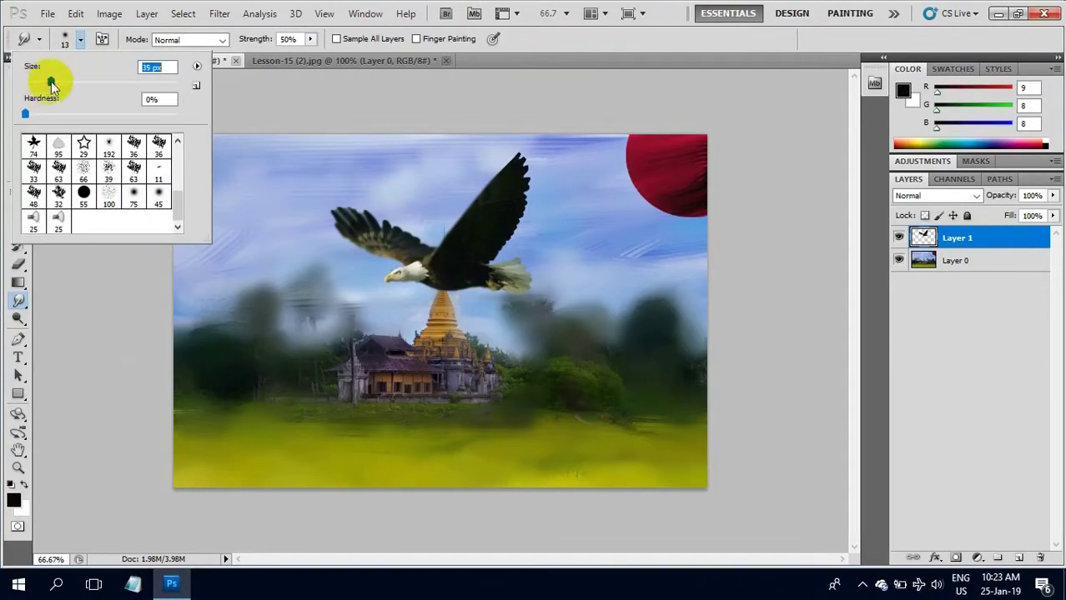
{"action": "left_click", "coordinate": [329, 213]}
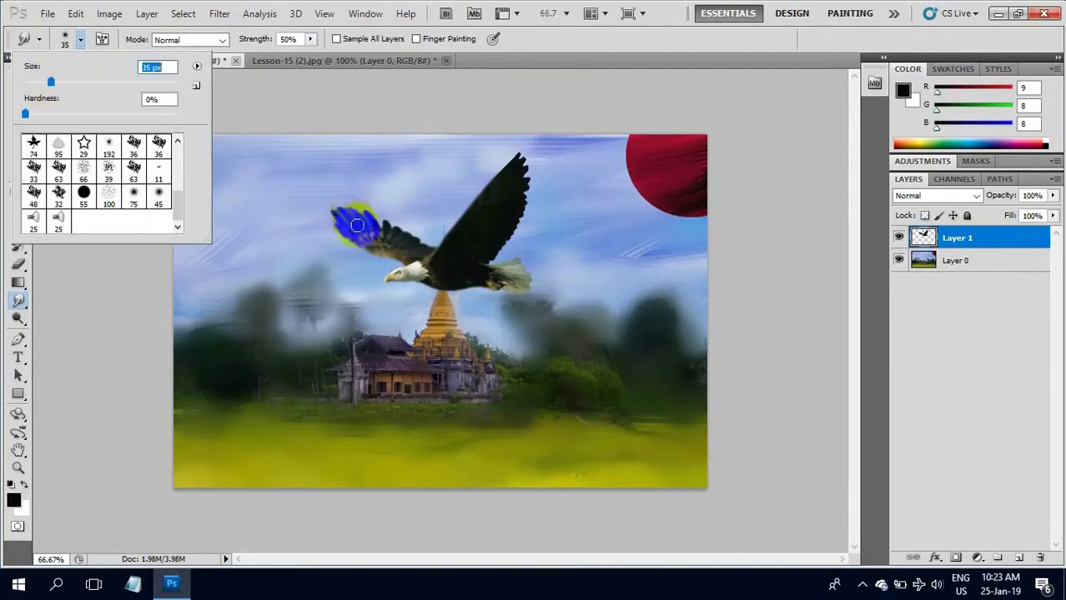
{"action": "mouse_move", "coordinate": [357, 225]}
{"action": "left_mouse_down"}
{"action": "mouse_move", "coordinate": [321, 186]}
{"action": "mouse_move", "coordinate": [418, 247]}
{"action": "mouse_move", "coordinate": [392, 215]}
{"action": "mouse_move", "coordinate": [471, 254]}
{"action": "mouse_move", "coordinate": [554, 233]}
{"action": "mouse_move", "coordinate": [494, 235]}
{"action": "mouse_move", "coordinate": [554, 214]}
{"action": "mouse_move", "coordinate": [497, 231]}
{"action": "mouse_move", "coordinate": [540, 185]}
{"action": "mouse_move", "coordinate": [514, 184]}
{"action": "mouse_move", "coordinate": [509, 166]}
{"action": "mouse_move", "coordinate": [553, 144]}
{"action": "mouse_move", "coordinate": [519, 176]}
{"action": "mouse_move", "coordinate": [552, 157]}
{"action": "mouse_move", "coordinate": [521, 190]}
{"action": "mouse_move", "coordinate": [549, 187]}
{"action": "left_mouse_up"}
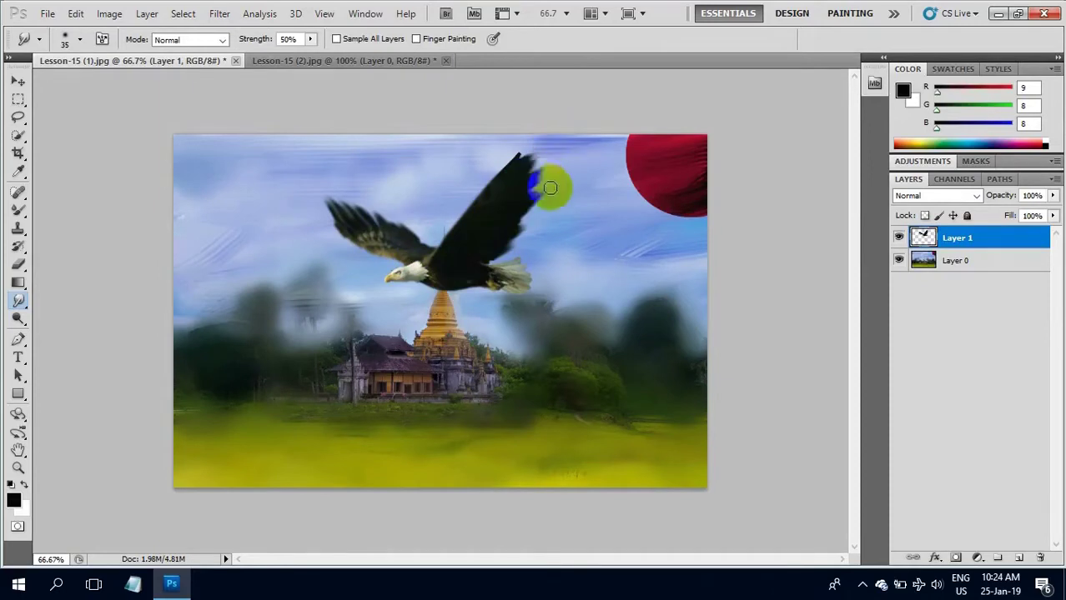
Step: With a 57 px smudge brush, streak the upper wingtip upward and the tail rightward
{"action": "left_click", "coordinate": [79, 40]}
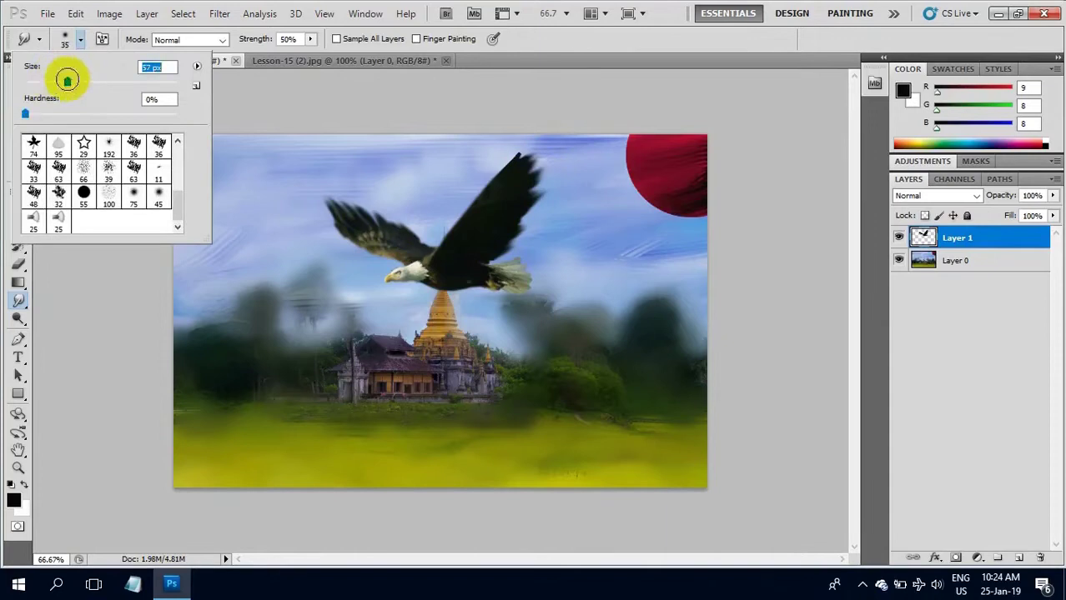
{"action": "left_click_drag", "start_coordinate": [67, 80], "coordinate": [67, 81]}
{"action": "mouse_move", "coordinate": [532, 236]}
{"action": "left_mouse_down"}
{"action": "mouse_move", "coordinate": [511, 231]}
{"action": "mouse_move", "coordinate": [514, 202]}
{"action": "mouse_move", "coordinate": [536, 179]}
{"action": "mouse_move", "coordinate": [515, 181]}
{"action": "mouse_move", "coordinate": [552, 148]}
{"action": "left_mouse_up"}
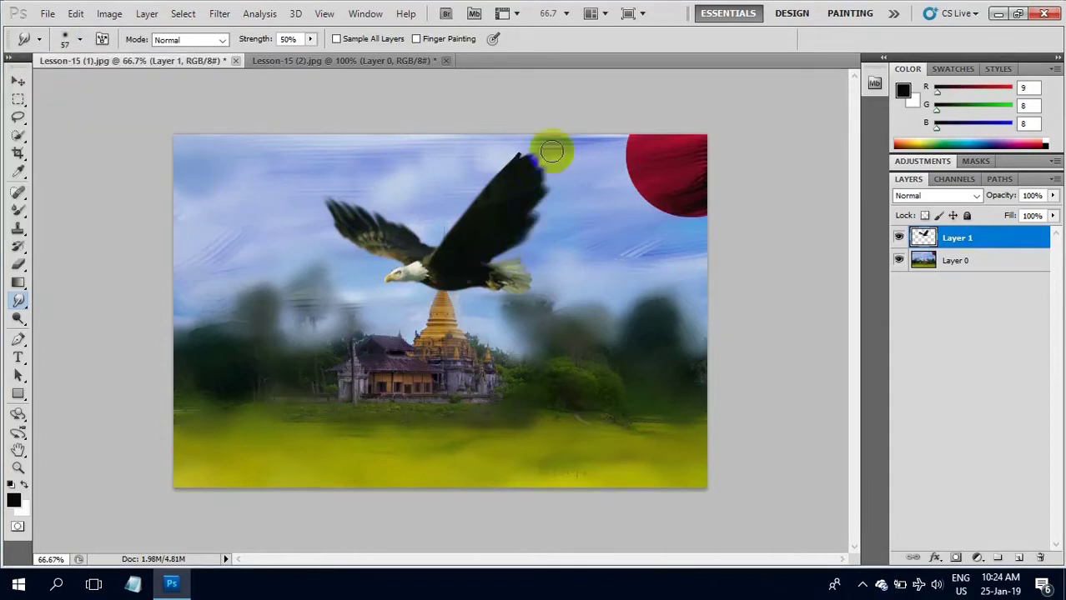
{"action": "mouse_move", "coordinate": [516, 272]}
{"action": "left_mouse_down"}
{"action": "mouse_move", "coordinate": [556, 255]}
{"action": "mouse_move", "coordinate": [488, 269]}
{"action": "mouse_move", "coordinate": [571, 274]}
{"action": "mouse_move", "coordinate": [562, 286]}
{"action": "left_mouse_up"}
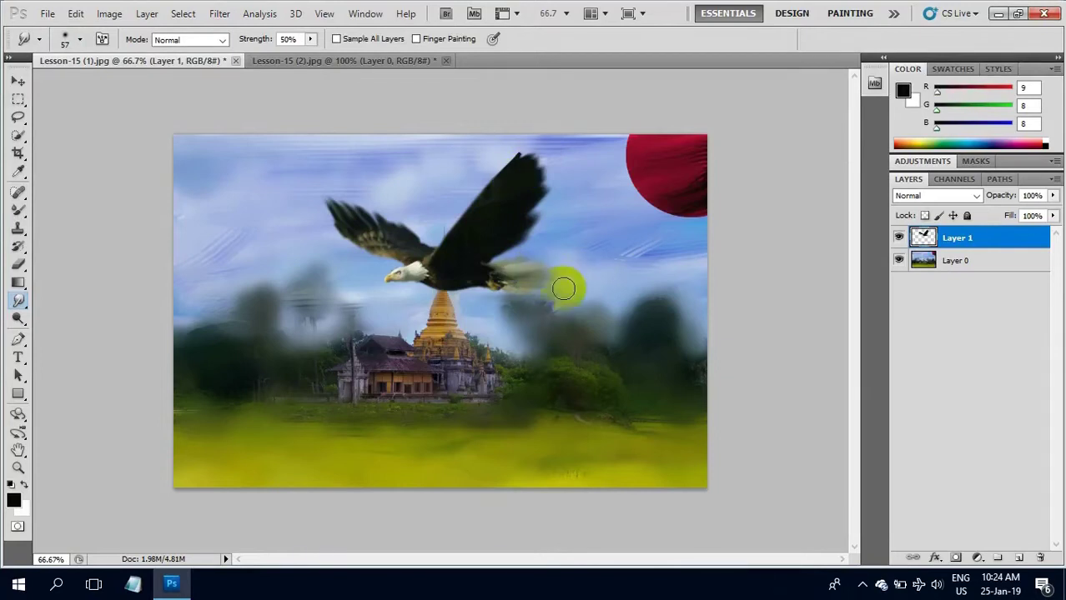
{"action": "left_click_drag", "start_coordinate": [424, 305], "coordinate": [443, 326]}
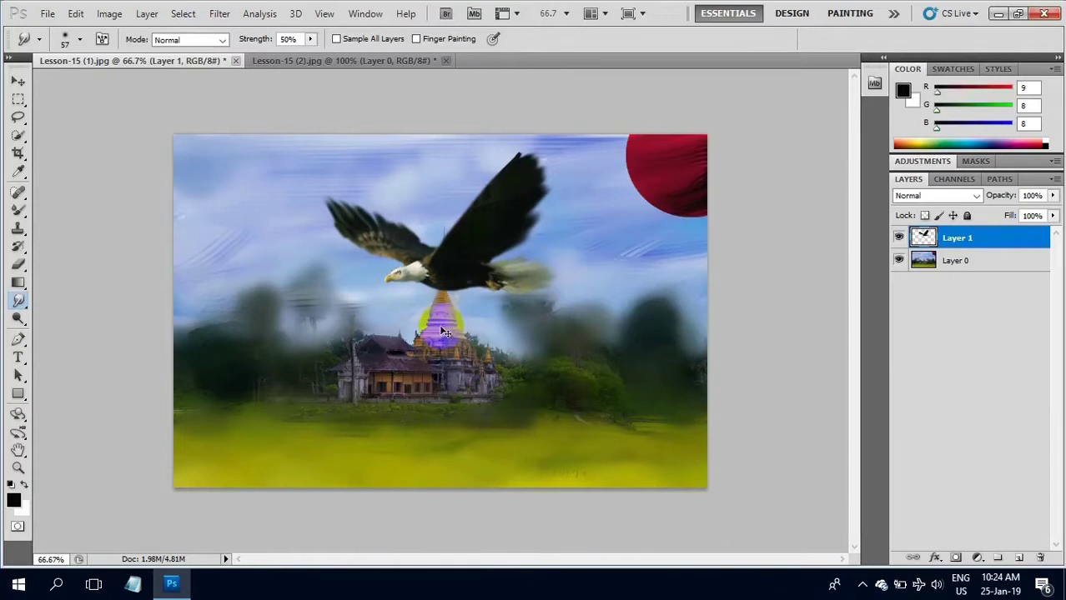
Step: Shrink the eagle to about 27% and place it in the upper-left sky
{"action": "key", "text": "ctrl+t"}
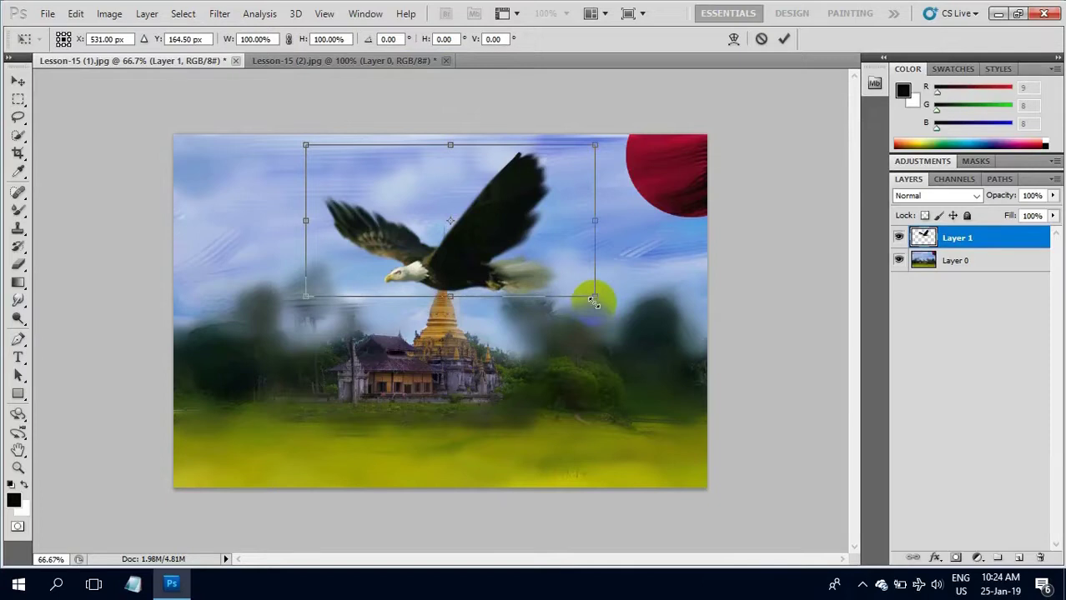
{"action": "left_click_drag", "start_coordinate": [594, 296], "coordinate": [367, 207]}
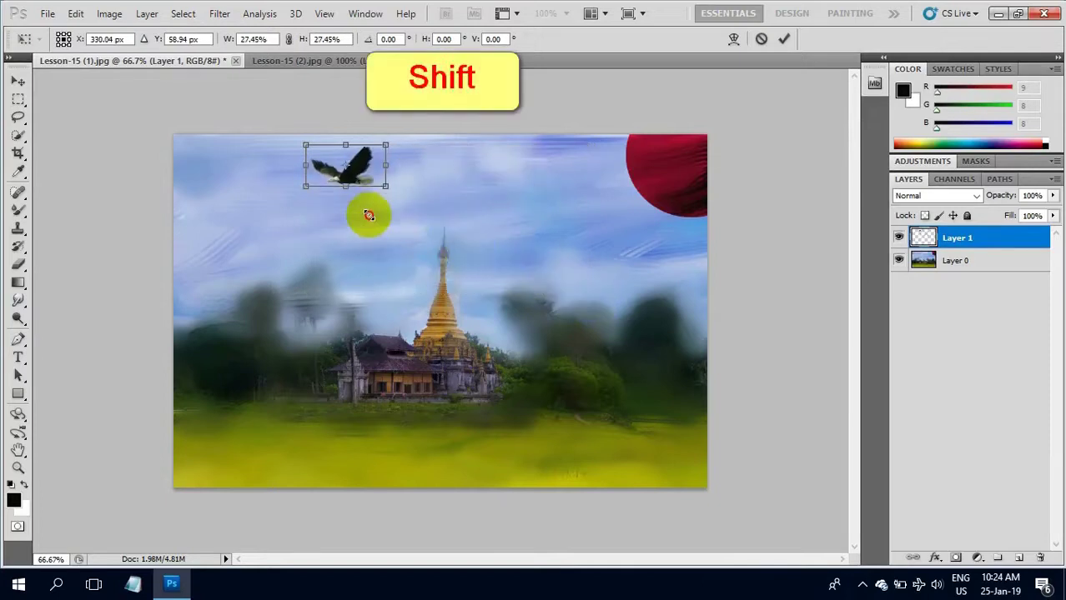
{"action": "left_click_drag", "start_coordinate": [356, 168], "coordinate": [284, 190]}
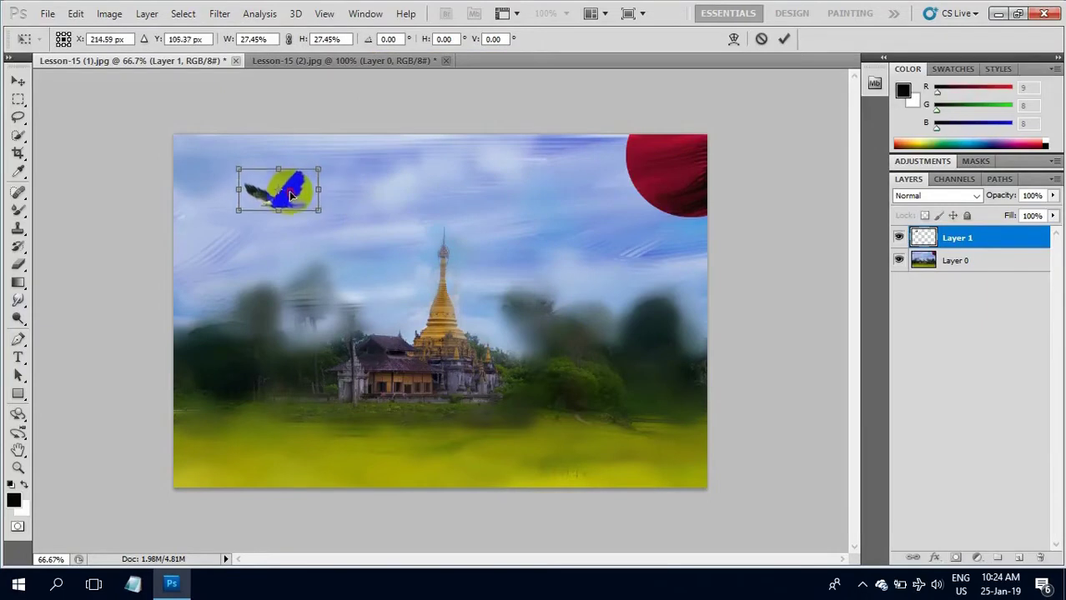
{"action": "key", "text": "Return"}
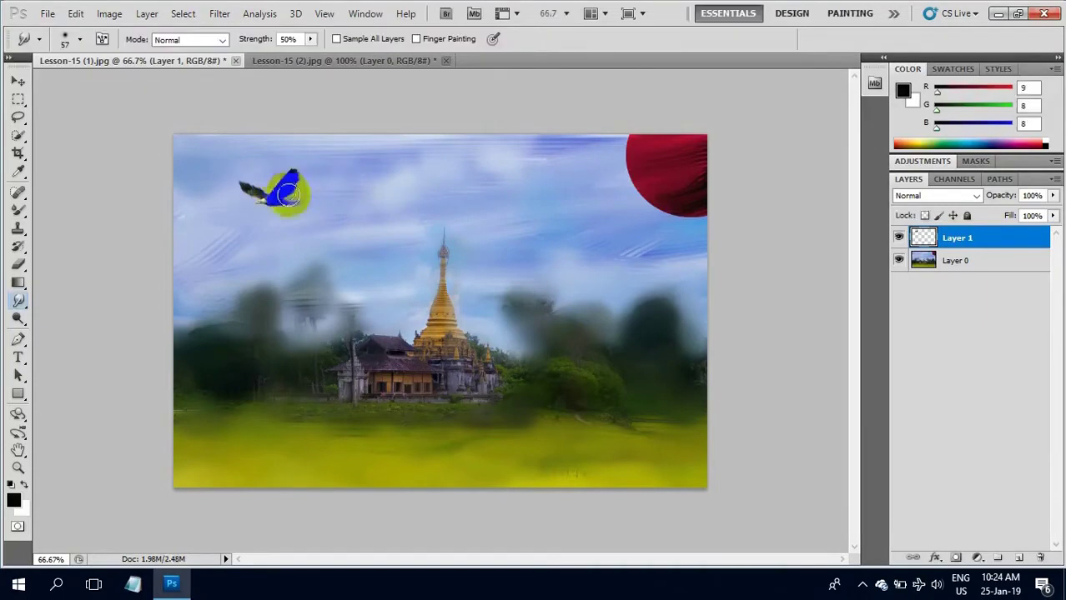
Step: Duplicate the eagle into the middle and right of the sky, then return to Lesson-15 (2).jpg
{"action": "left_click", "coordinate": [17, 81]}
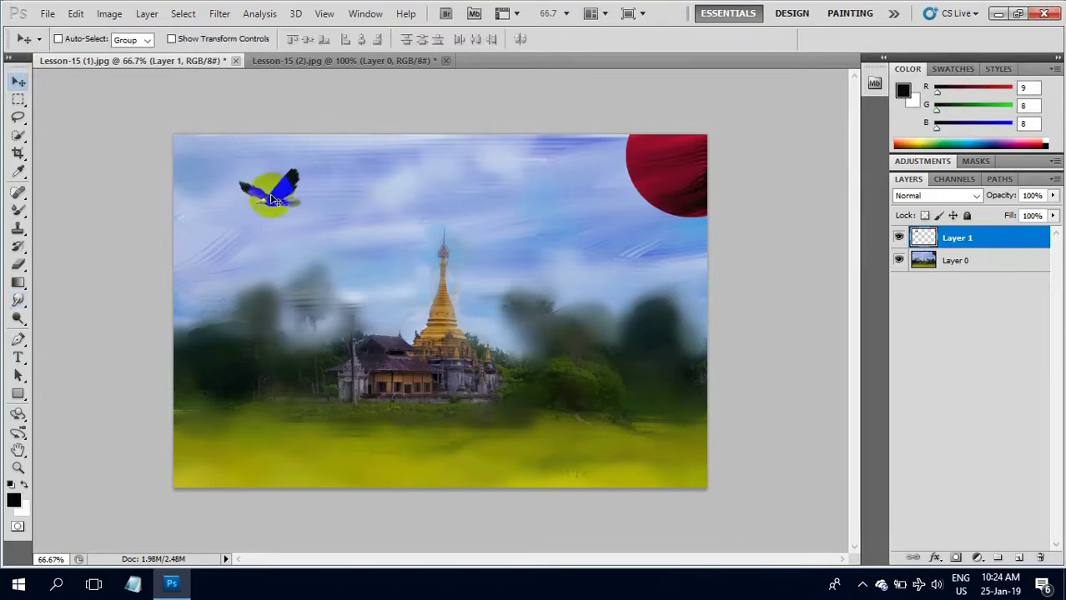
{"action": "mouse_move", "coordinate": [283, 203]}
{"action": "left_mouse_down"}
{"action": "mouse_move", "coordinate": [388, 215]}
{"action": "mouse_move", "coordinate": [540, 210]}
{"action": "mouse_move", "coordinate": [564, 237]}
{"action": "left_mouse_up"}
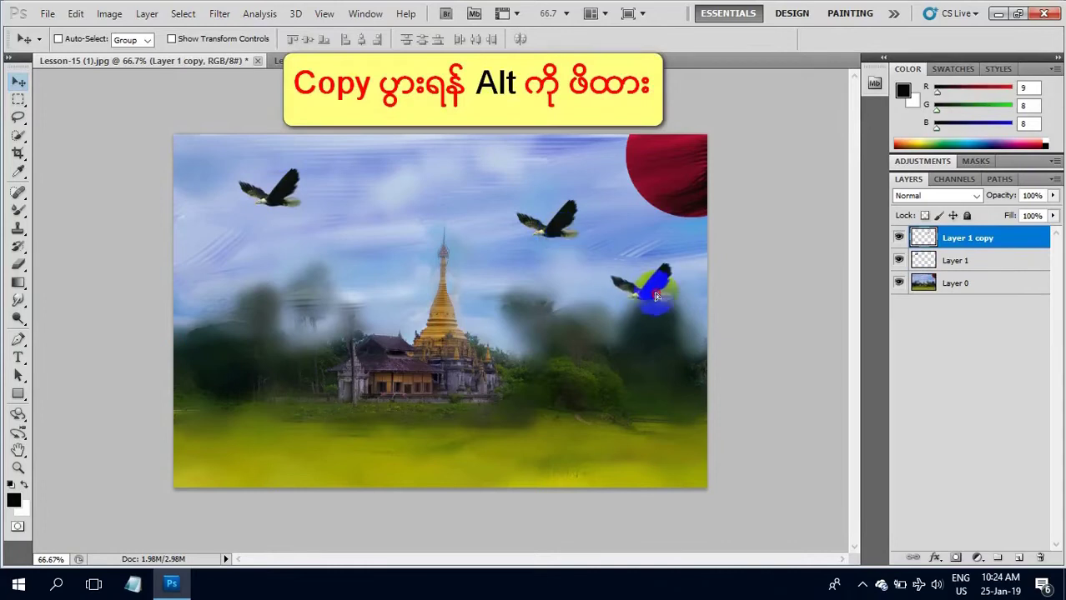
{"action": "left_click_drag", "start_coordinate": [648, 298], "coordinate": [652, 302]}
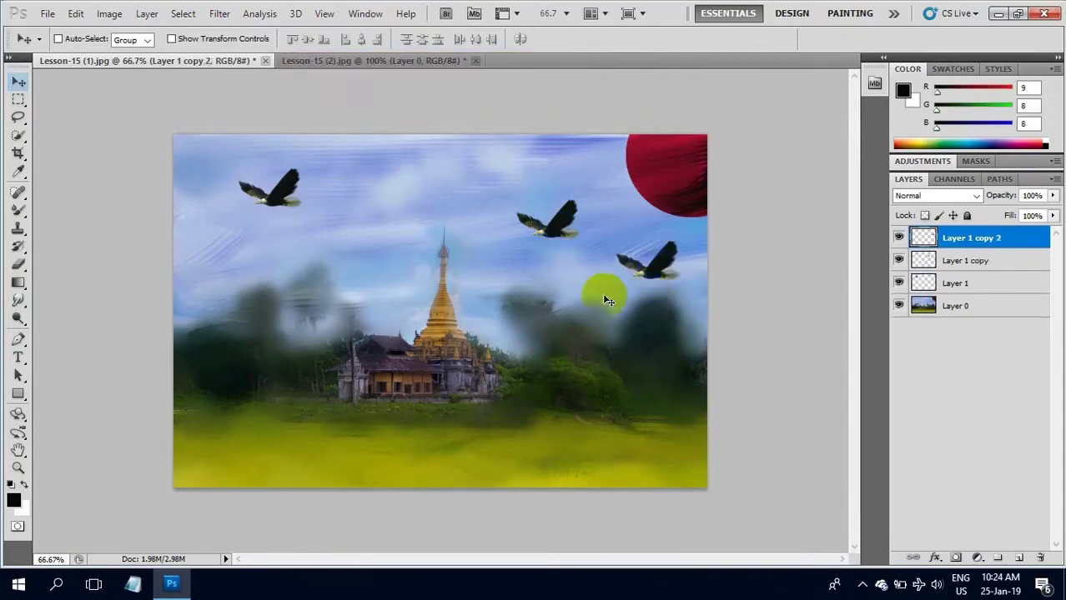
{"action": "left_click", "coordinate": [356, 60]}
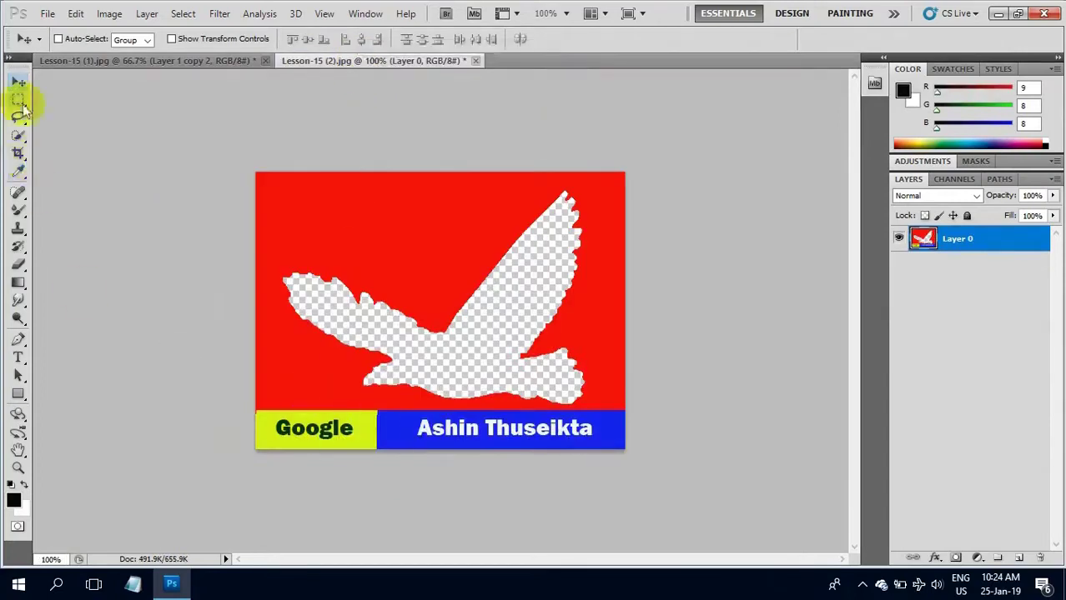
Step: Marquee-select the blue banner strip with the Google block and drag it into the temple landscape
{"action": "left_click_drag", "start_coordinate": [19, 99], "coordinate": [62, 100]}
{"action": "left_click", "coordinate": [63, 99]}
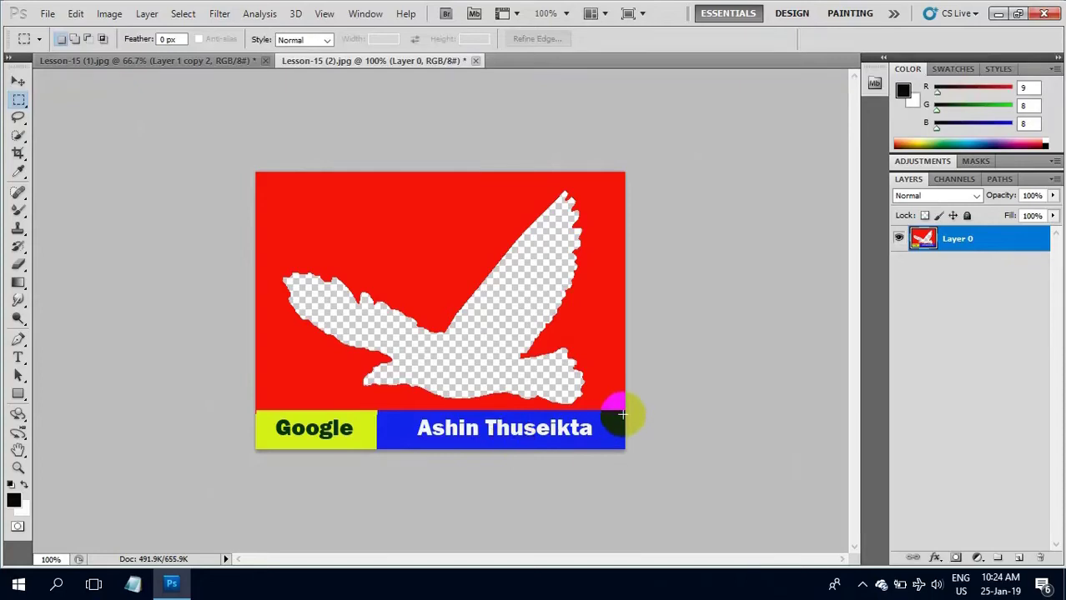
{"action": "left_click_drag", "start_coordinate": [615, 421], "coordinate": [346, 446]}
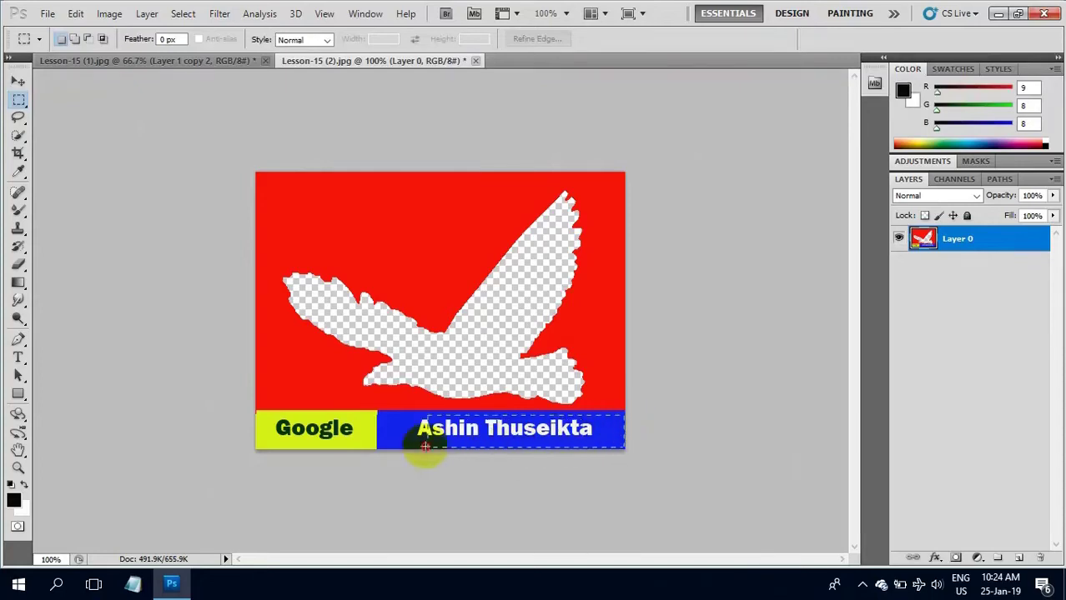
{"action": "left_click_drag", "start_coordinate": [347, 446], "coordinate": [248, 446]}
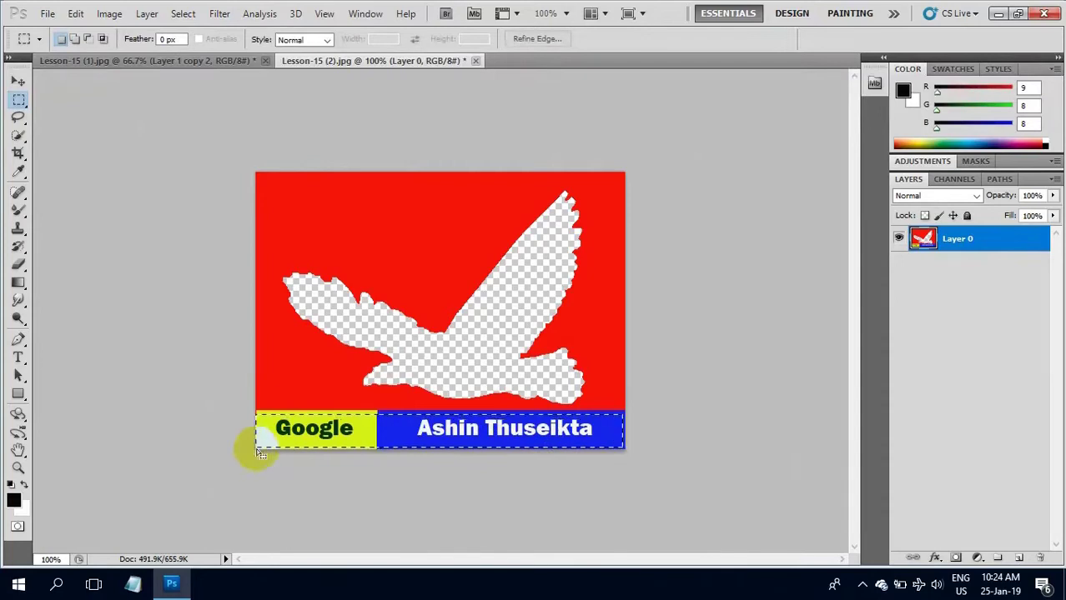
{"action": "key", "text": "Delete"}
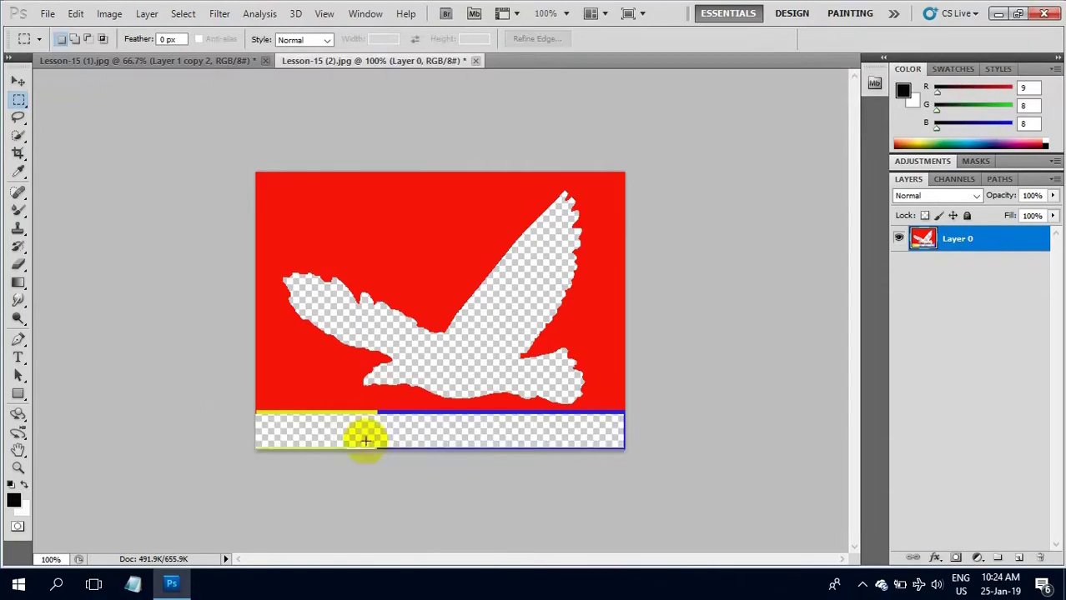
{"action": "left_click", "coordinate": [206, 60]}
{"action": "left_click_drag", "start_coordinate": [261, 209], "coordinate": [344, 357]}
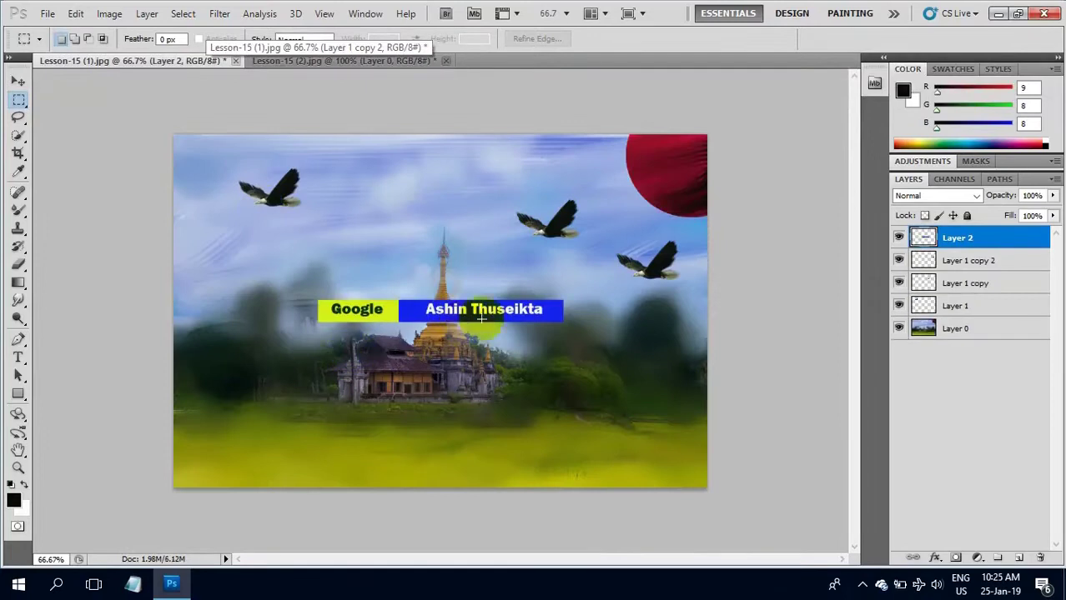
Step: Enlarge the banner layer to 223.16% and align it with the image's bottom edge
{"action": "key", "text": "ctrl+t"}
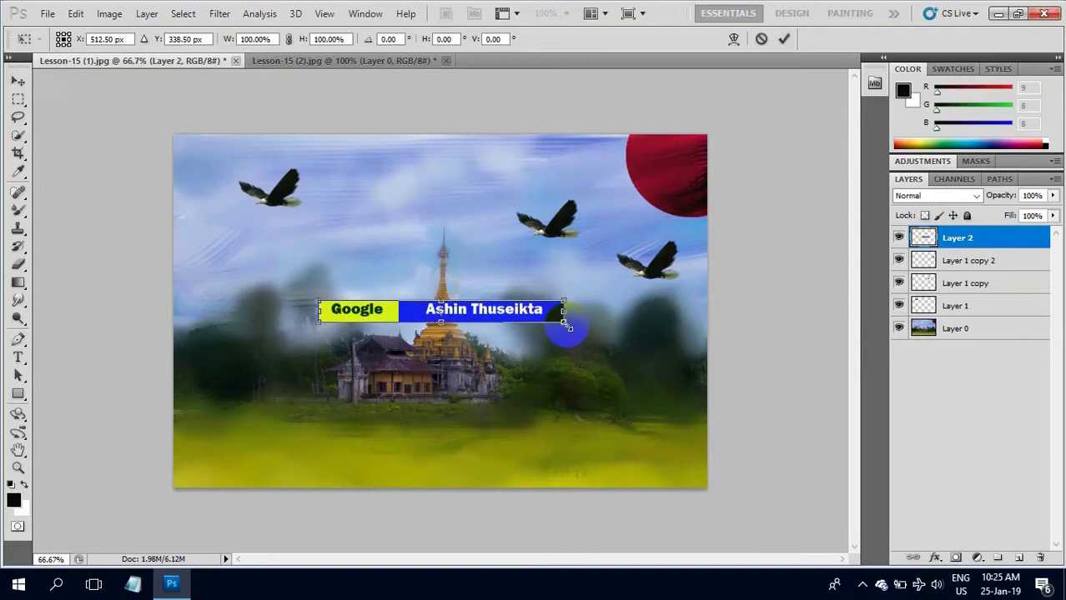
{"action": "left_click_drag", "start_coordinate": [565, 325], "coordinate": [855, 411]}
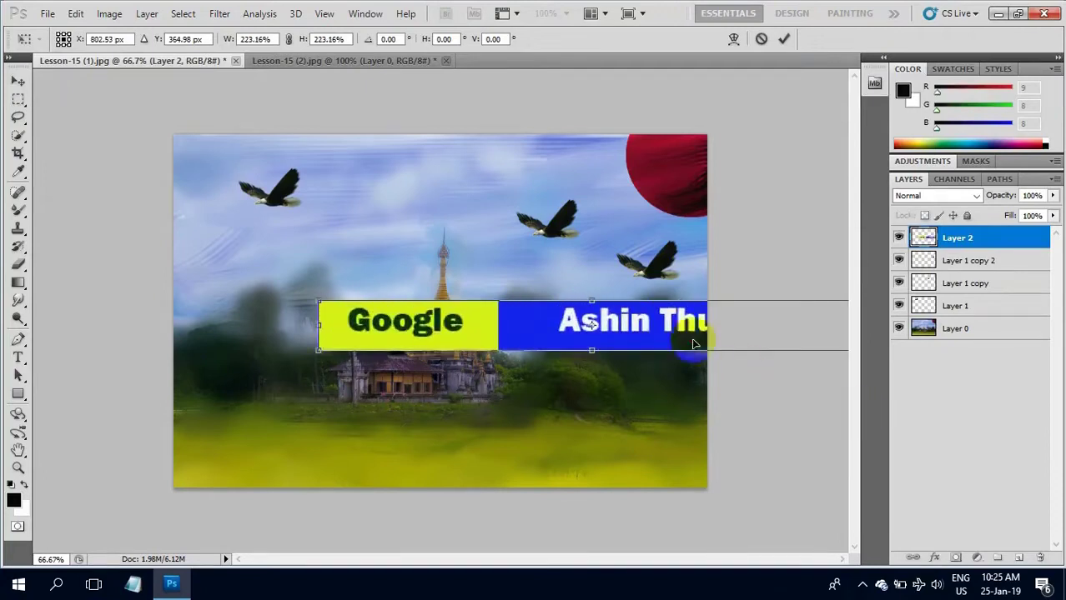
{"action": "mouse_move", "coordinate": [698, 340]}
{"action": "left_mouse_down"}
{"action": "mouse_move", "coordinate": [623, 338]}
{"action": "mouse_move", "coordinate": [517, 393]}
{"action": "mouse_move", "coordinate": [533, 478]}
{"action": "left_mouse_up"}
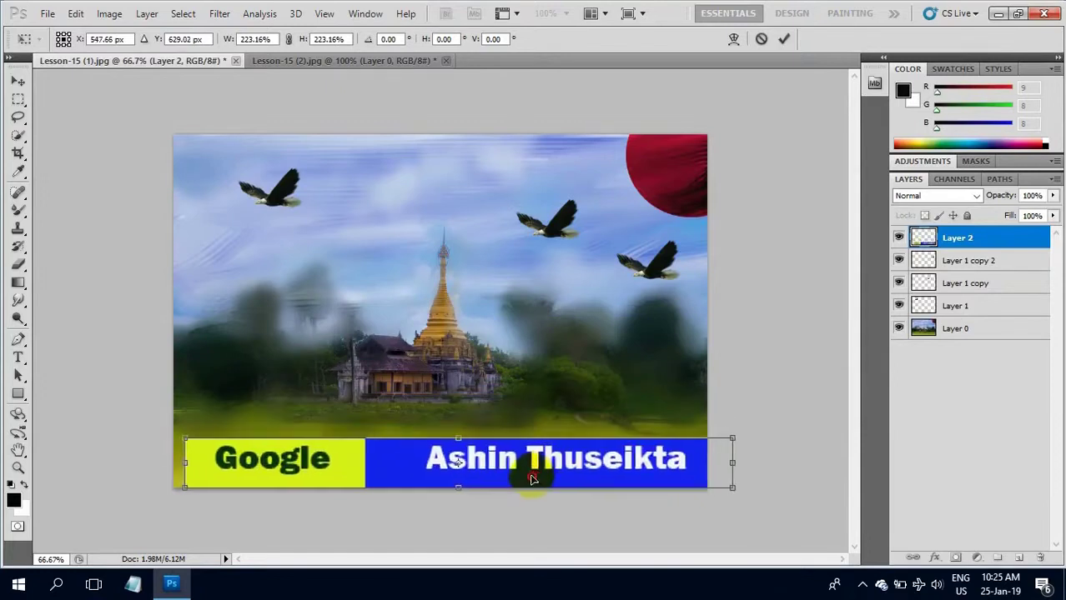
{"action": "left_click_drag", "start_coordinate": [533, 478], "coordinate": [516, 484]}
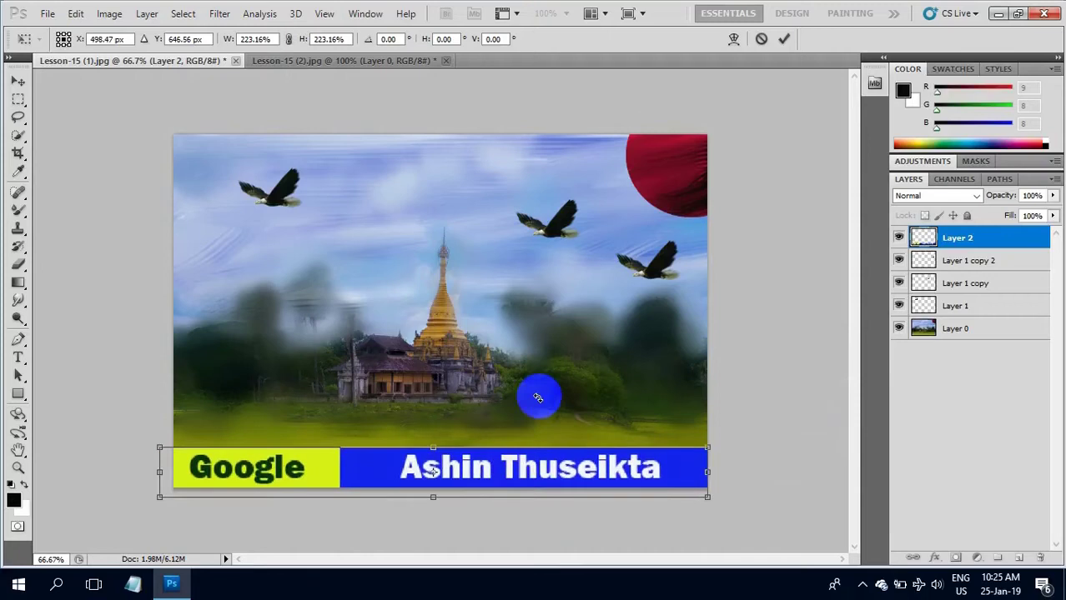
{"action": "key", "text": "Return"}
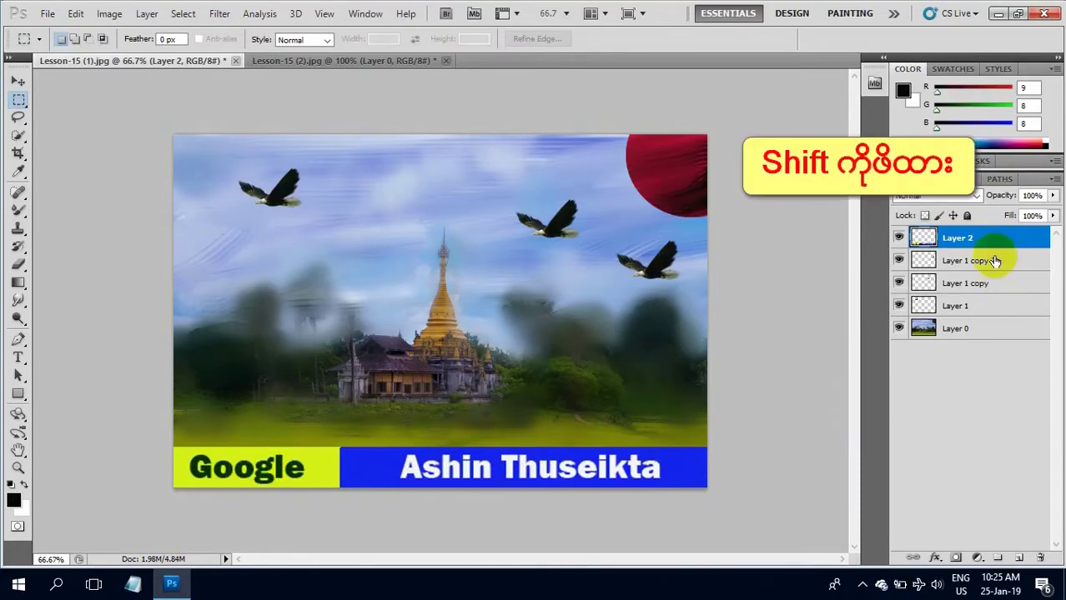
Step: Select Layer 2 through Layer 0 and merge all five layers with Ctrl+E
{"action": "left_click", "coordinate": [976, 328], "text": "shift"}
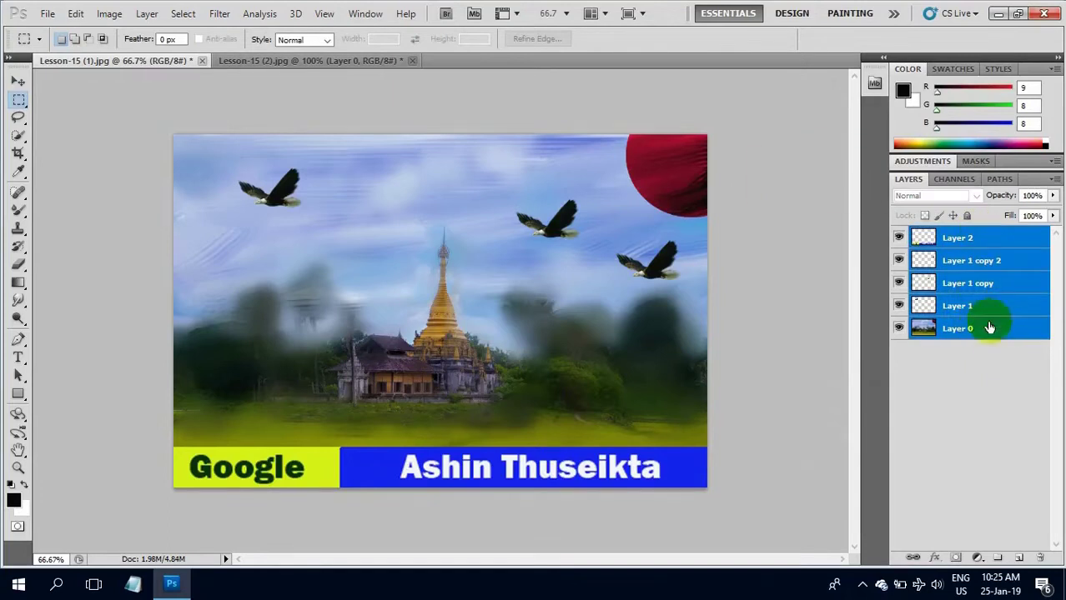
{"action": "key", "text": "ctrl+e"}
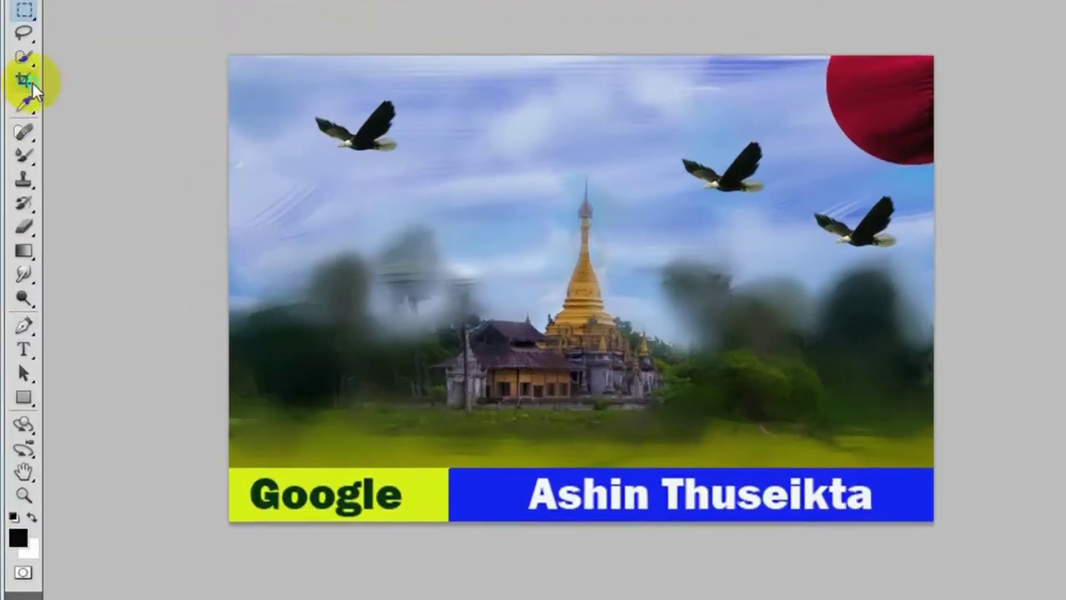
Step: Draw a test slice around the pagoda, delete it, and draw it again
{"action": "left_click", "coordinate": [31, 82]}
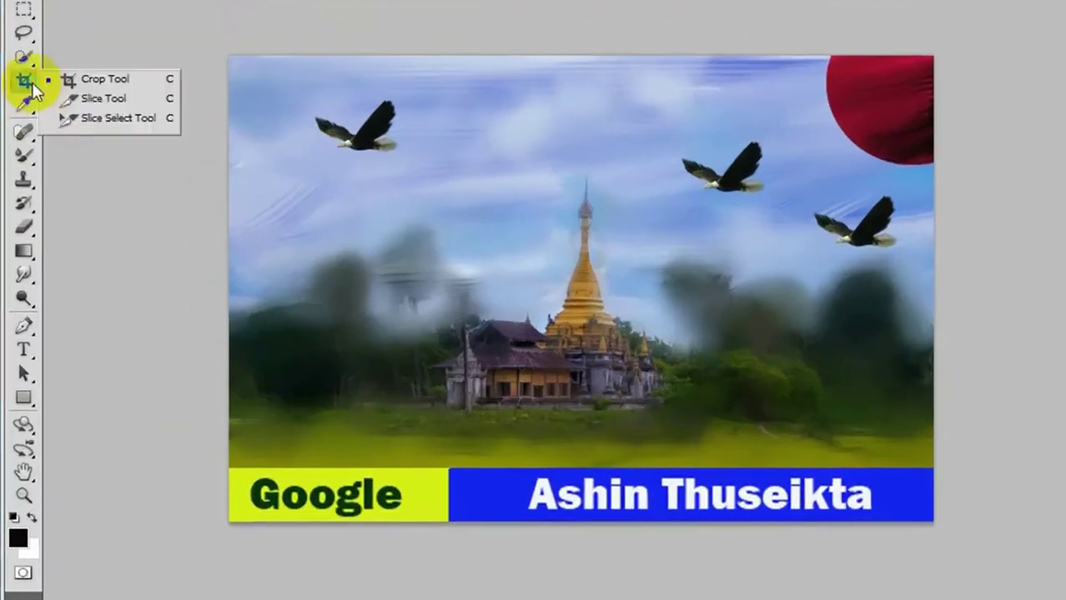
{"action": "left_click", "coordinate": [92, 98]}
{"action": "left_click_drag", "start_coordinate": [438, 185], "coordinate": [627, 269]}
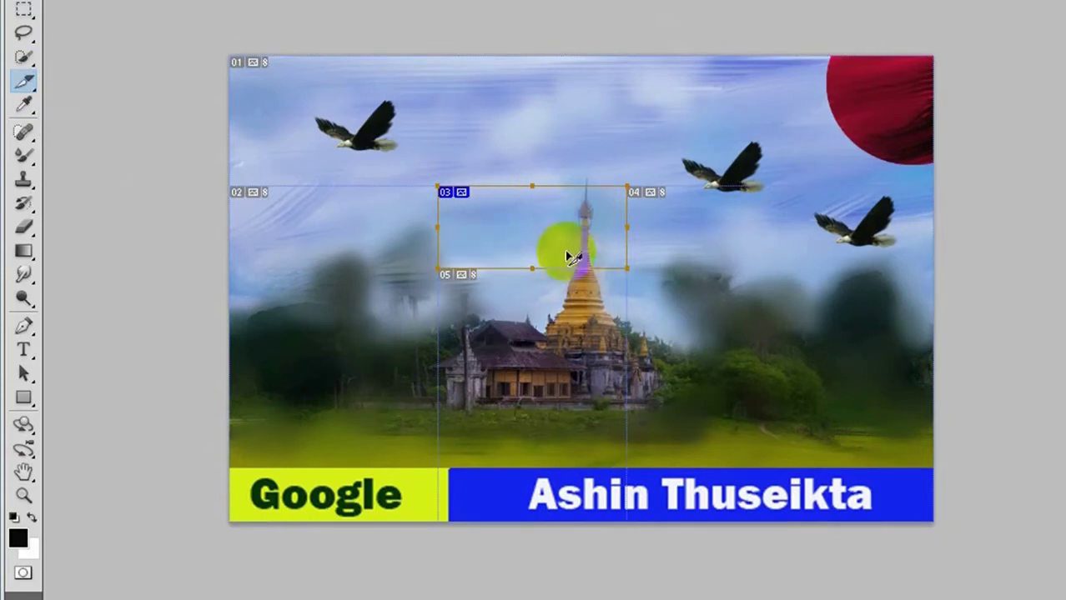
{"action": "left_click", "coordinate": [518, 321]}
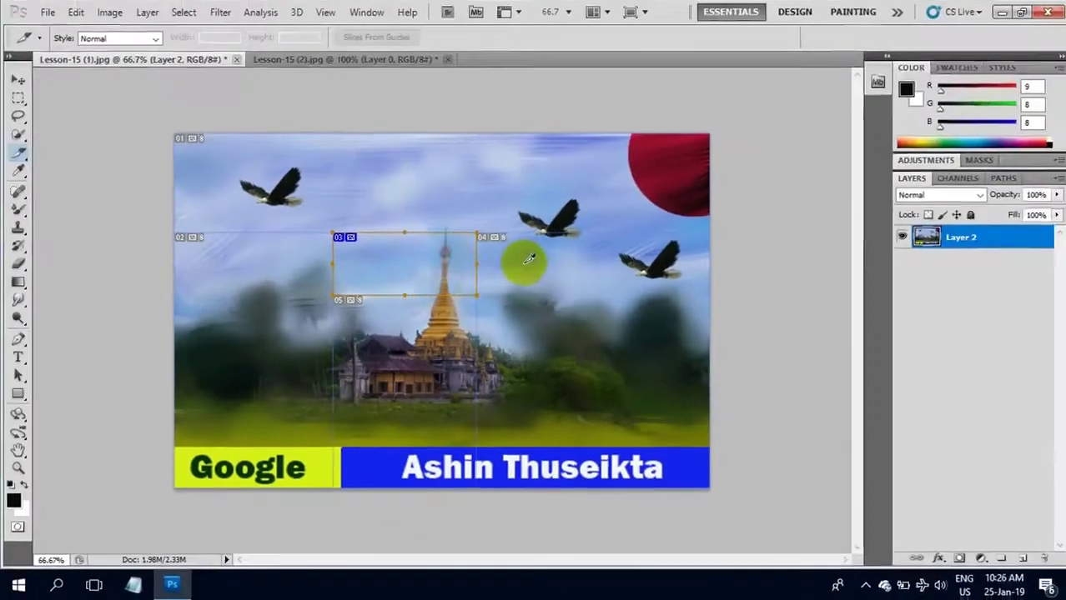
{"action": "key", "text": "Delete"}
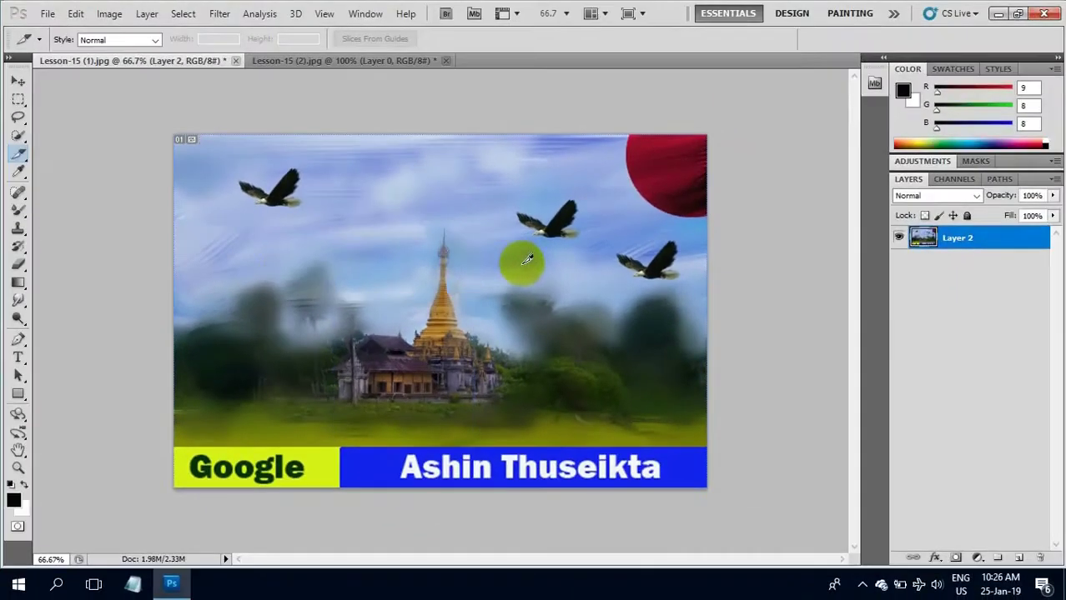
{"action": "right_click", "coordinate": [19, 154]}
{"action": "left_click", "coordinate": [53, 167]}
{"action": "left_click_drag", "start_coordinate": [302, 219], "coordinate": [496, 316]}
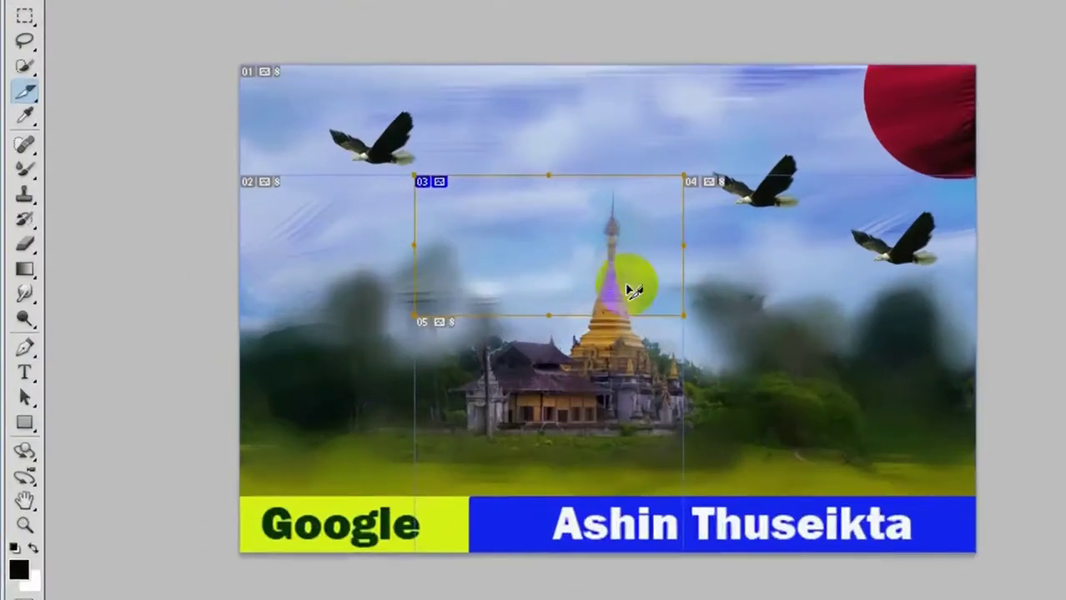
Step: Adjust the pagoda slice with Slice Select and create a slice over the yellow Google block
{"action": "right_click", "coordinate": [27, 80]}
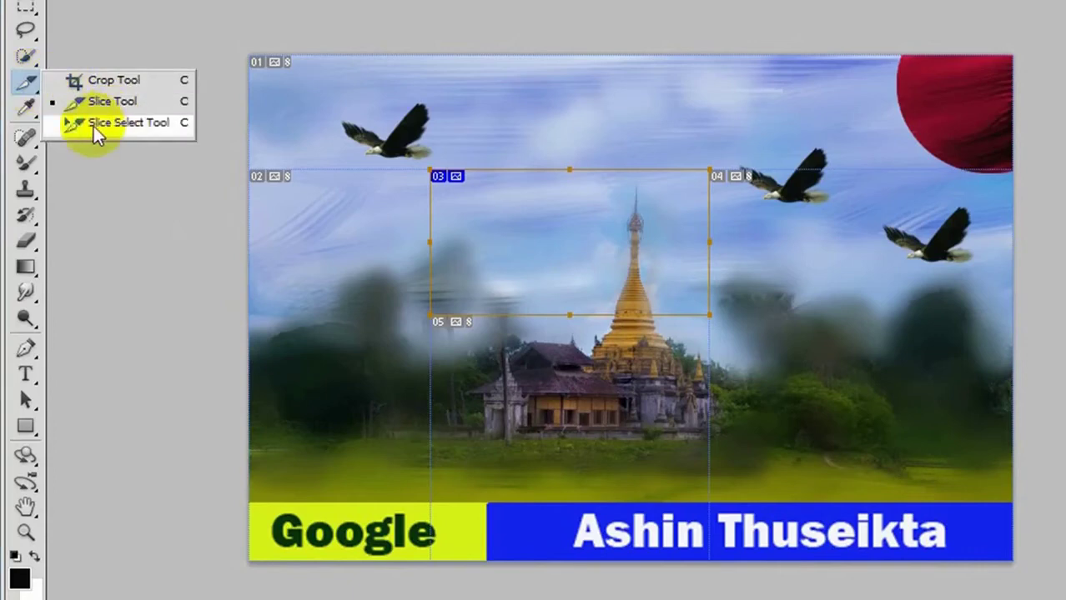
{"action": "left_click", "coordinate": [123, 126]}
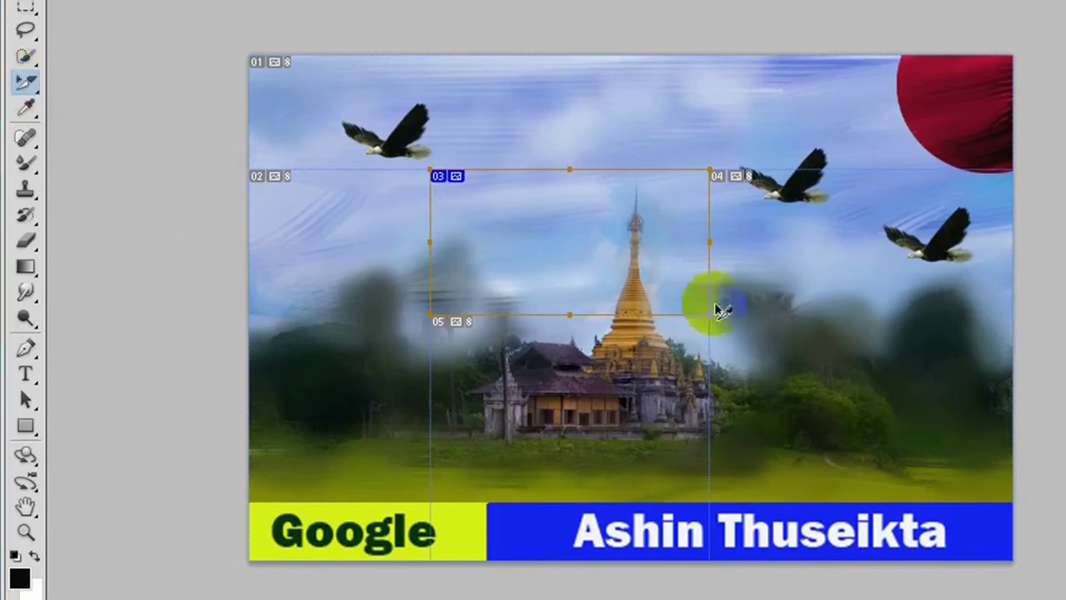
{"action": "left_click_drag", "start_coordinate": [708, 311], "coordinate": [667, 230]}
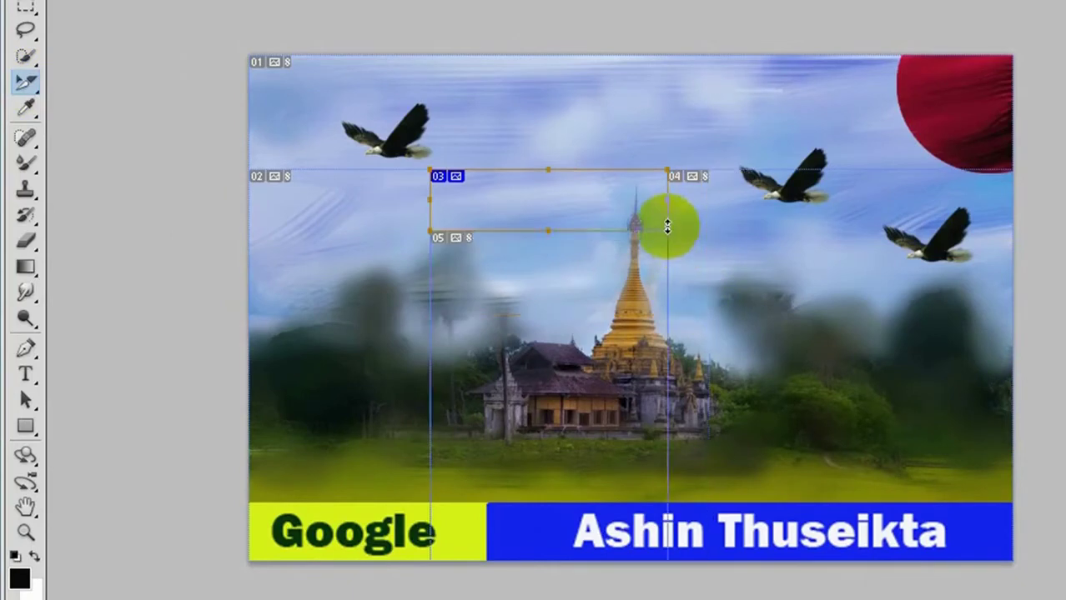
{"action": "left_click_drag", "start_coordinate": [283, 408], "coordinate": [423, 517]}
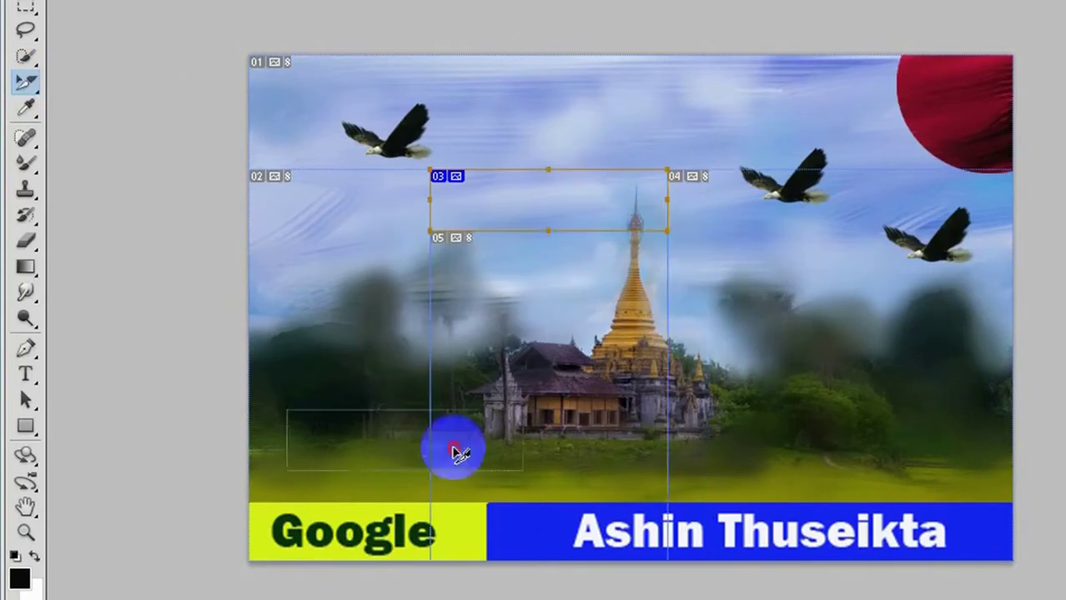
{"action": "left_click", "coordinate": [424, 532]}
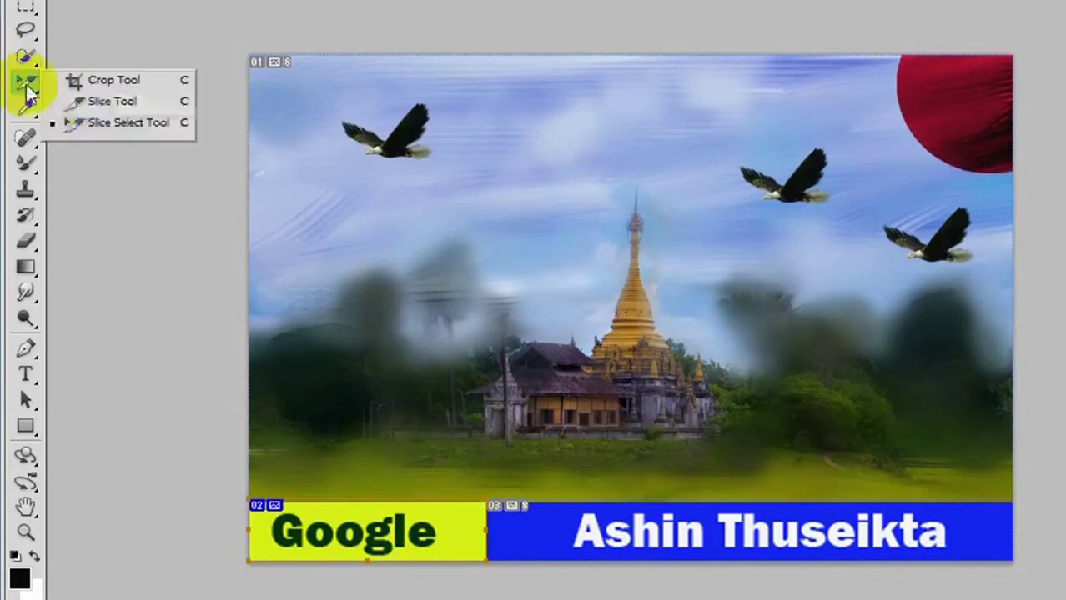
Step: Draw a slice from the image's top-right corner down over the landscape above the banner
{"action": "left_click", "coordinate": [84, 98]}
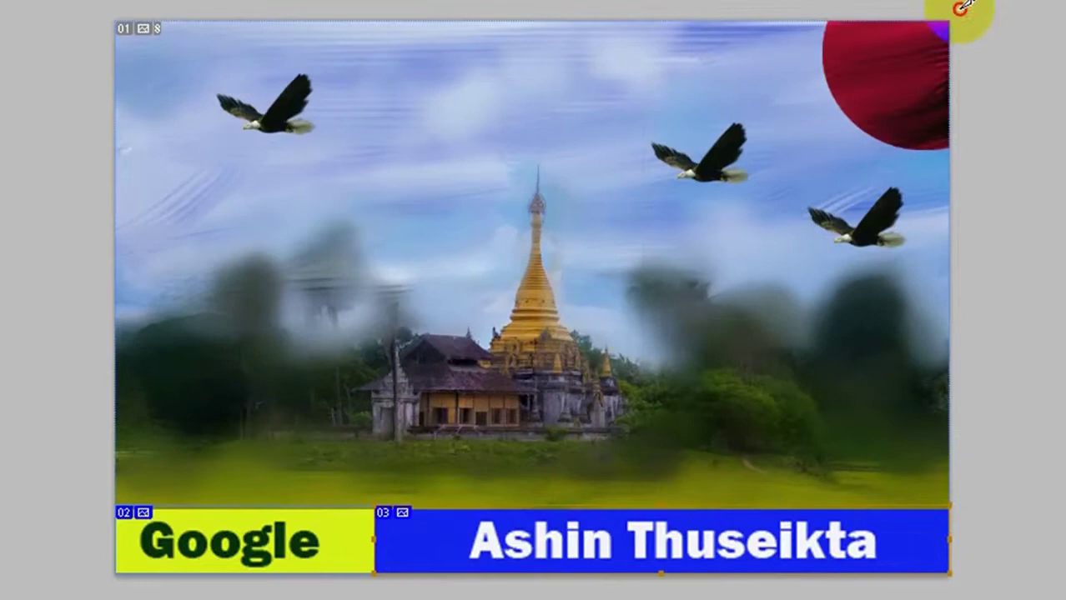
{"action": "left_click_drag", "start_coordinate": [709, 129], "coordinate": [644, 223]}
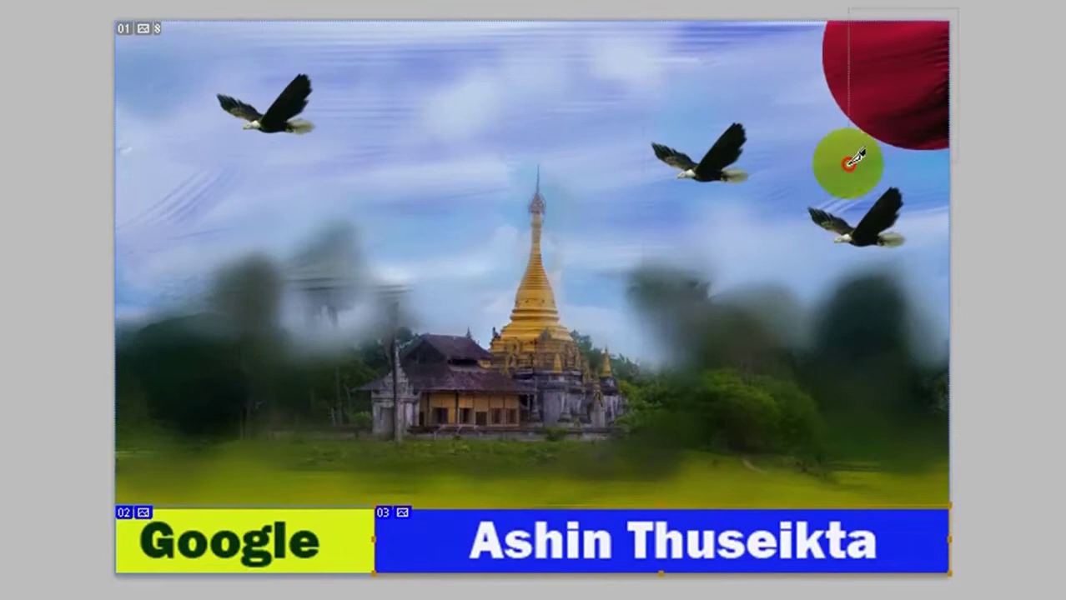
{"action": "left_click_drag", "start_coordinate": [852, 160], "coordinate": [105, 505]}
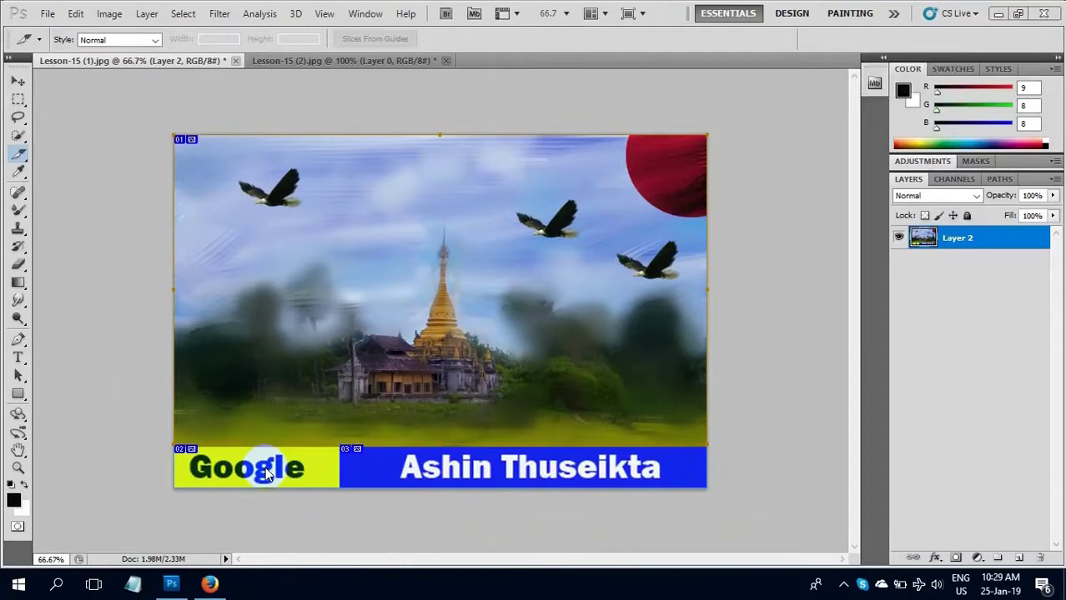
Step: Minimize Photoshop, launch Firefox, and load google.com
{"action": "left_click", "coordinate": [998, 14]}
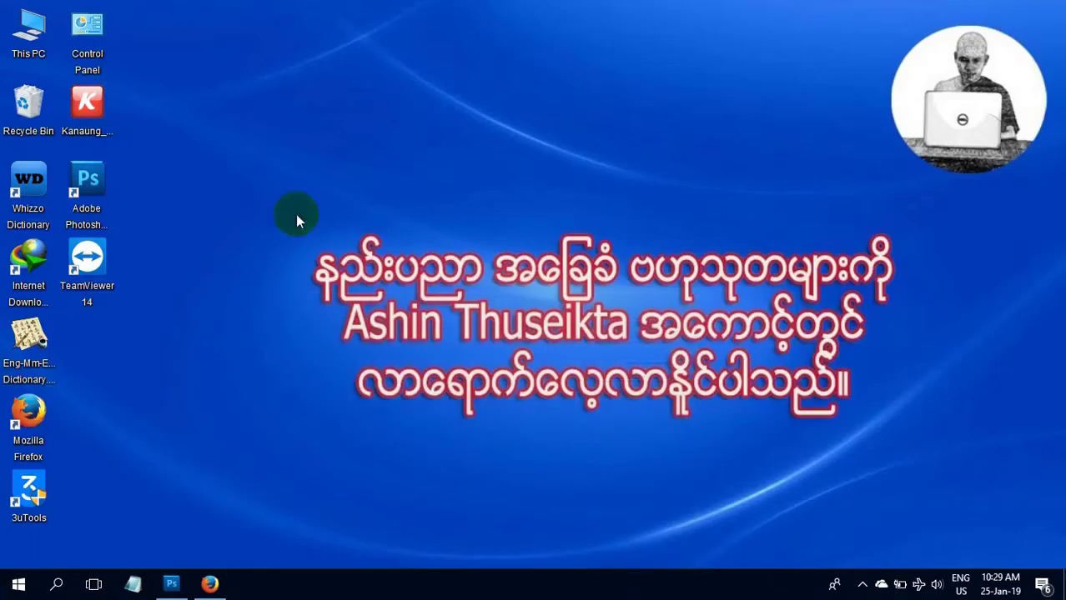
{"action": "left_click", "coordinate": [35, 414]}
{"action": "double_click", "coordinate": [35, 414]}
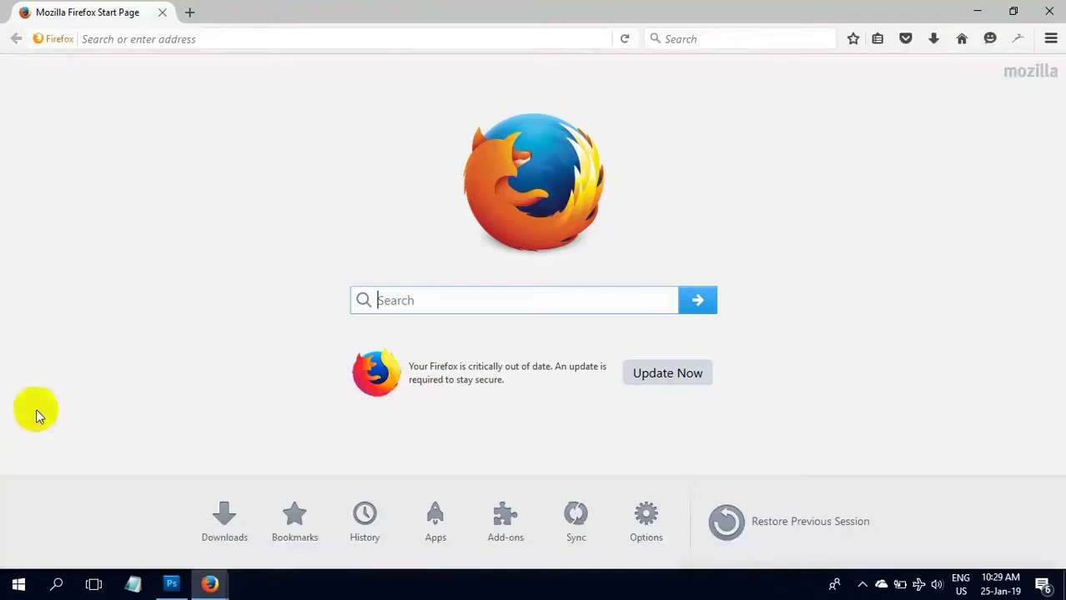
{"action": "left_click", "coordinate": [221, 34]}
{"action": "type", "text": "Google.com/"}
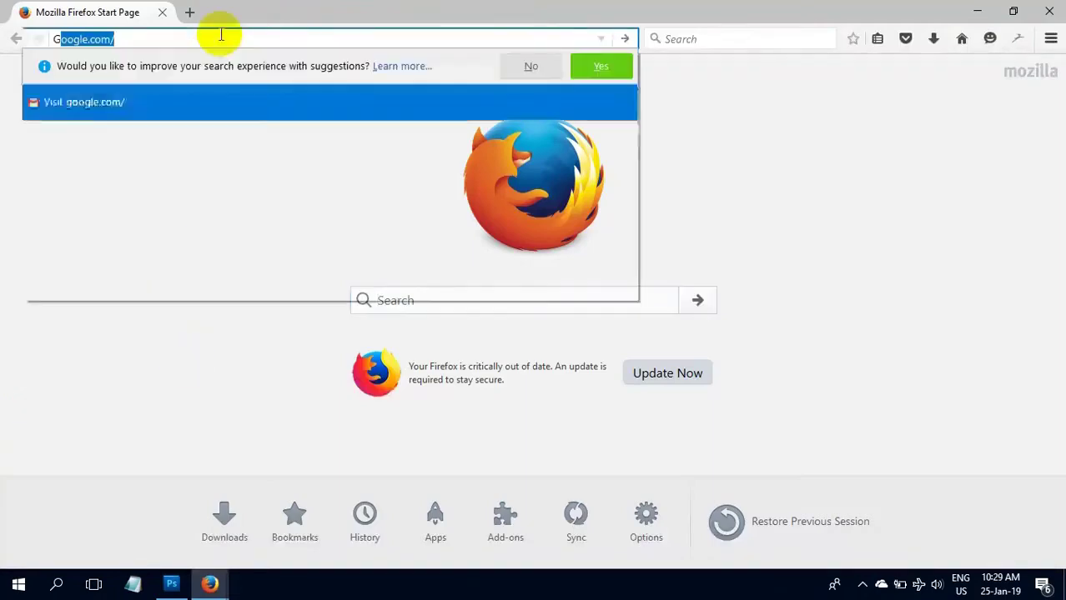
{"action": "key", "text": "Return"}
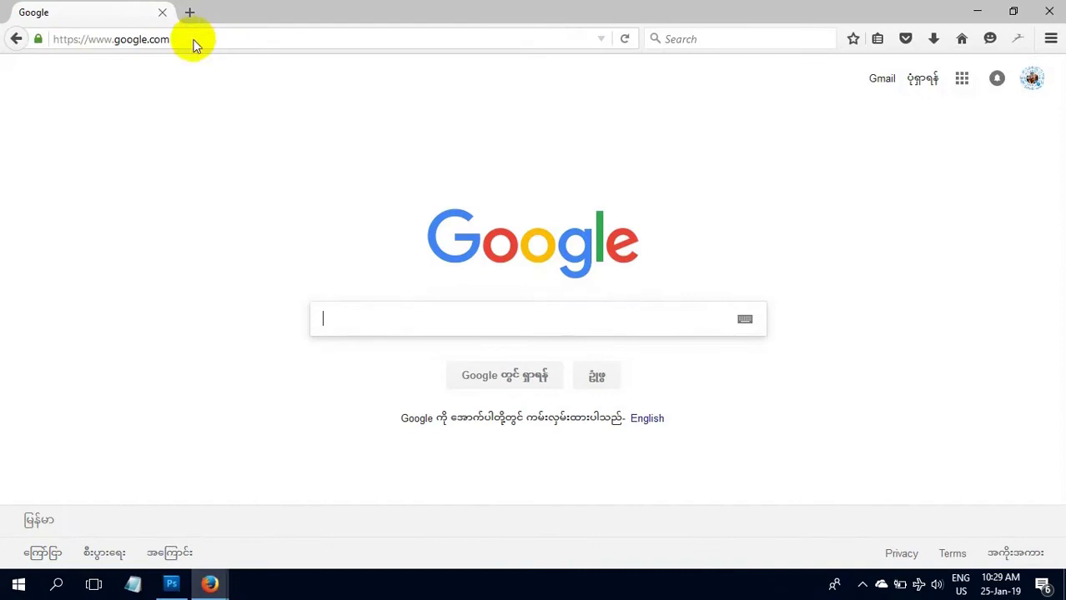
{"action": "key", "text": "F5"}
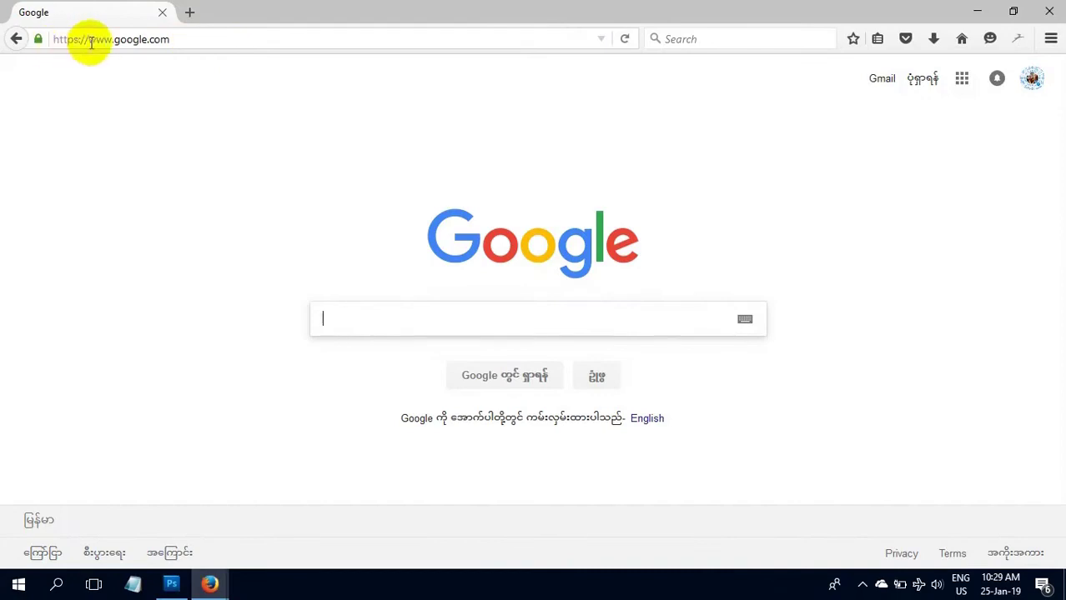
{"action": "left_click_drag", "start_coordinate": [185, 38], "coordinate": [51, 27]}
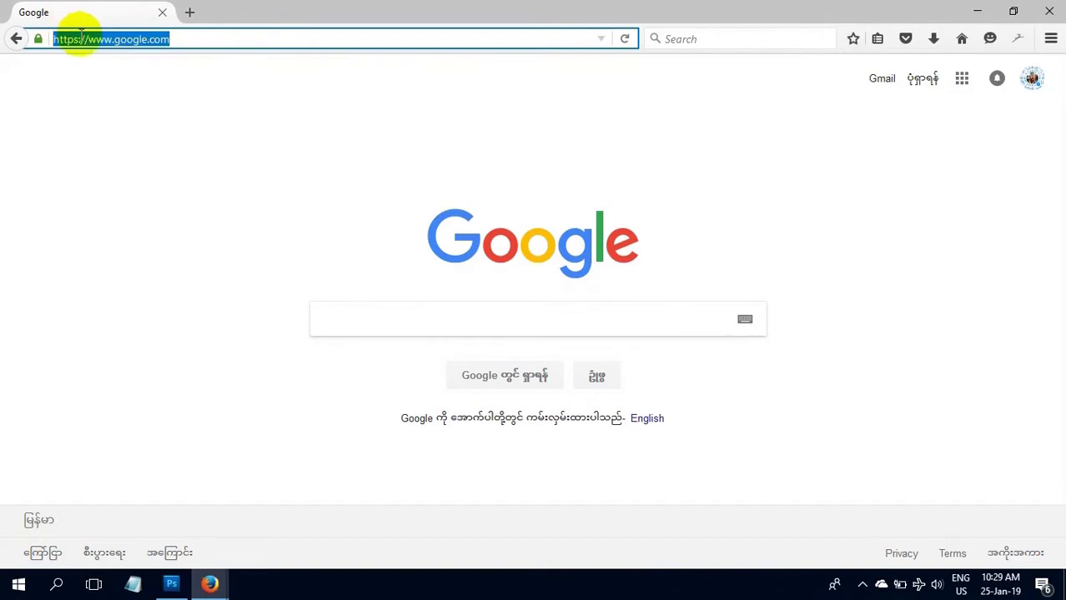
{"action": "right_click", "coordinate": [84, 39]}
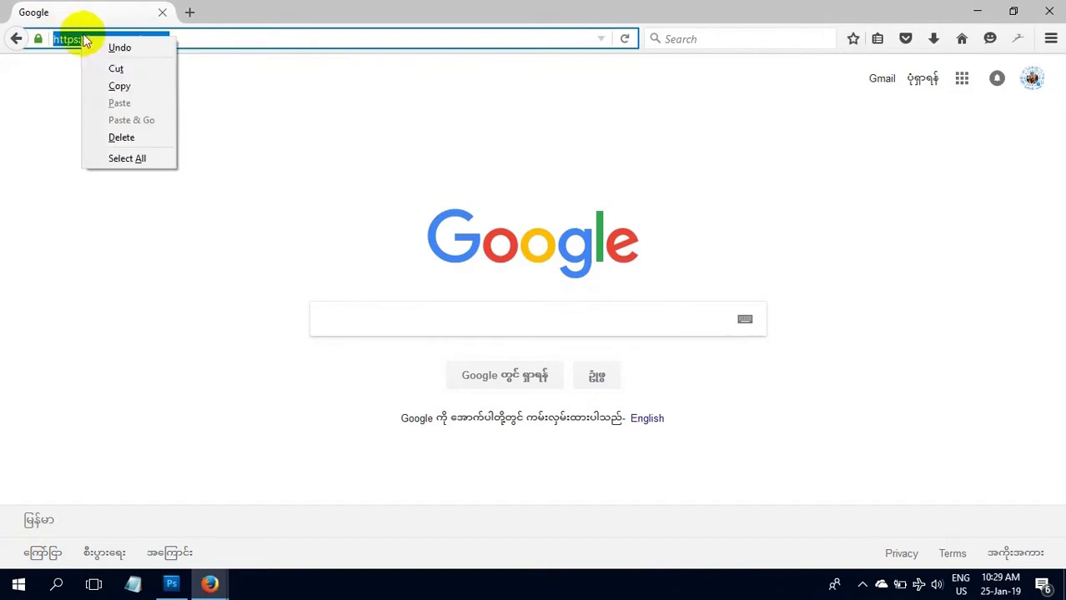
{"action": "left_click", "coordinate": [121, 86]}
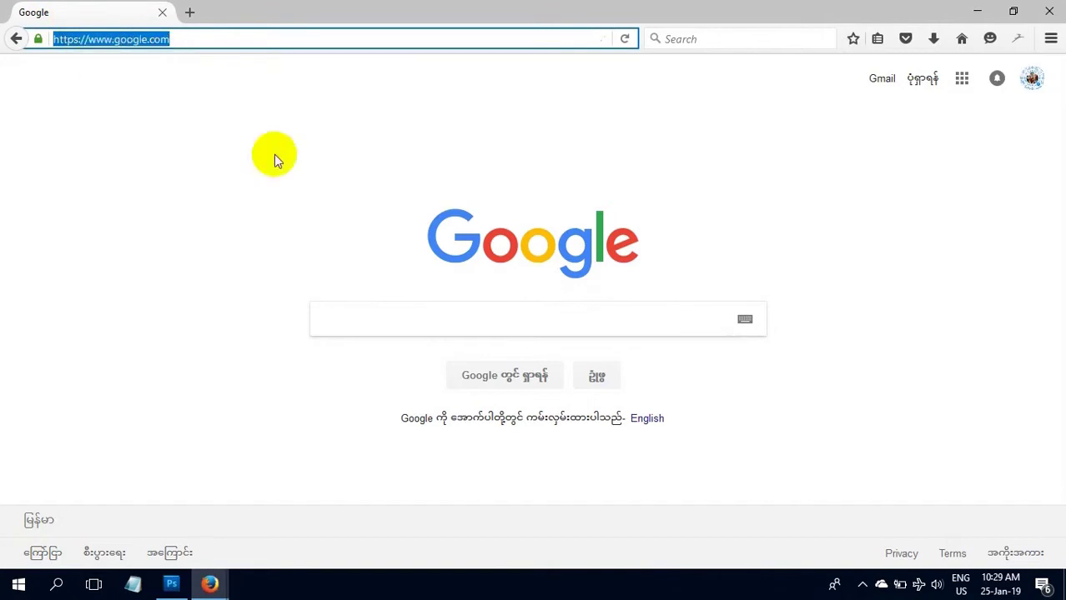
{"action": "left_click", "coordinate": [981, 12]}
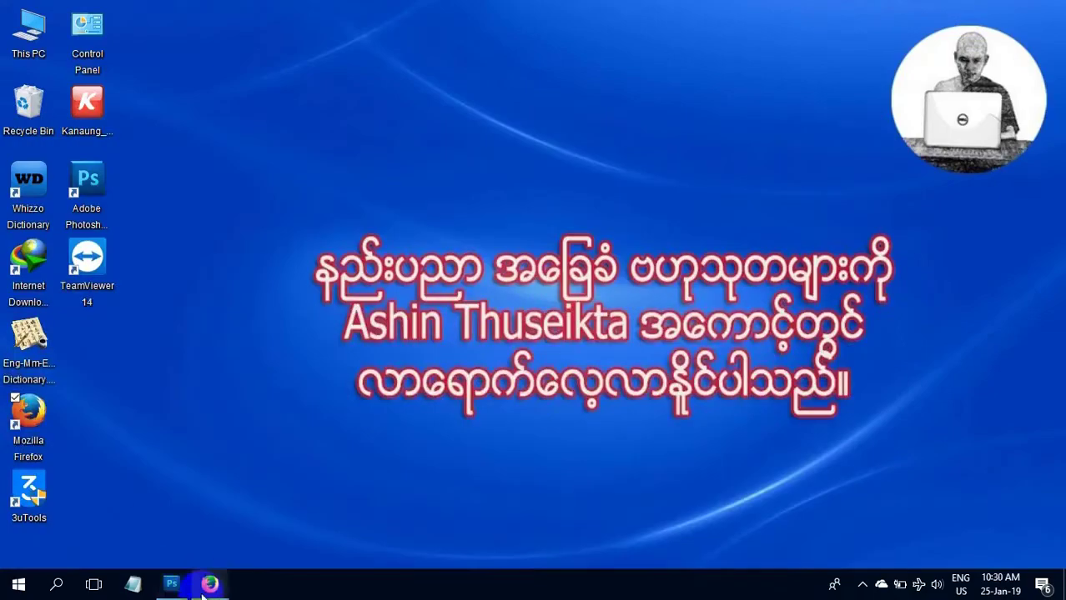
{"action": "left_click", "coordinate": [172, 584]}
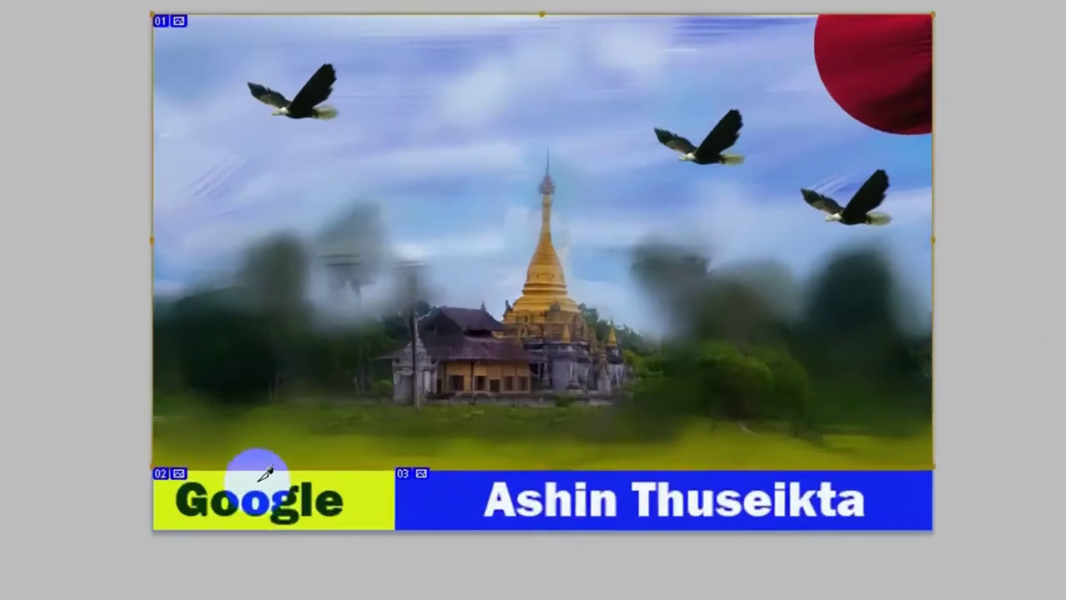
{"action": "right_click", "coordinate": [278, 493]}
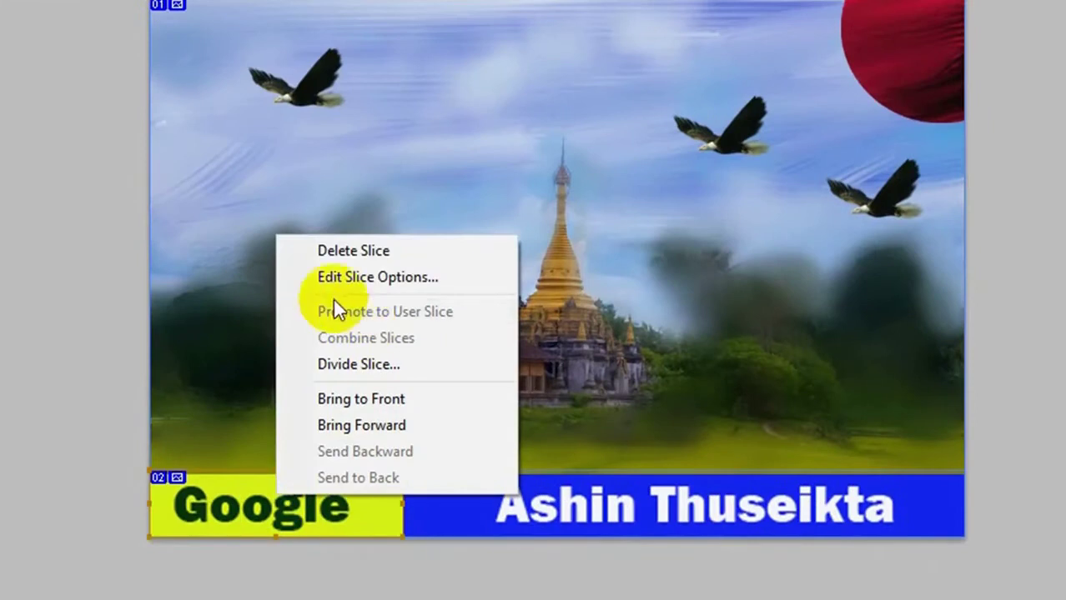
{"action": "left_click", "coordinate": [380, 278]}
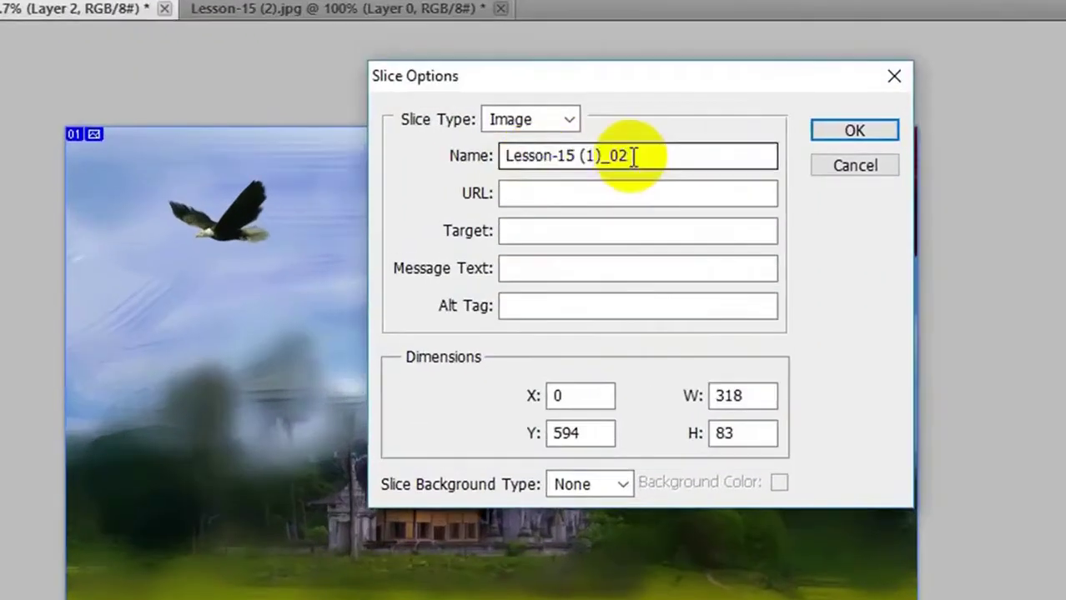
{"action": "left_click_drag", "start_coordinate": [634, 157], "coordinate": [507, 159]}
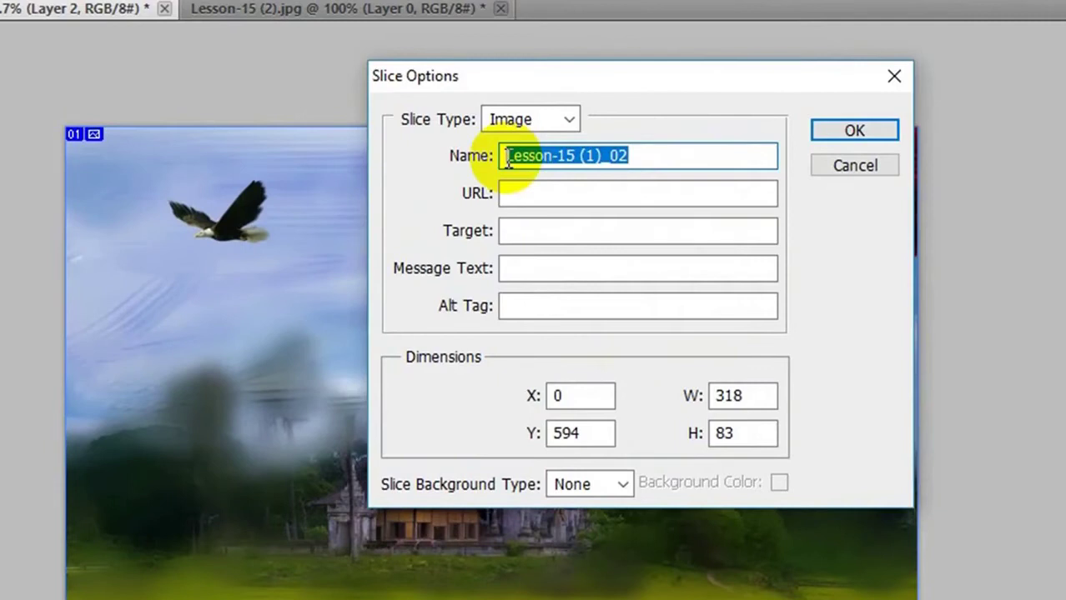
{"action": "type", "text": "0012"}
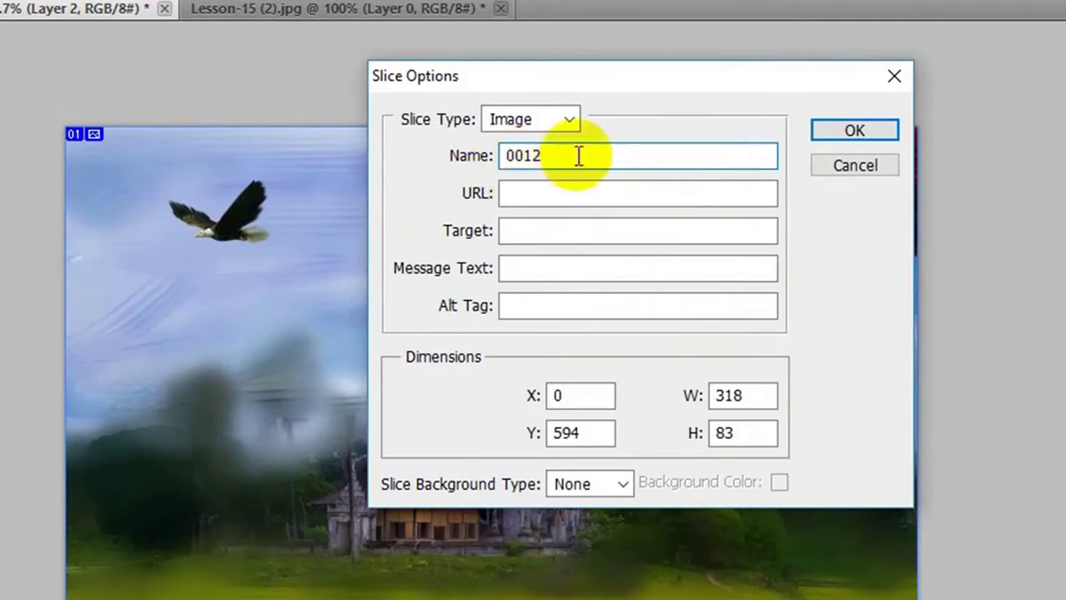
{"action": "left_click", "coordinate": [515, 195]}
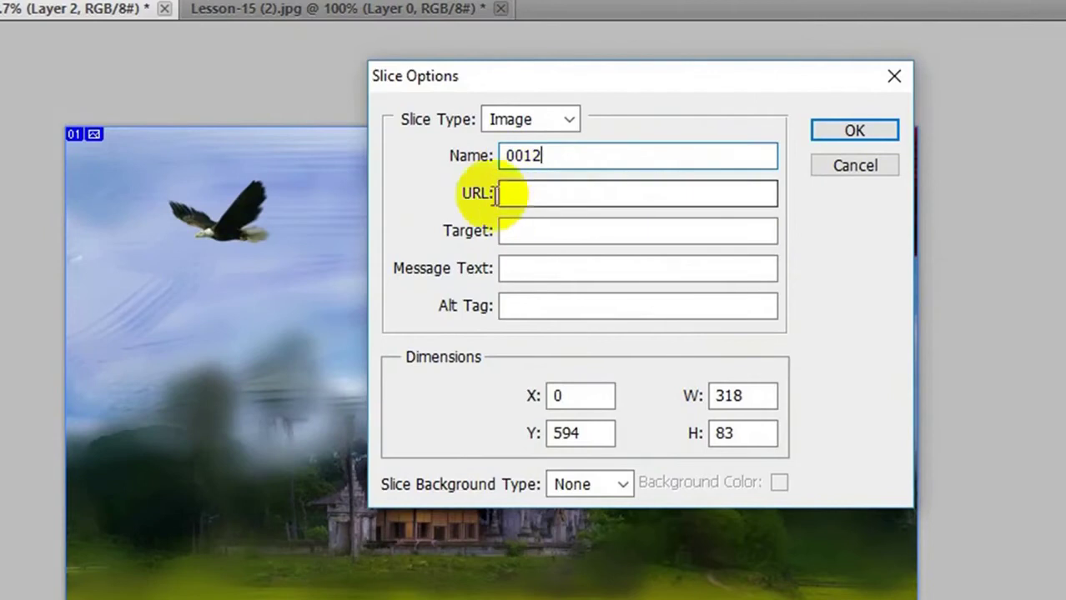
{"action": "right_click", "coordinate": [516, 194]}
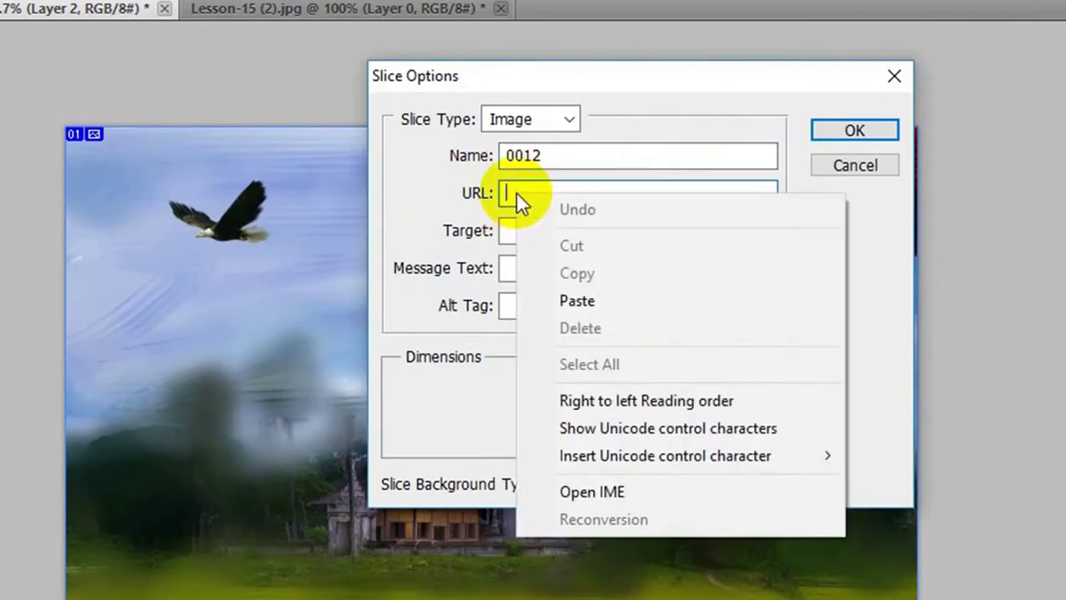
{"action": "left_click", "coordinate": [577, 302]}
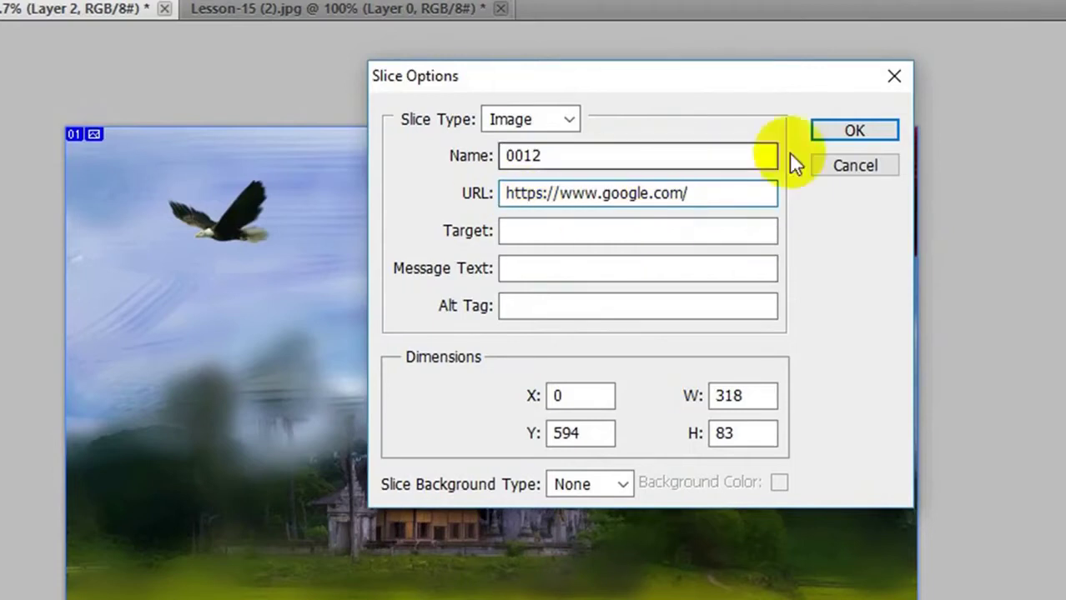
{"action": "left_click", "coordinate": [853, 132]}
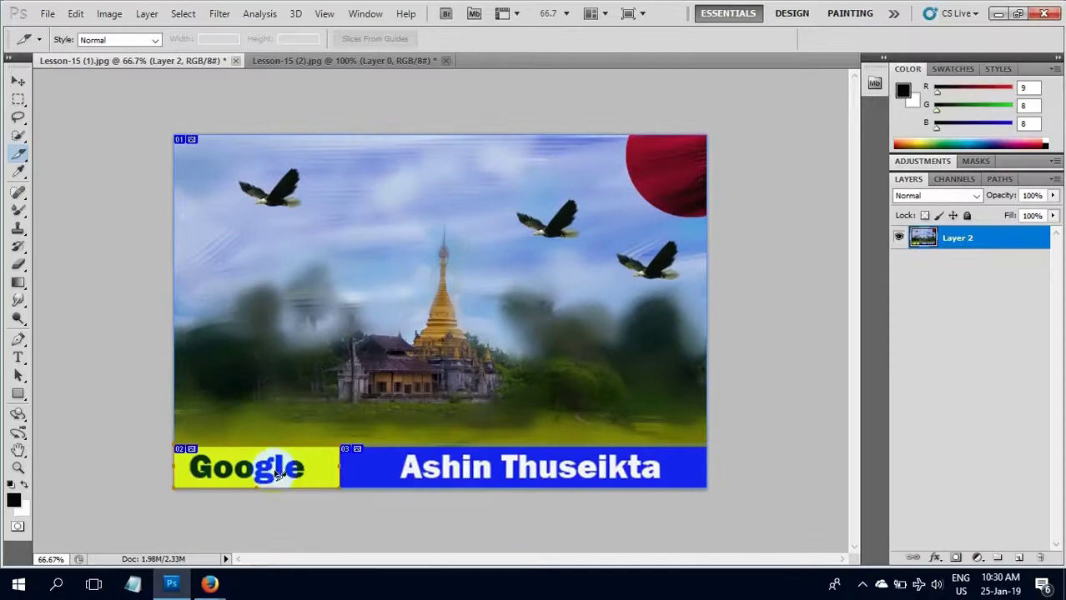
Step: Bring the Firefox Google window forward, then minimize it again
{"action": "left_click", "coordinate": [210, 585]}
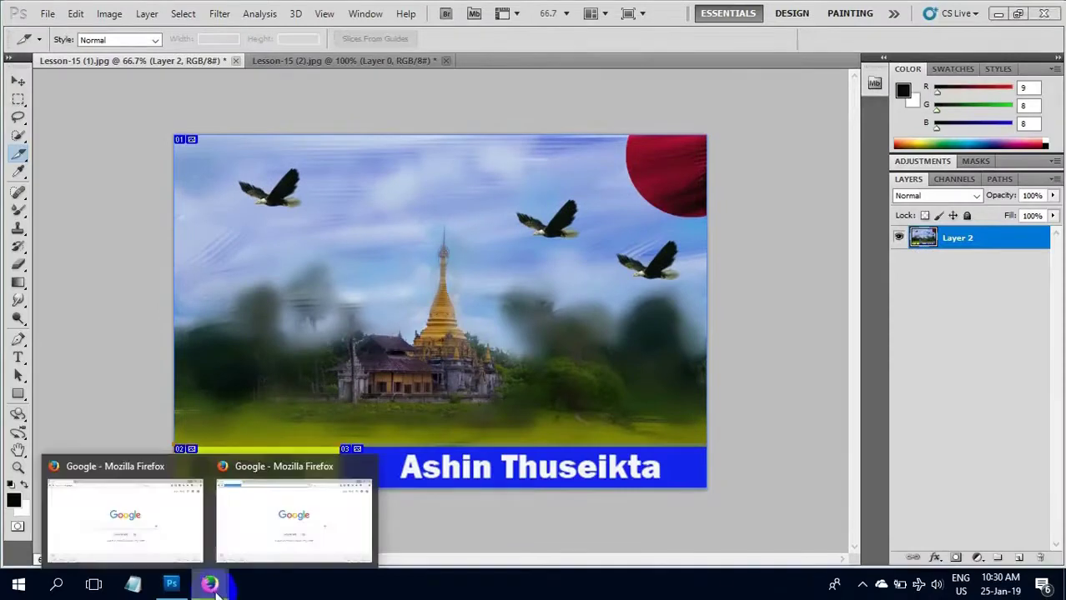
{"action": "left_click", "coordinate": [251, 538]}
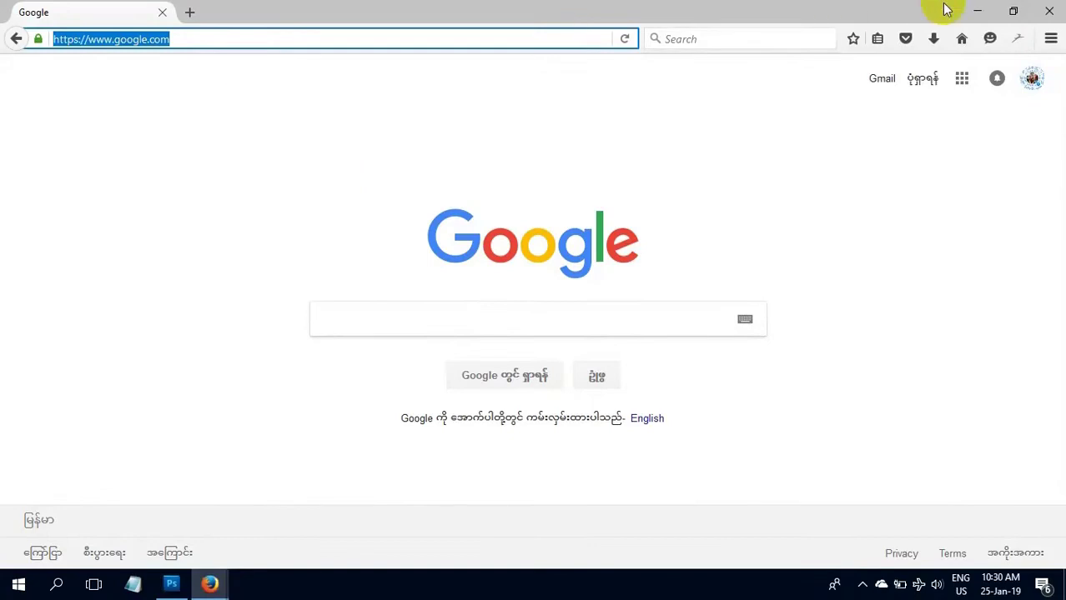
{"action": "left_click", "coordinate": [976, 11]}
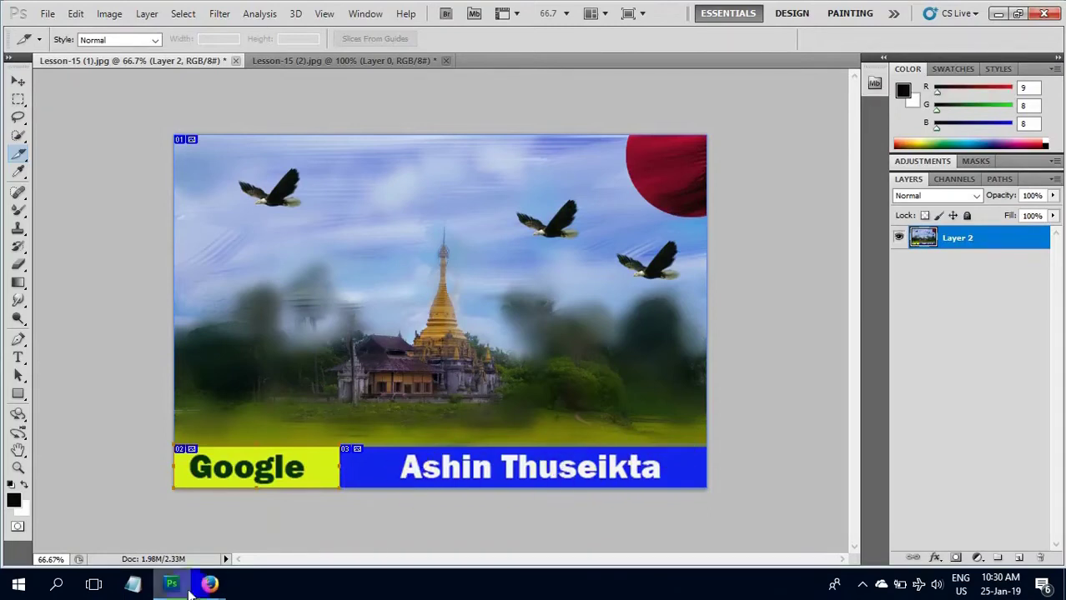
Step: Open facebook.com in a new Firefox tab, select its address, and minimize Firefox
{"action": "mouse_move", "coordinate": [209, 584]}
{"action": "left_click", "coordinate": [268, 530]}
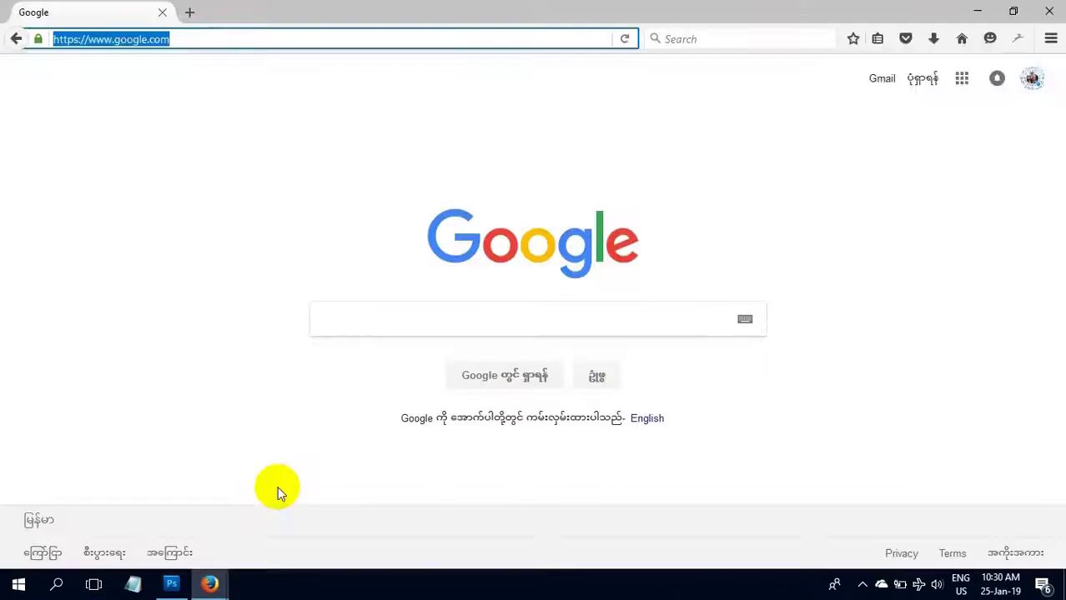
{"action": "left_click", "coordinate": [187, 13]}
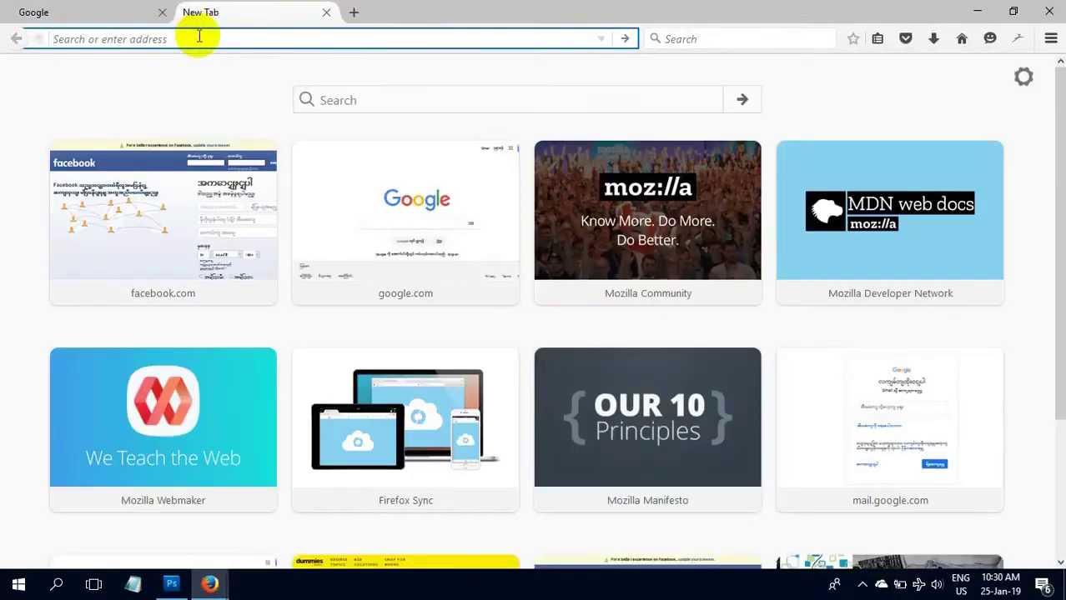
{"action": "left_click", "coordinate": [178, 198]}
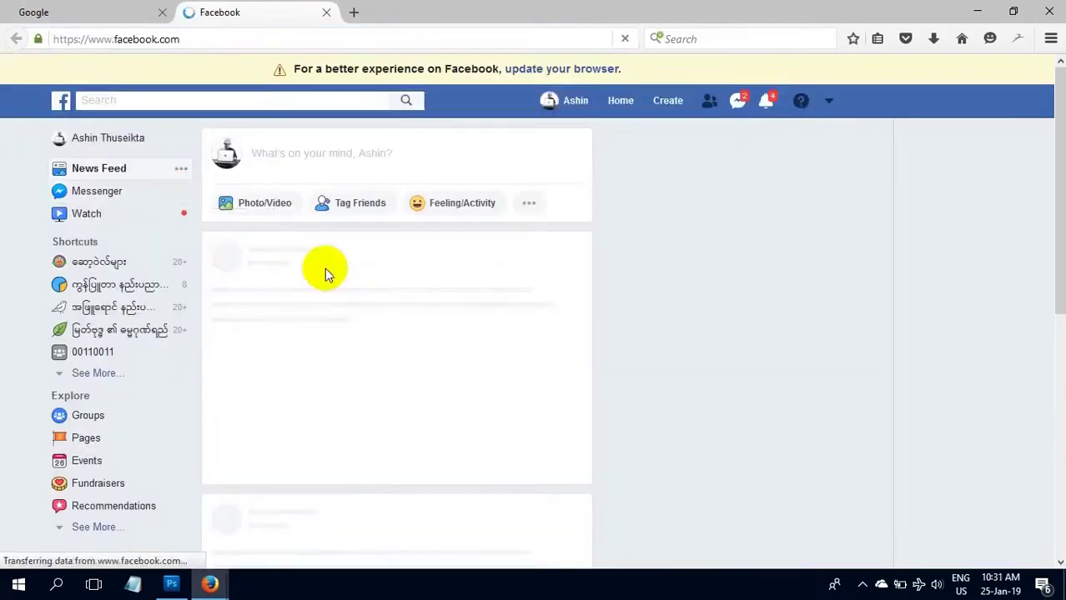
{"action": "left_click_drag", "start_coordinate": [188, 40], "coordinate": [55, 42]}
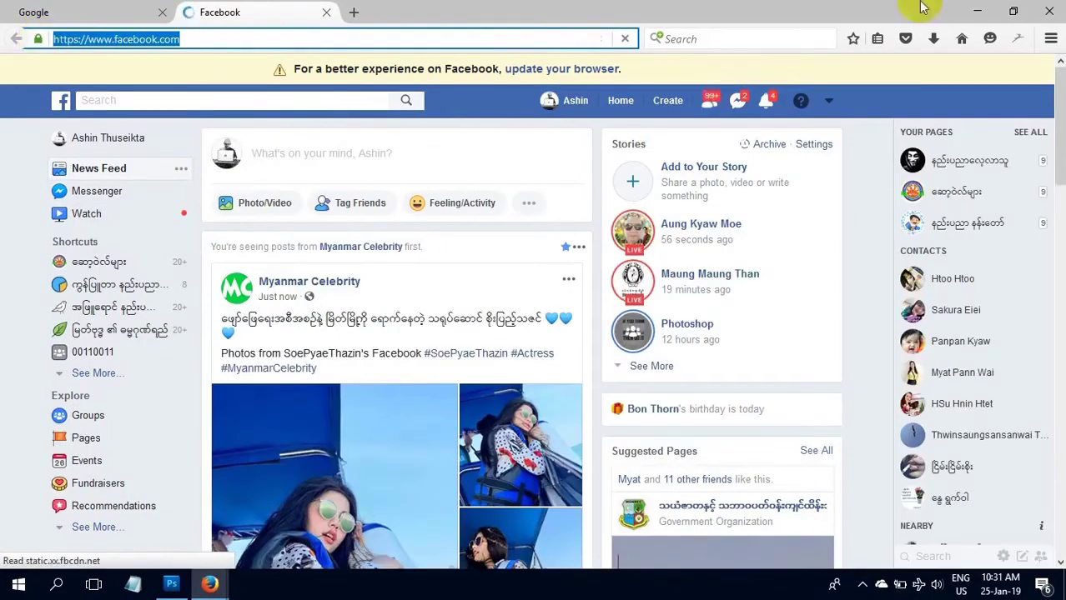
{"action": "left_click", "coordinate": [974, 13]}
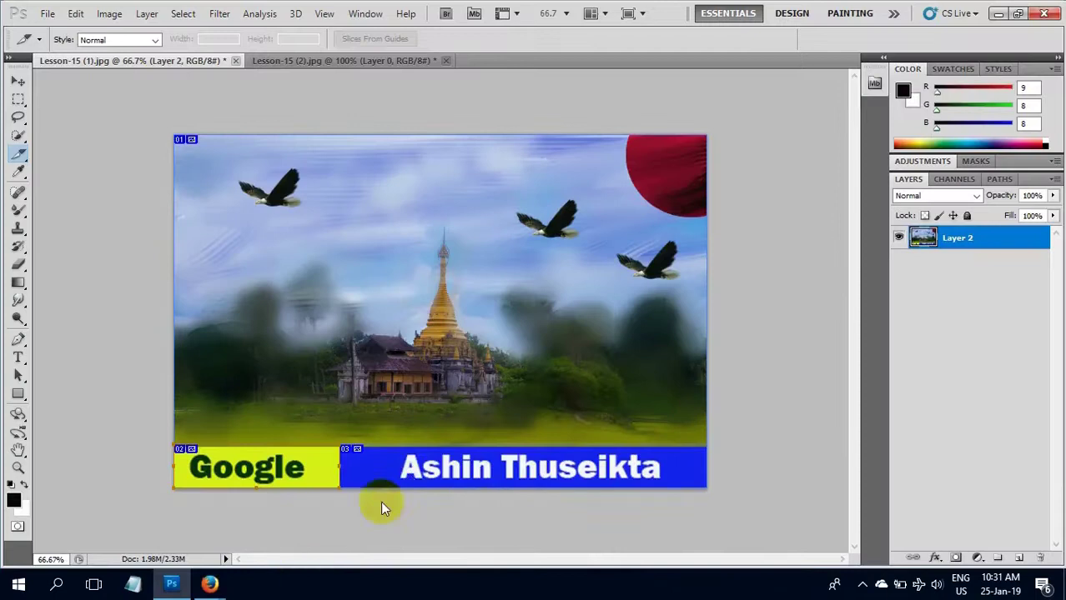
{"action": "right_click", "coordinate": [407, 475]}
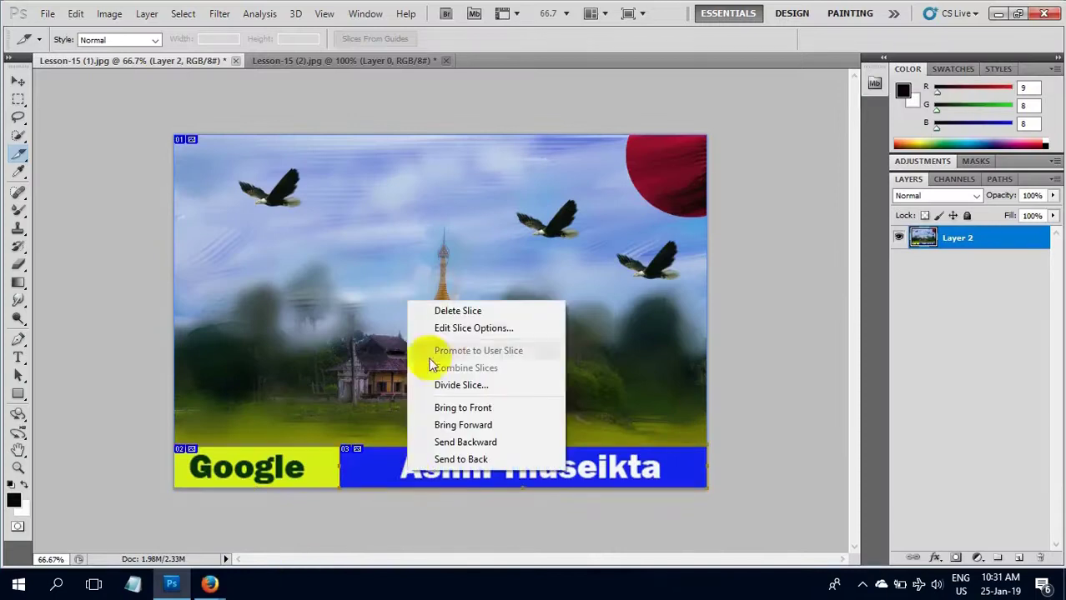
{"action": "left_click", "coordinate": [467, 329]}
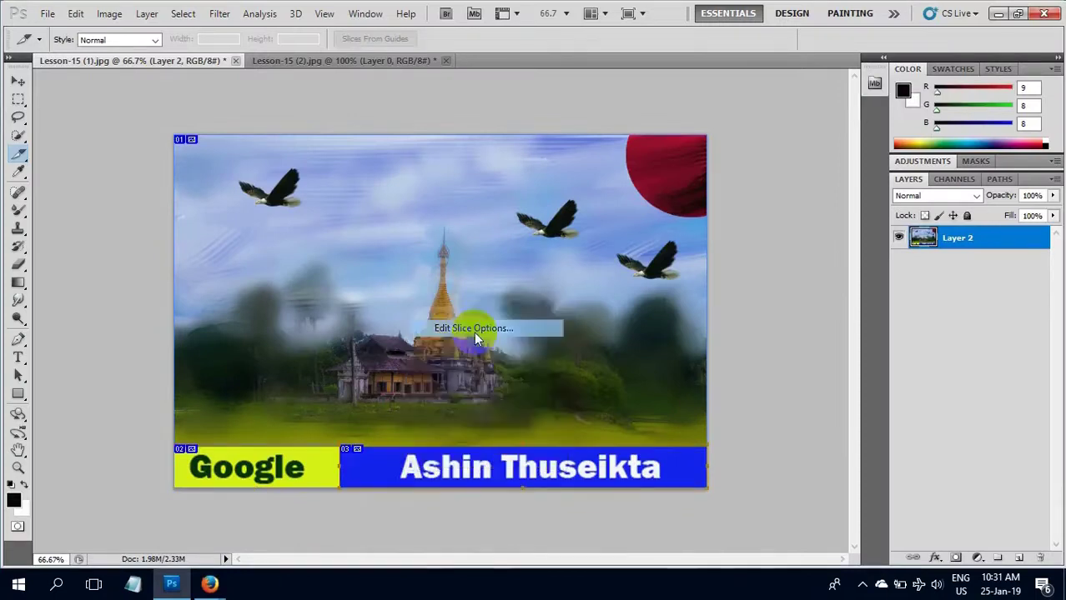
{"action": "left_click", "coordinate": [469, 176]}
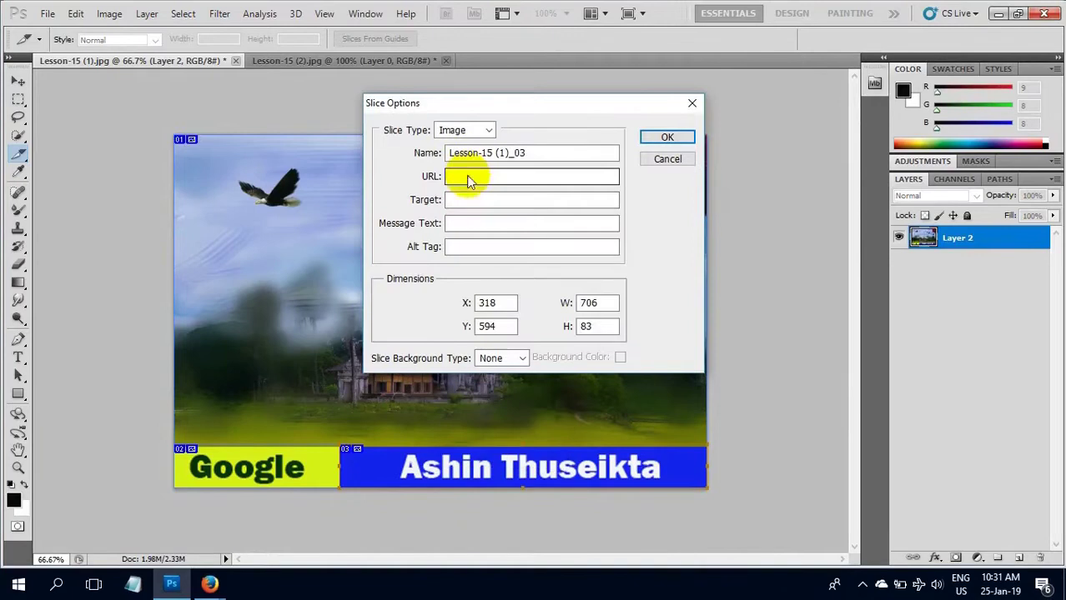
{"action": "right_click", "coordinate": [468, 178]}
{"action": "left_click", "coordinate": [506, 242]}
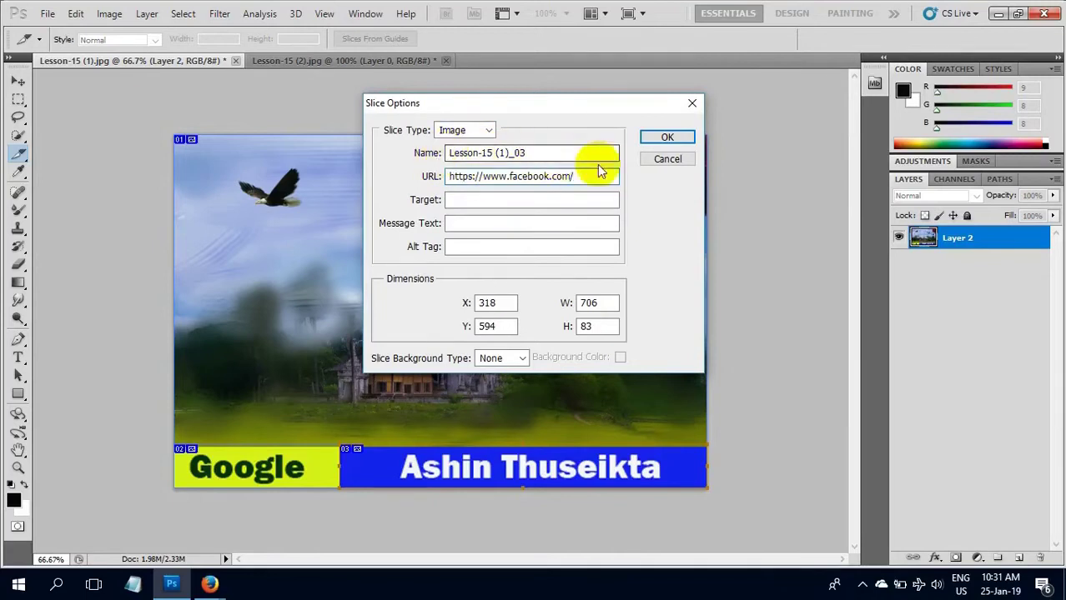
{"action": "left_click", "coordinate": [667, 140]}
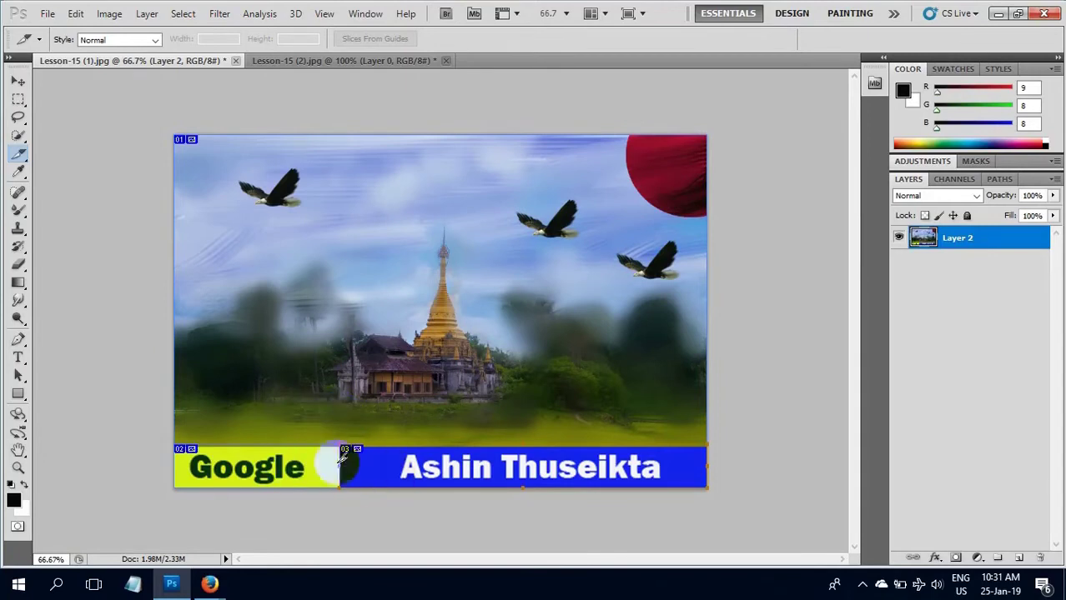
Step: In Save for Web & Devices, keep JPEG at High quality (60) and proceed to Save
{"action": "left_click", "coordinate": [48, 15]}
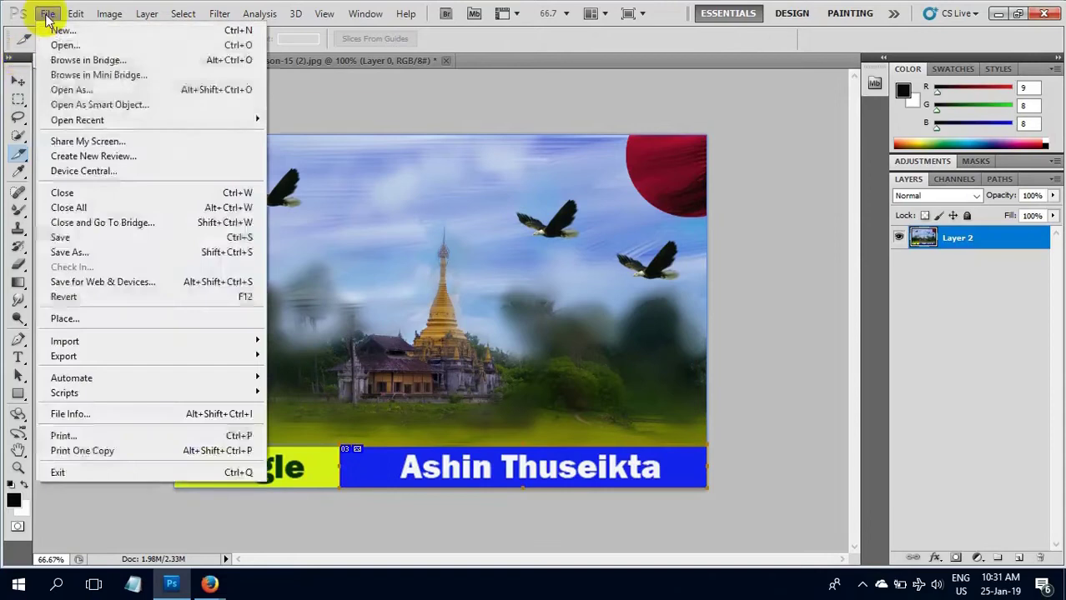
{"action": "left_click", "coordinate": [104, 284]}
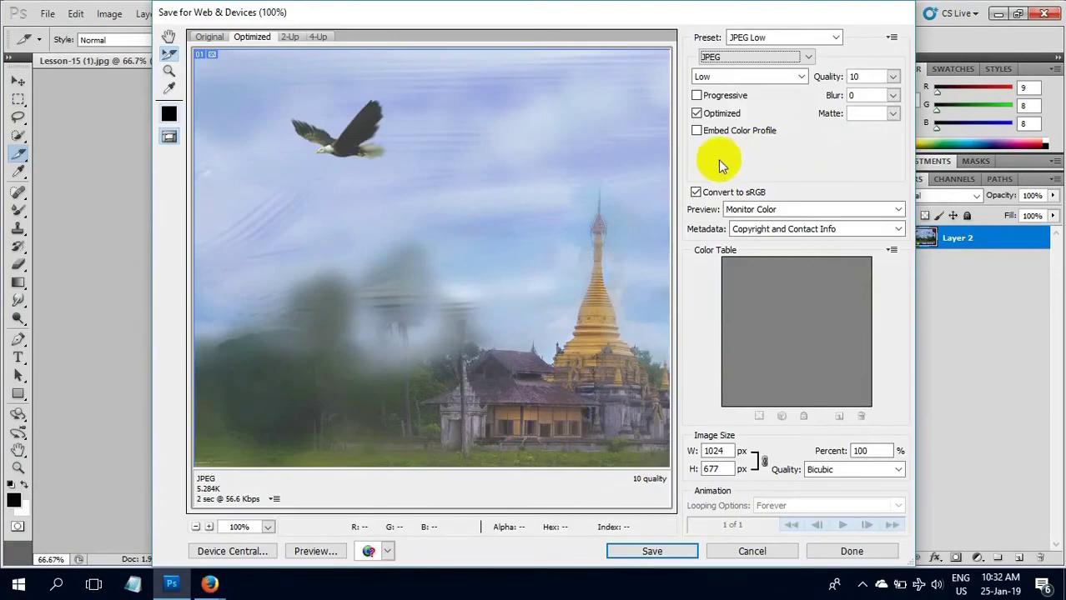
{"action": "left_click", "coordinate": [807, 55]}
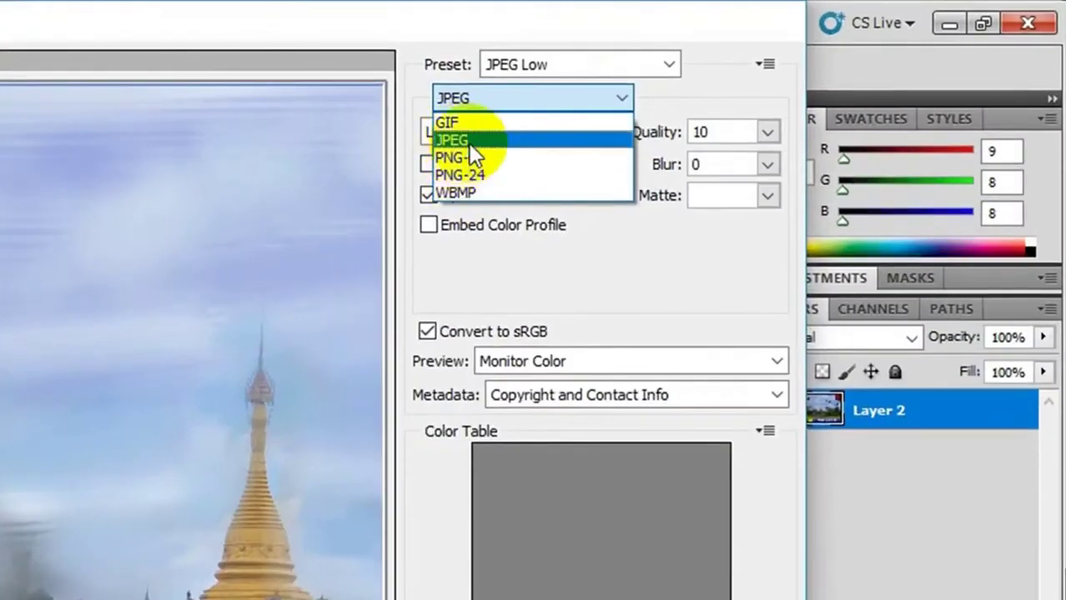
{"action": "left_click", "coordinate": [469, 143]}
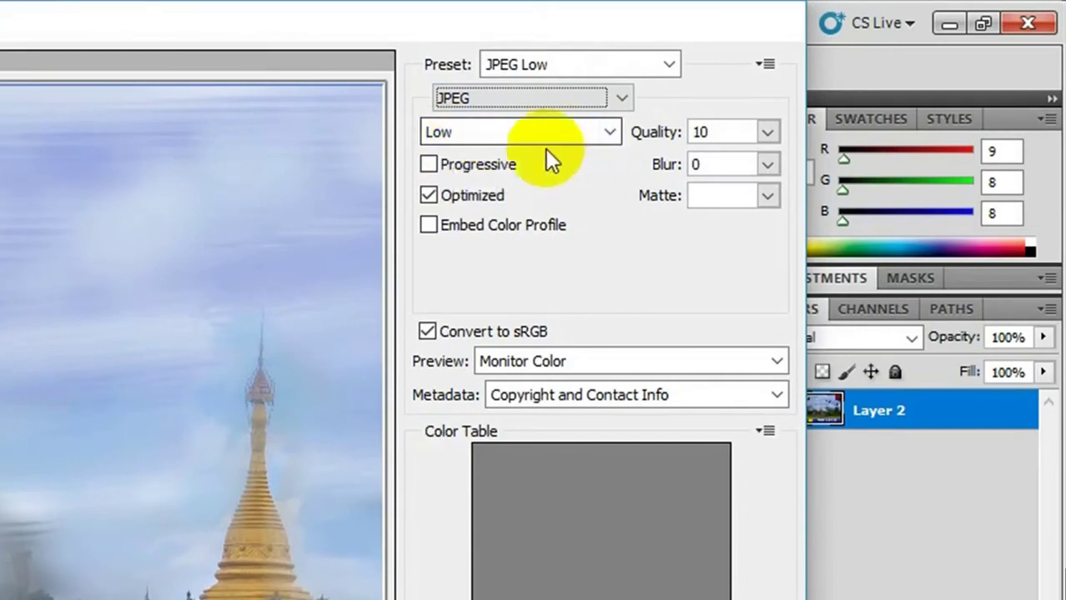
{"action": "left_click", "coordinate": [609, 134]}
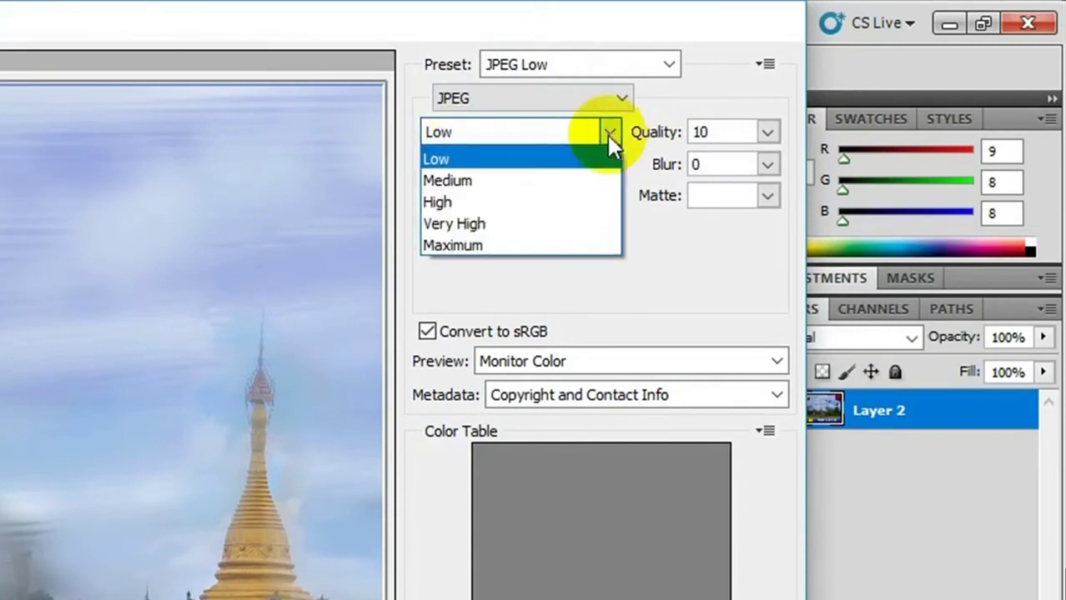
{"action": "left_click", "coordinate": [486, 201]}
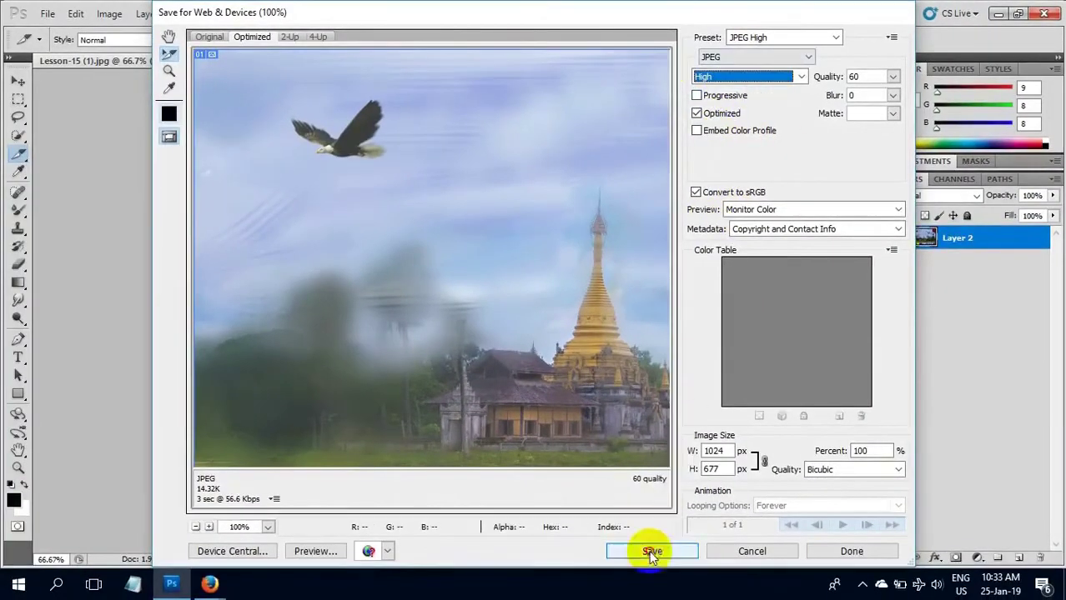
{"action": "left_click", "coordinate": [649, 551]}
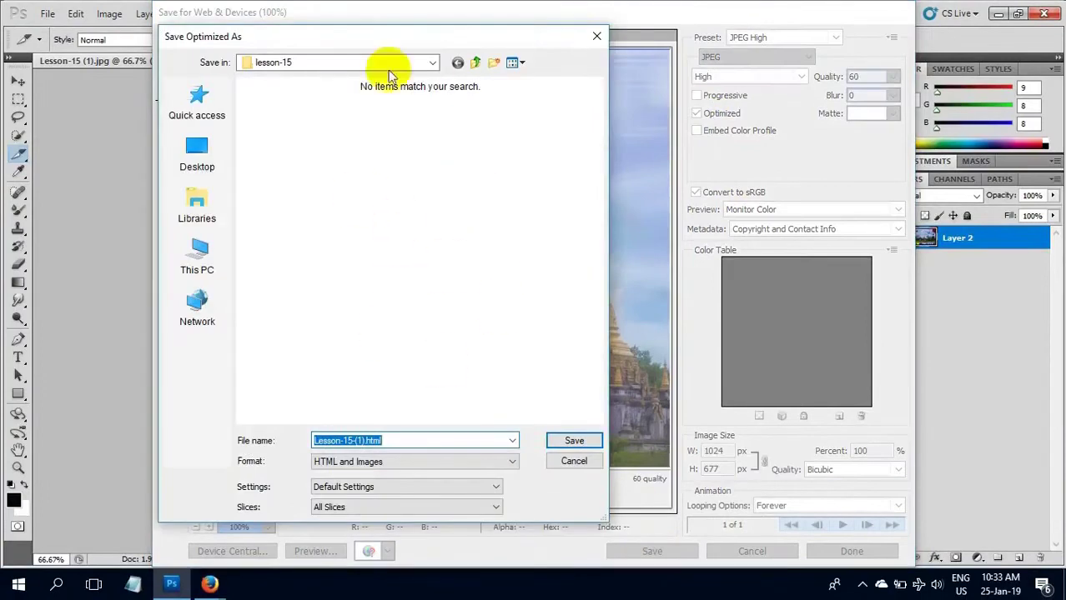
Step: Export the sliced banner to Documents in 'HTML and Images' format
{"action": "left_click", "coordinate": [434, 63]}
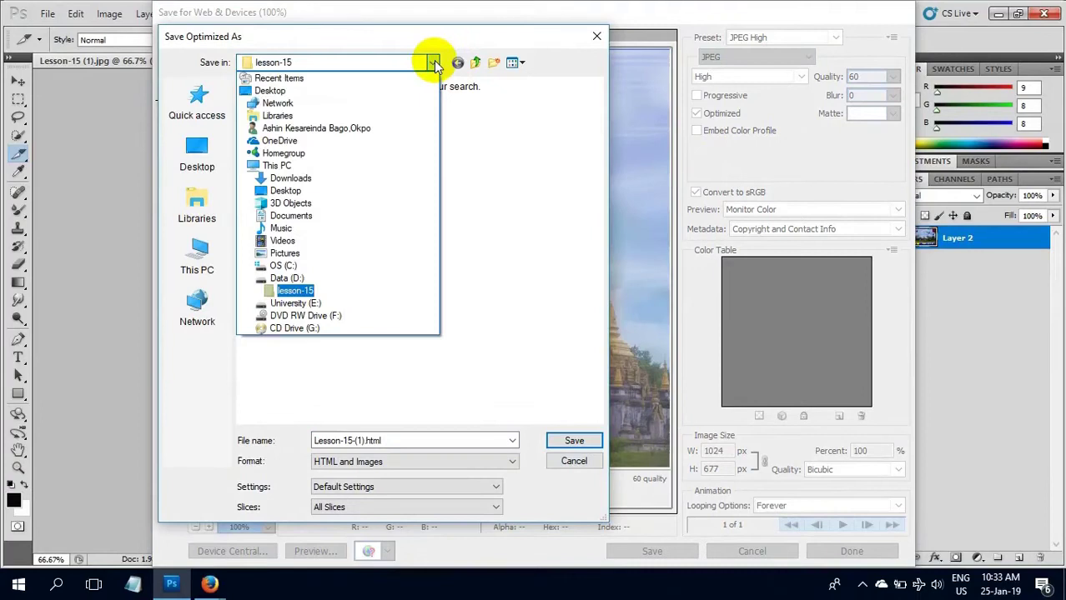
{"action": "left_click", "coordinate": [300, 216]}
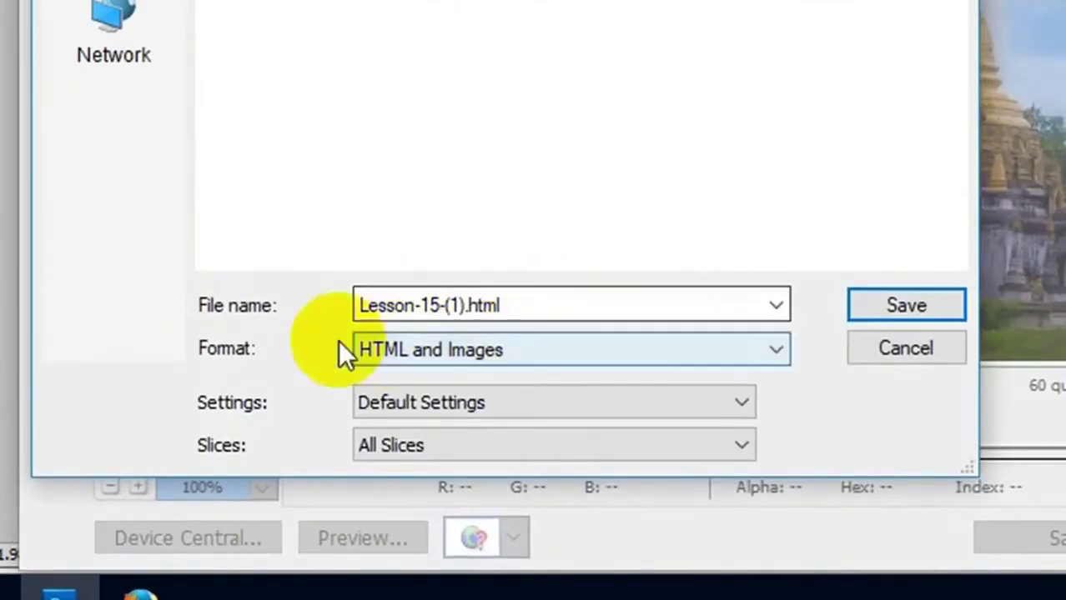
{"action": "left_click", "coordinate": [536, 350]}
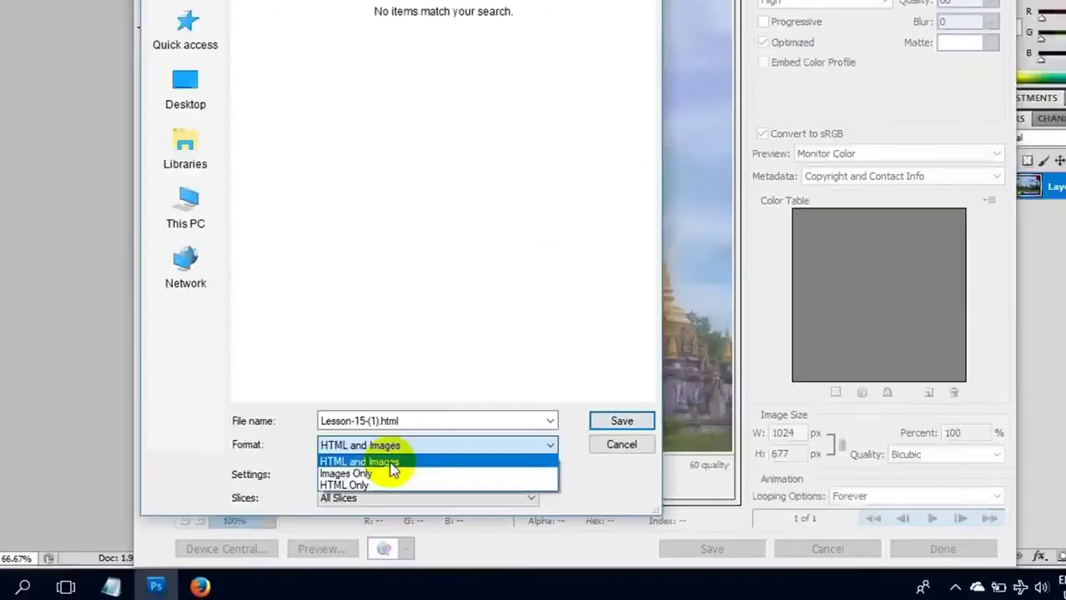
{"action": "left_click", "coordinate": [391, 463]}
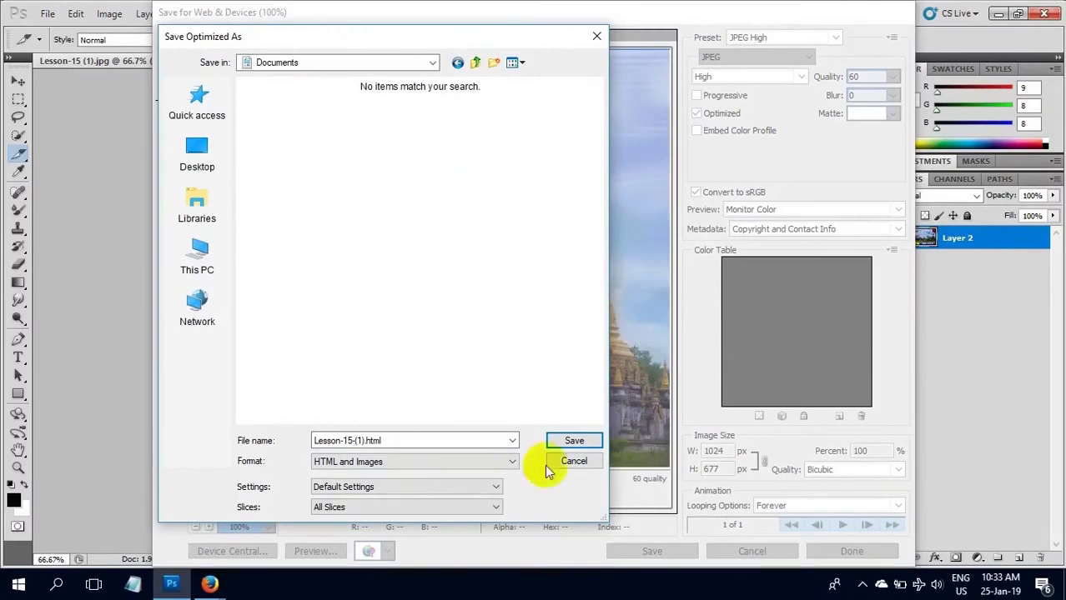
{"action": "left_click", "coordinate": [573, 441]}
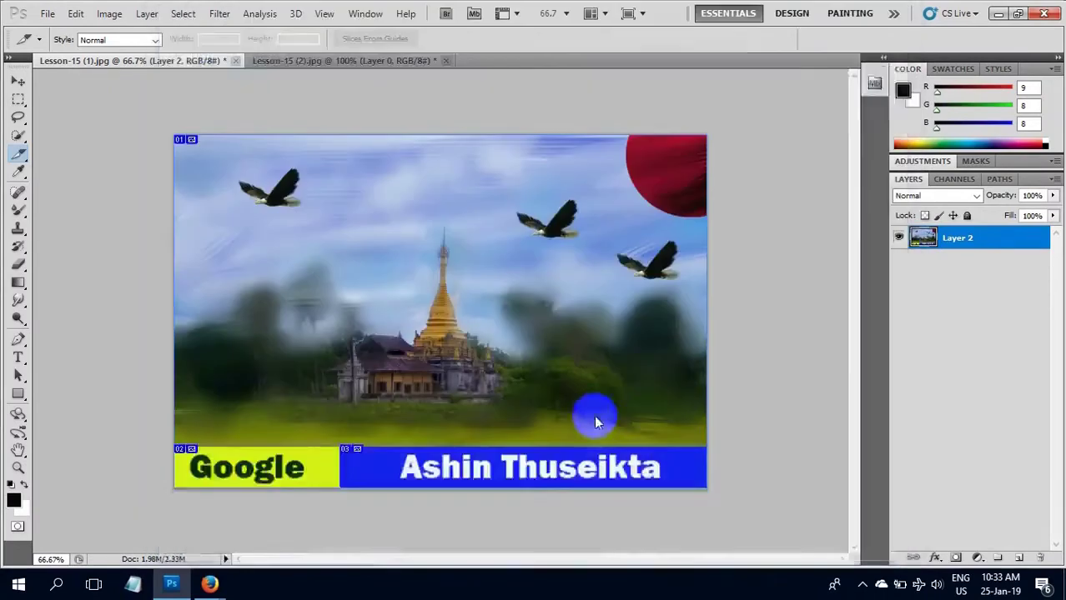
Step: Minimise Photoshop and open the Documents folder in a maximised This PC window
{"action": "left_click", "coordinate": [997, 13]}
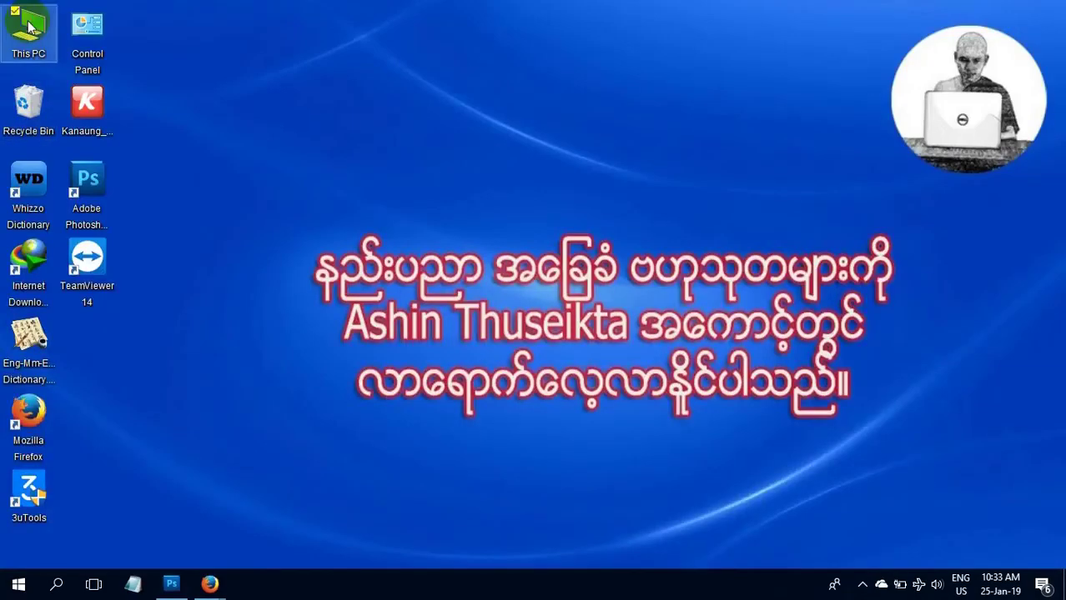
{"action": "double_click", "coordinate": [29, 26]}
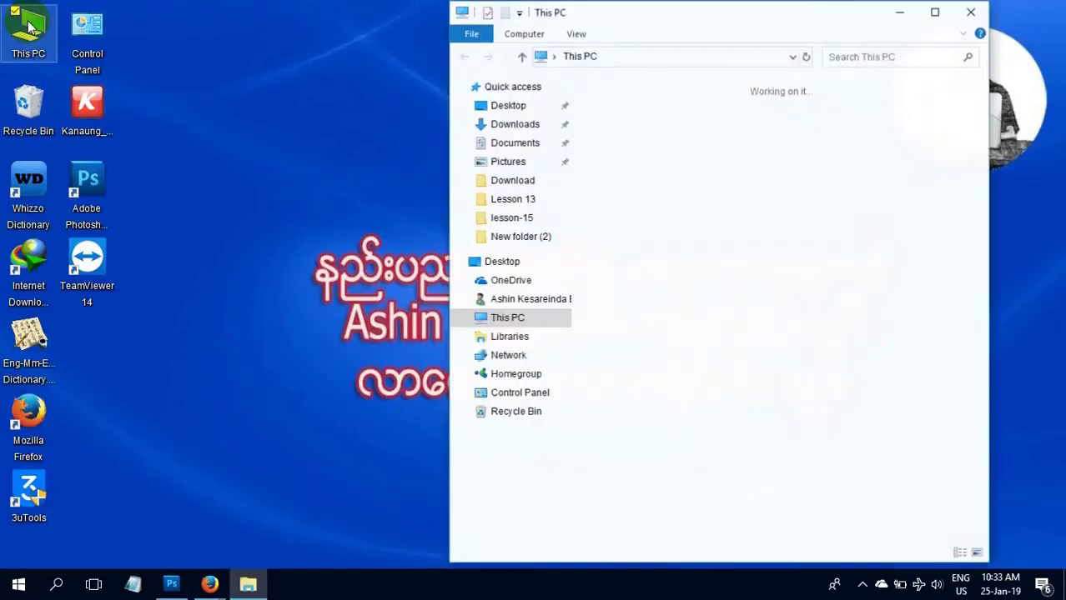
{"action": "left_click", "coordinate": [938, 13]}
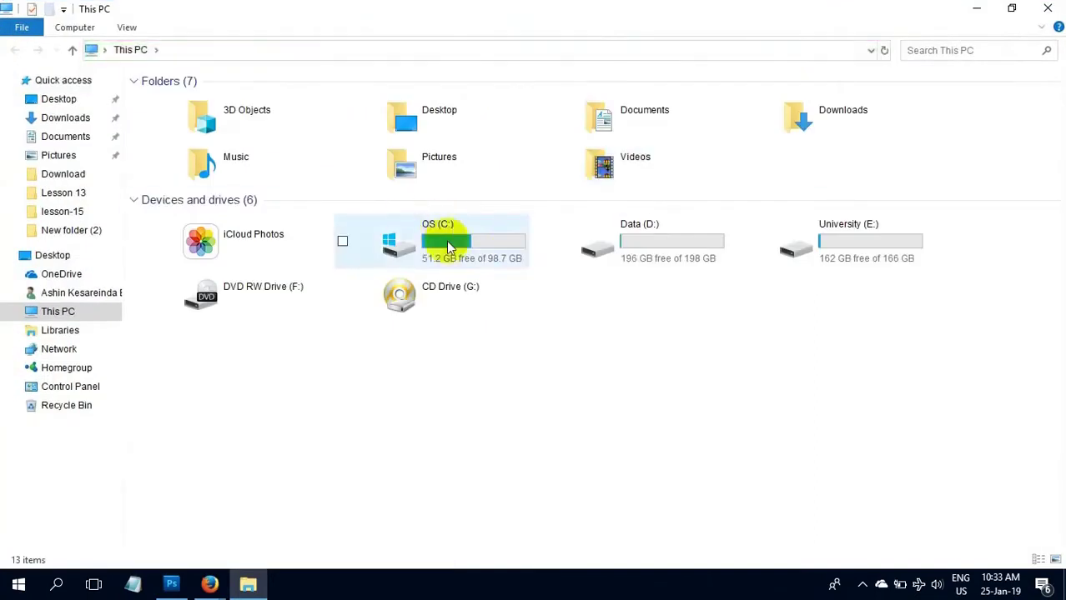
{"action": "double_click", "coordinate": [634, 121]}
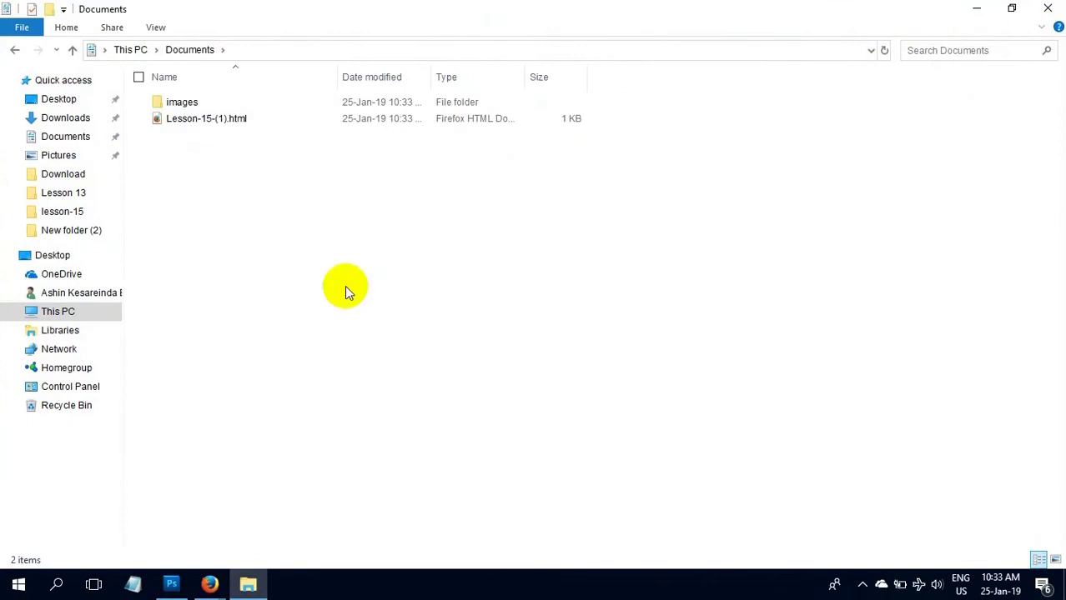
Step: Check the slice JPGs in the images folder, then return and select Lesson-15-(1).html
{"action": "left_click", "coordinate": [194, 100]}
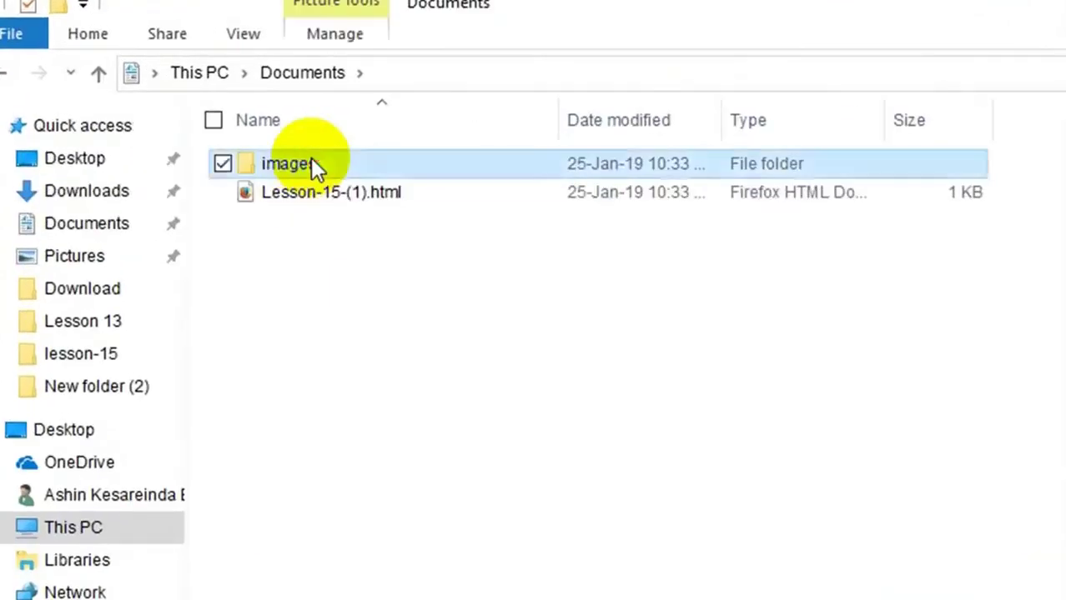
{"action": "double_click", "coordinate": [316, 161]}
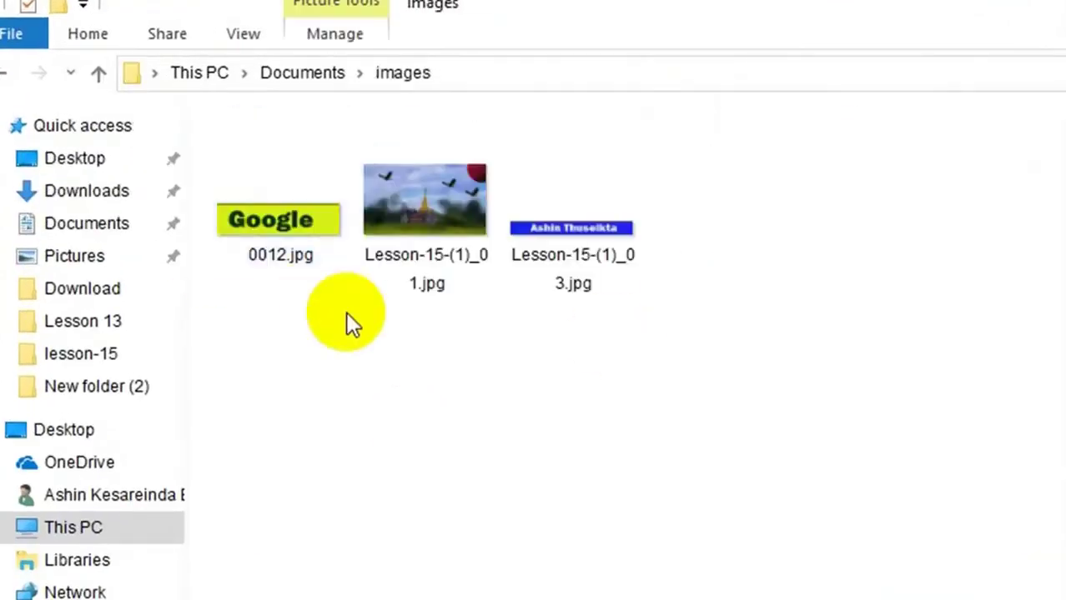
{"action": "left_click", "coordinate": [98, 74]}
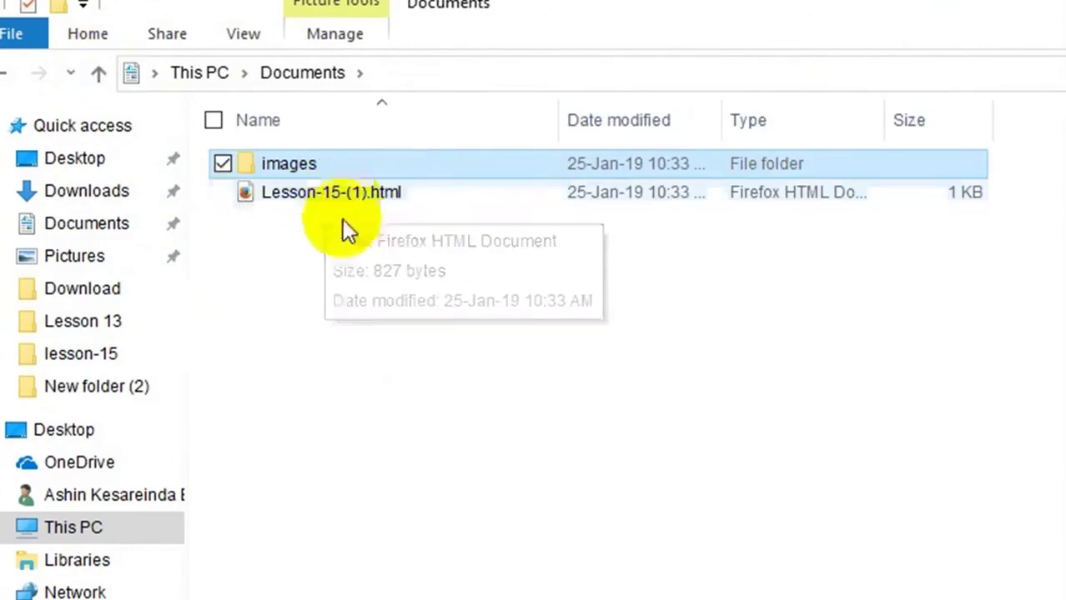
{"action": "left_click", "coordinate": [230, 123]}
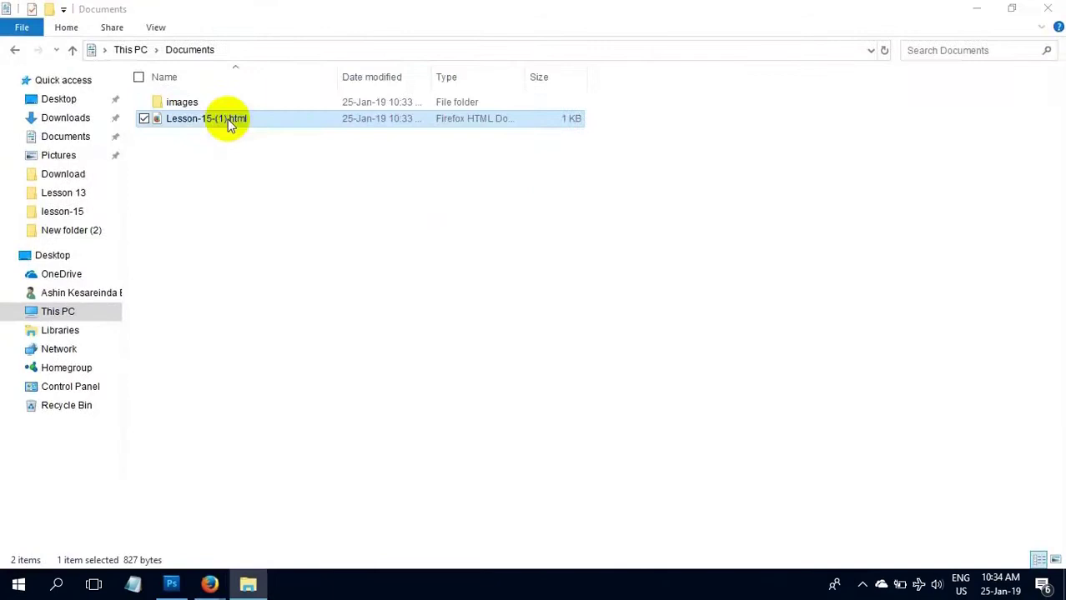
Step: Open Lesson-15-(1).html in Firefox and close the leftover Facebook and Google tabs
{"action": "double_click", "coordinate": [228, 119]}
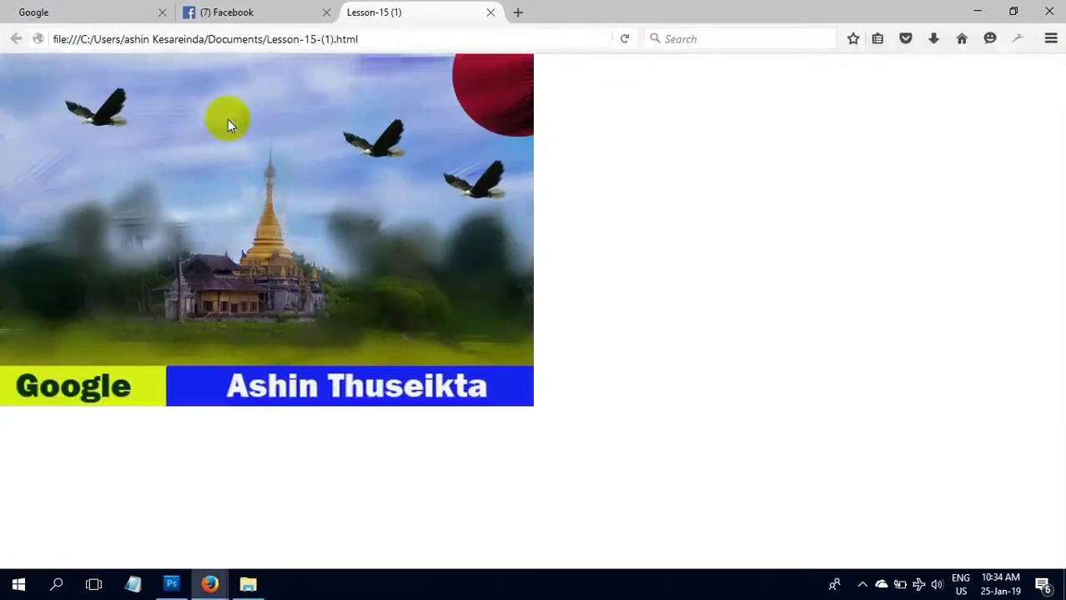
{"action": "left_click", "coordinate": [325, 12]}
{"action": "left_click", "coordinate": [161, 12]}
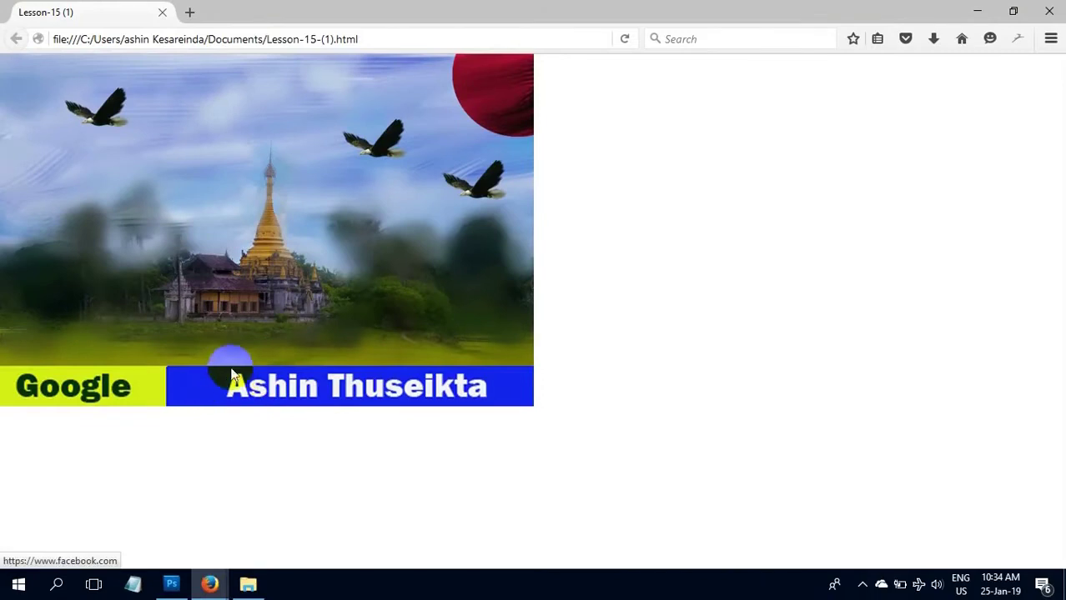
Step: Test the Google and Facebook banner links, returning to the page after each
{"action": "left_click", "coordinate": [126, 386]}
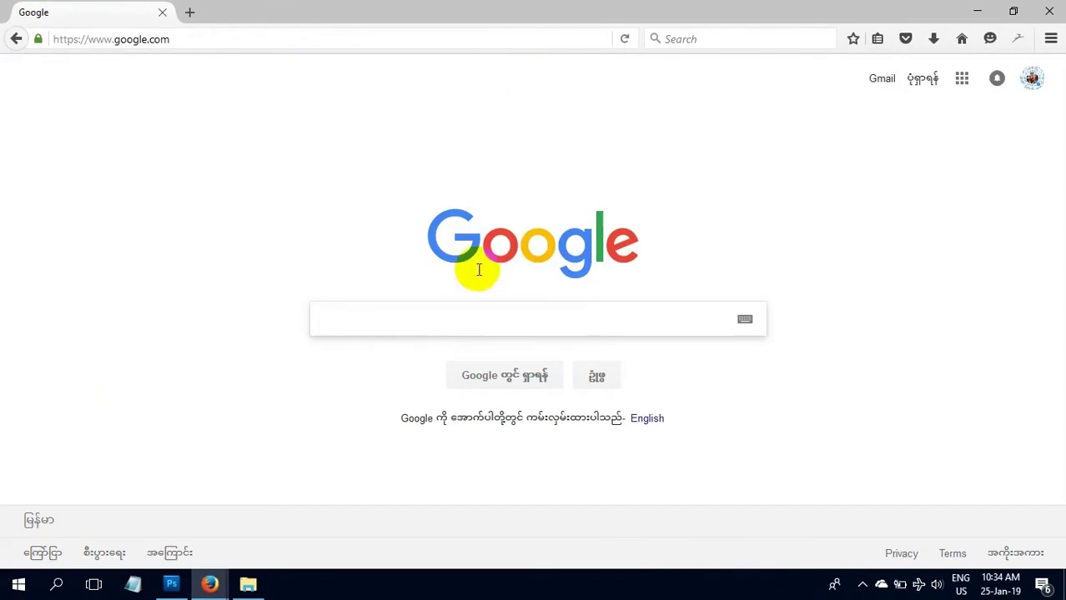
{"action": "left_click", "coordinate": [18, 39]}
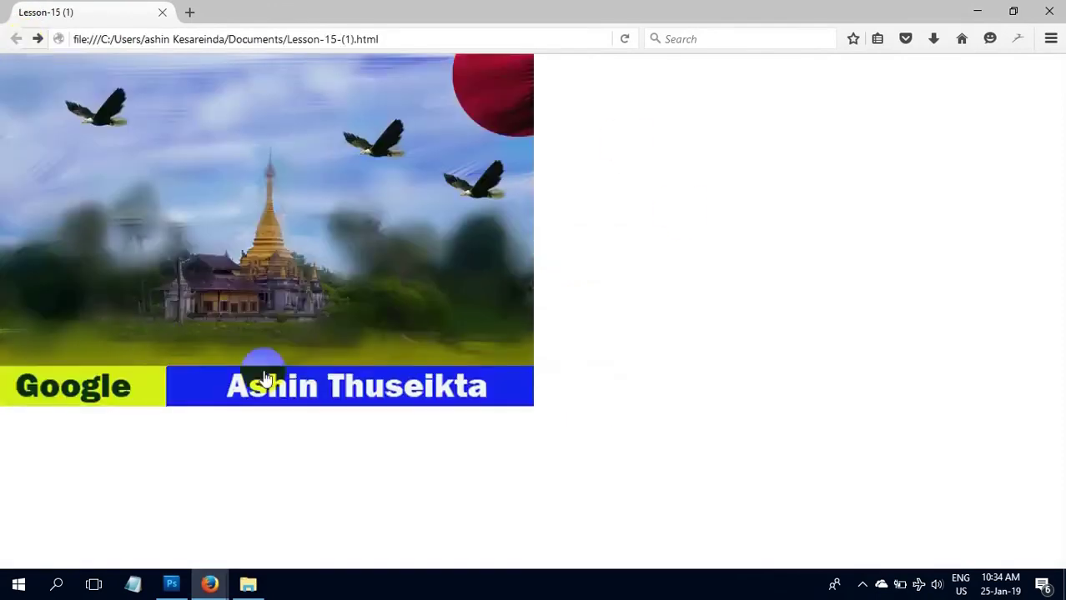
{"action": "left_click", "coordinate": [322, 389]}
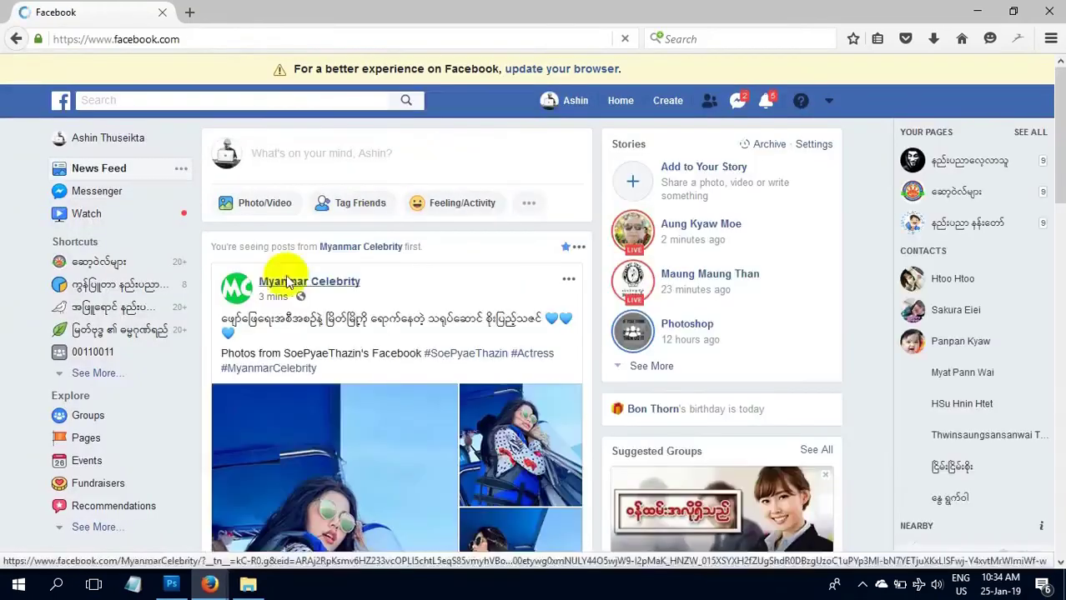
{"action": "left_click", "coordinate": [16, 41]}
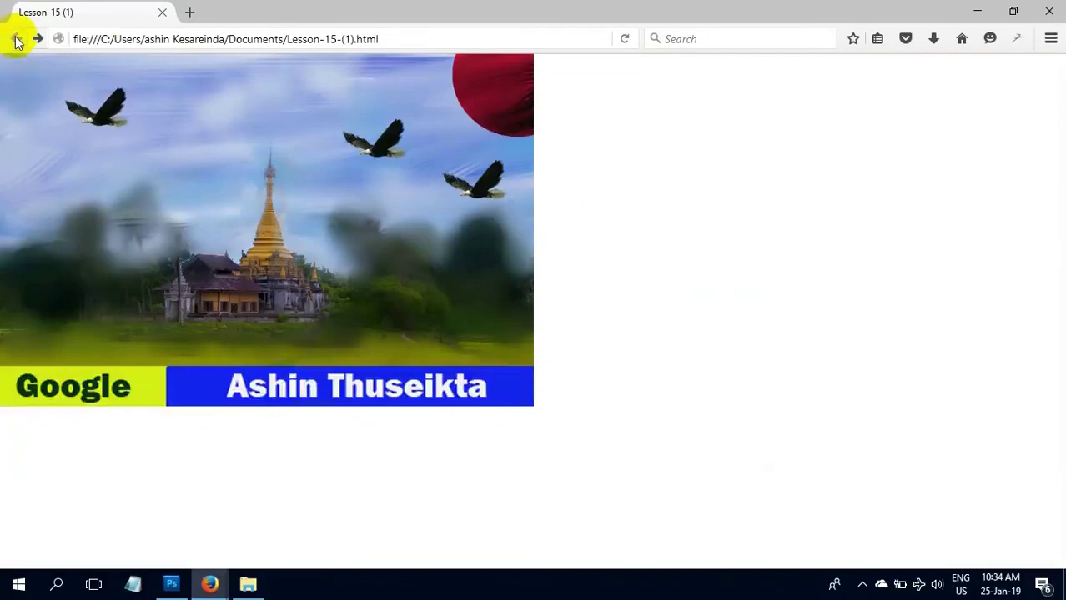